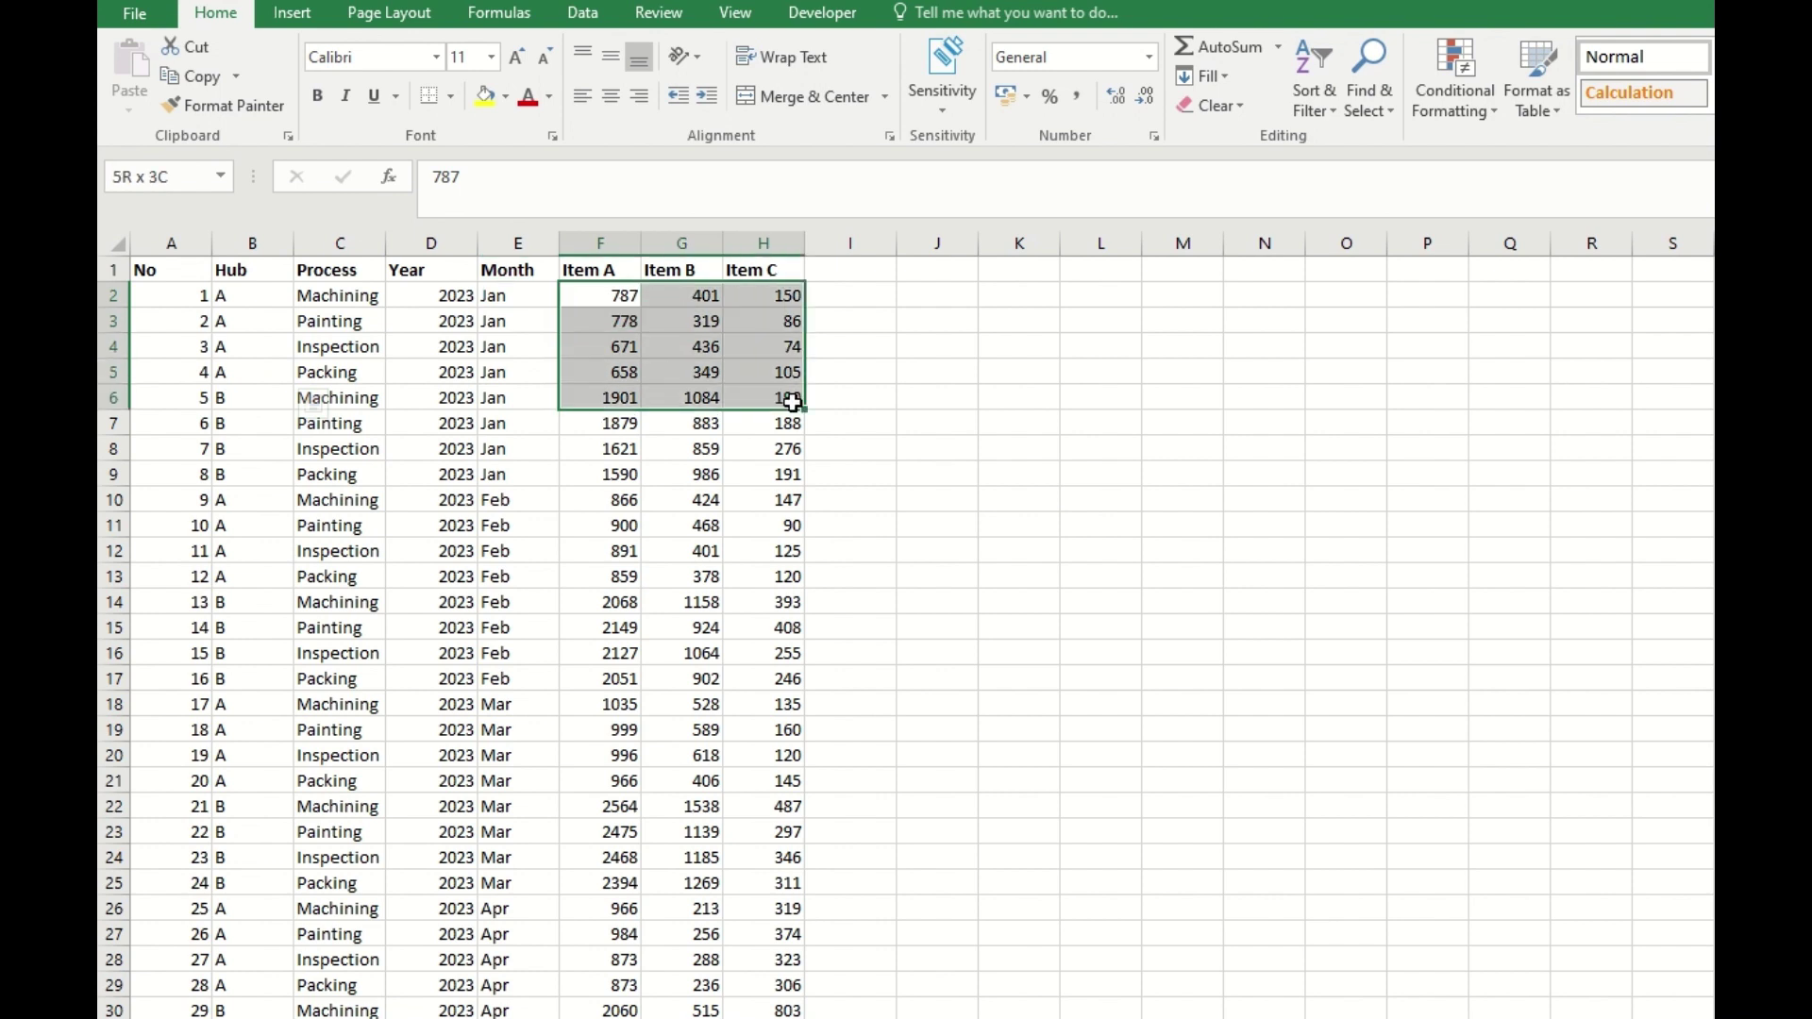
# - Examine the Hub, Process, Month and Item A entries to see how the production data is organised
pyautogui.click(251, 297)
pyautogui.moveTo(254, 334); pyautogui.dragTo(267, 475)
pyautogui.moveTo(351, 295); pyautogui.dragTo(358, 372)
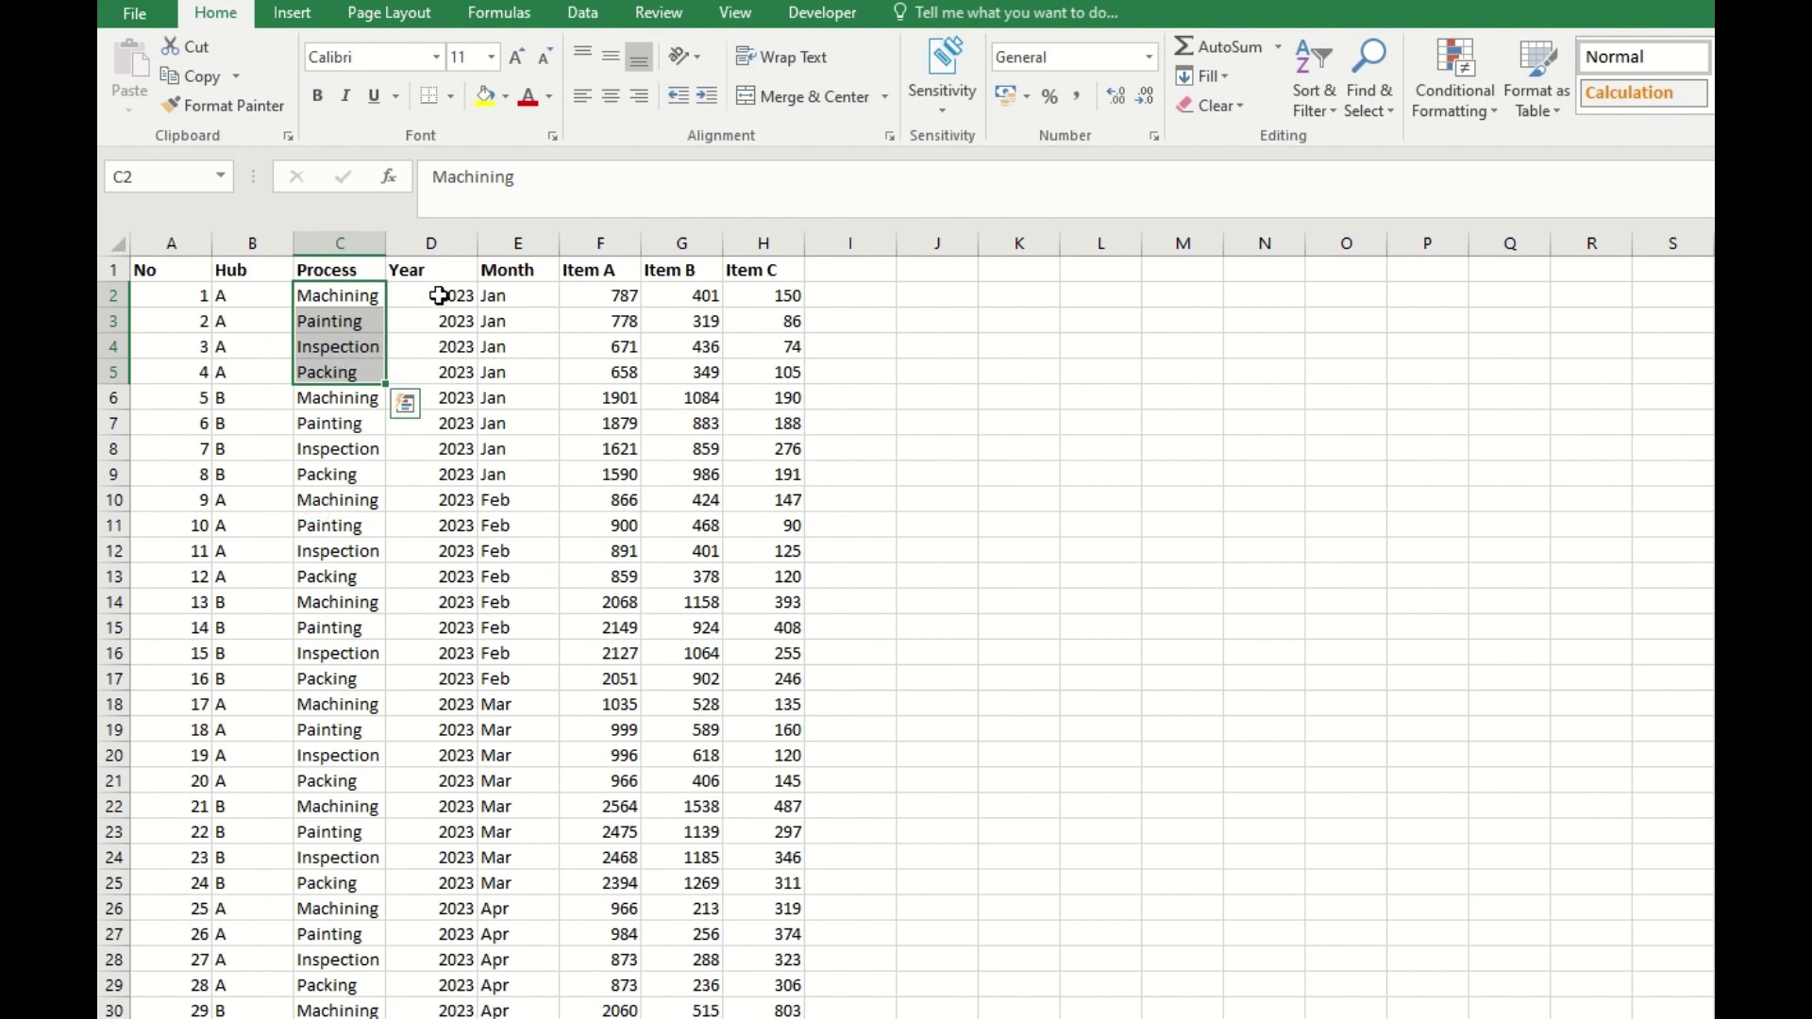
pyautogui.click(497, 295)
pyautogui.click(598, 294)
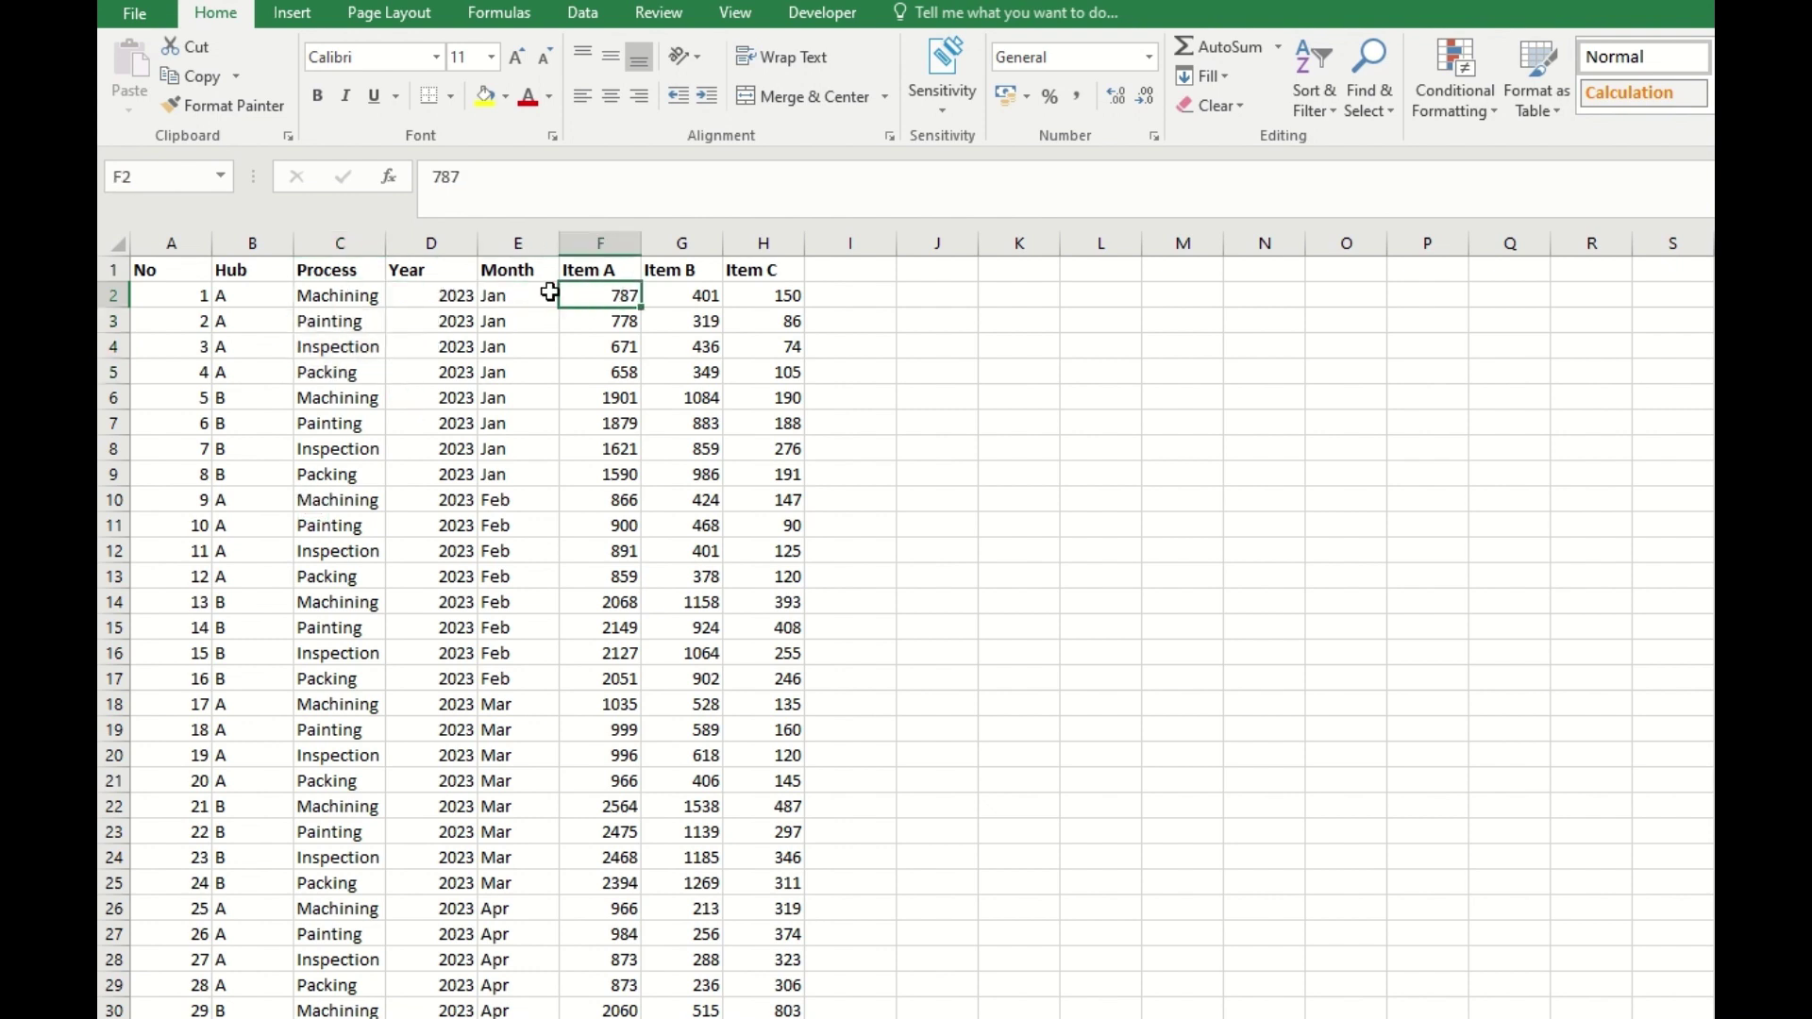
pyautogui.moveTo(528, 294); pyautogui.dragTo(526, 684)
pyautogui.click(425, 392)
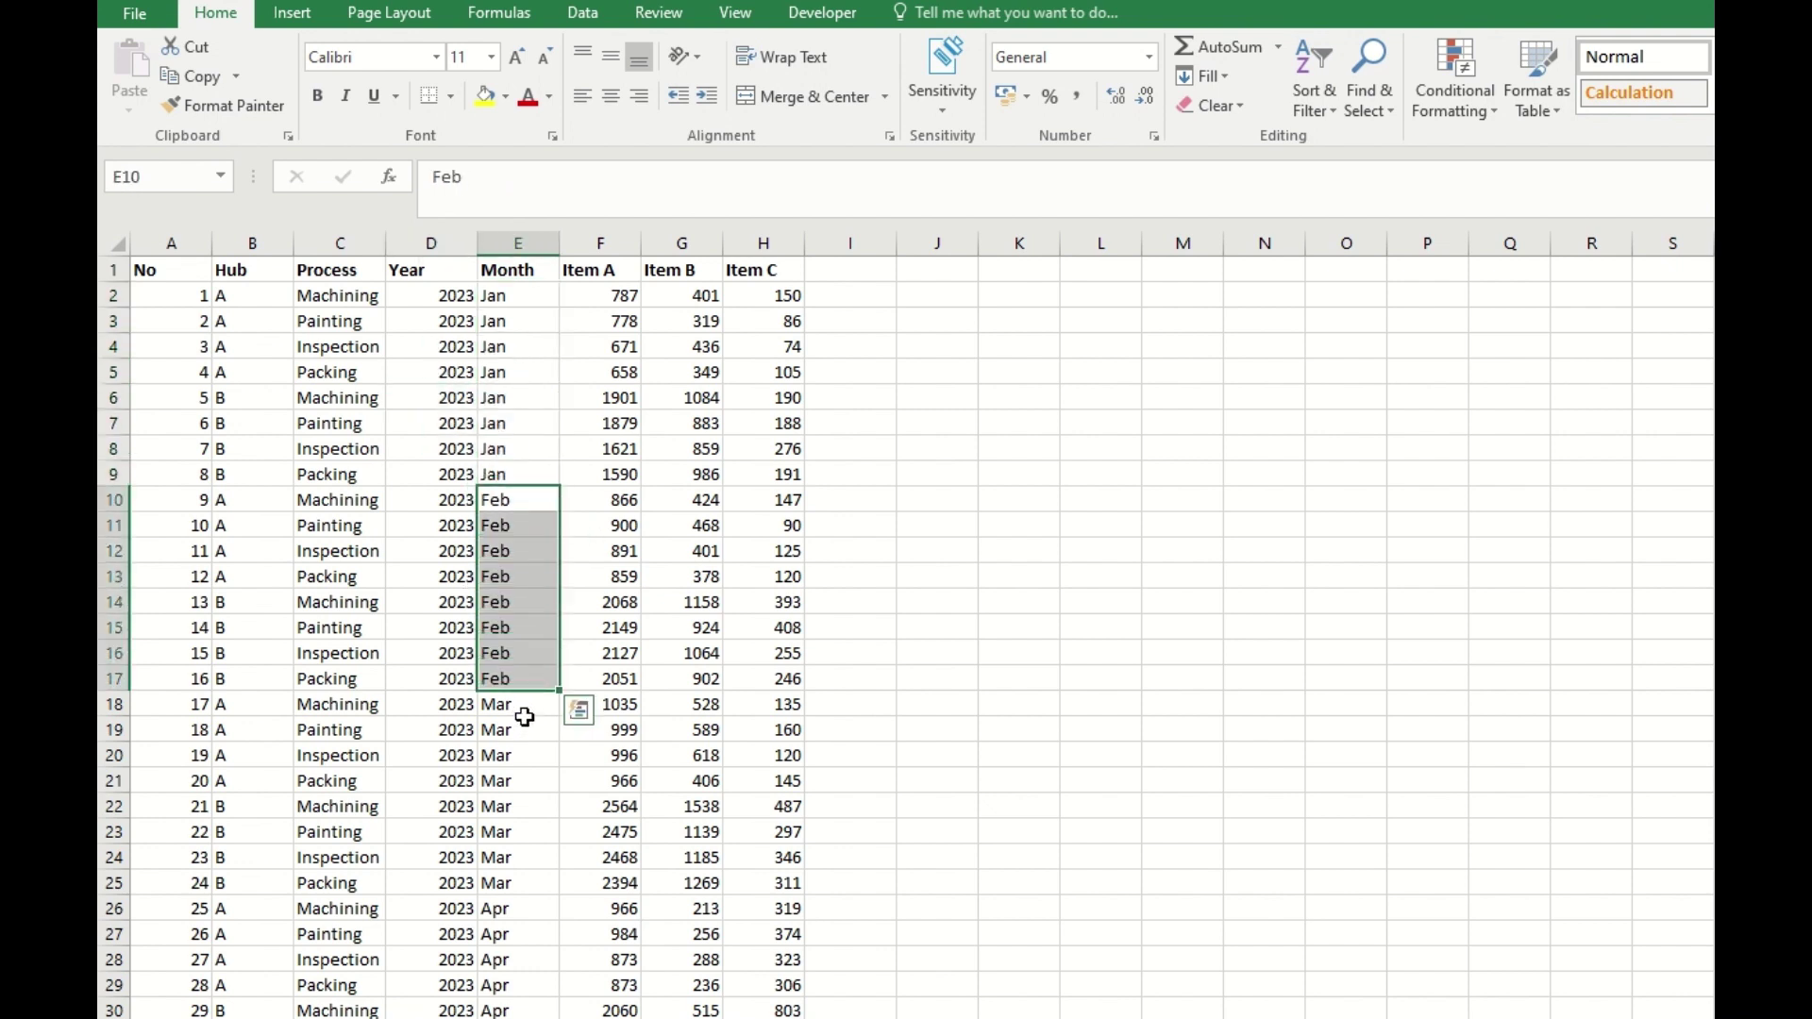
pyautogui.click(524, 721)
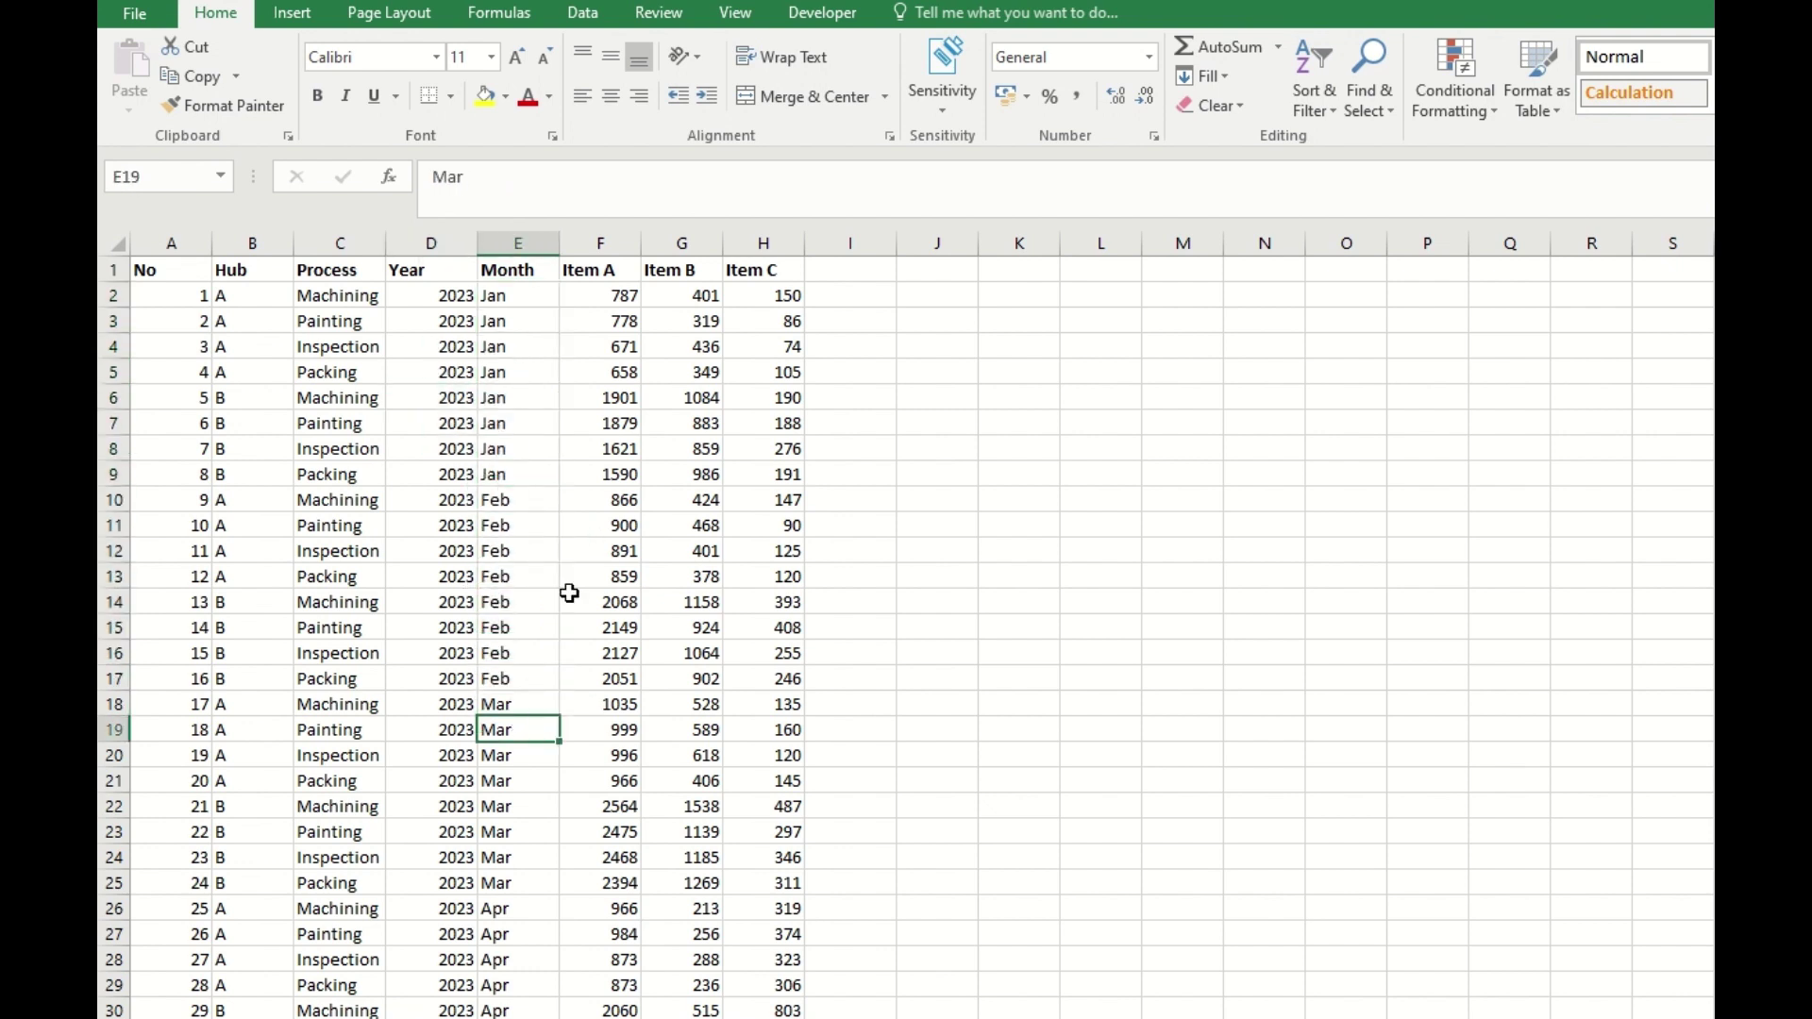
pyautogui.click(535, 299)
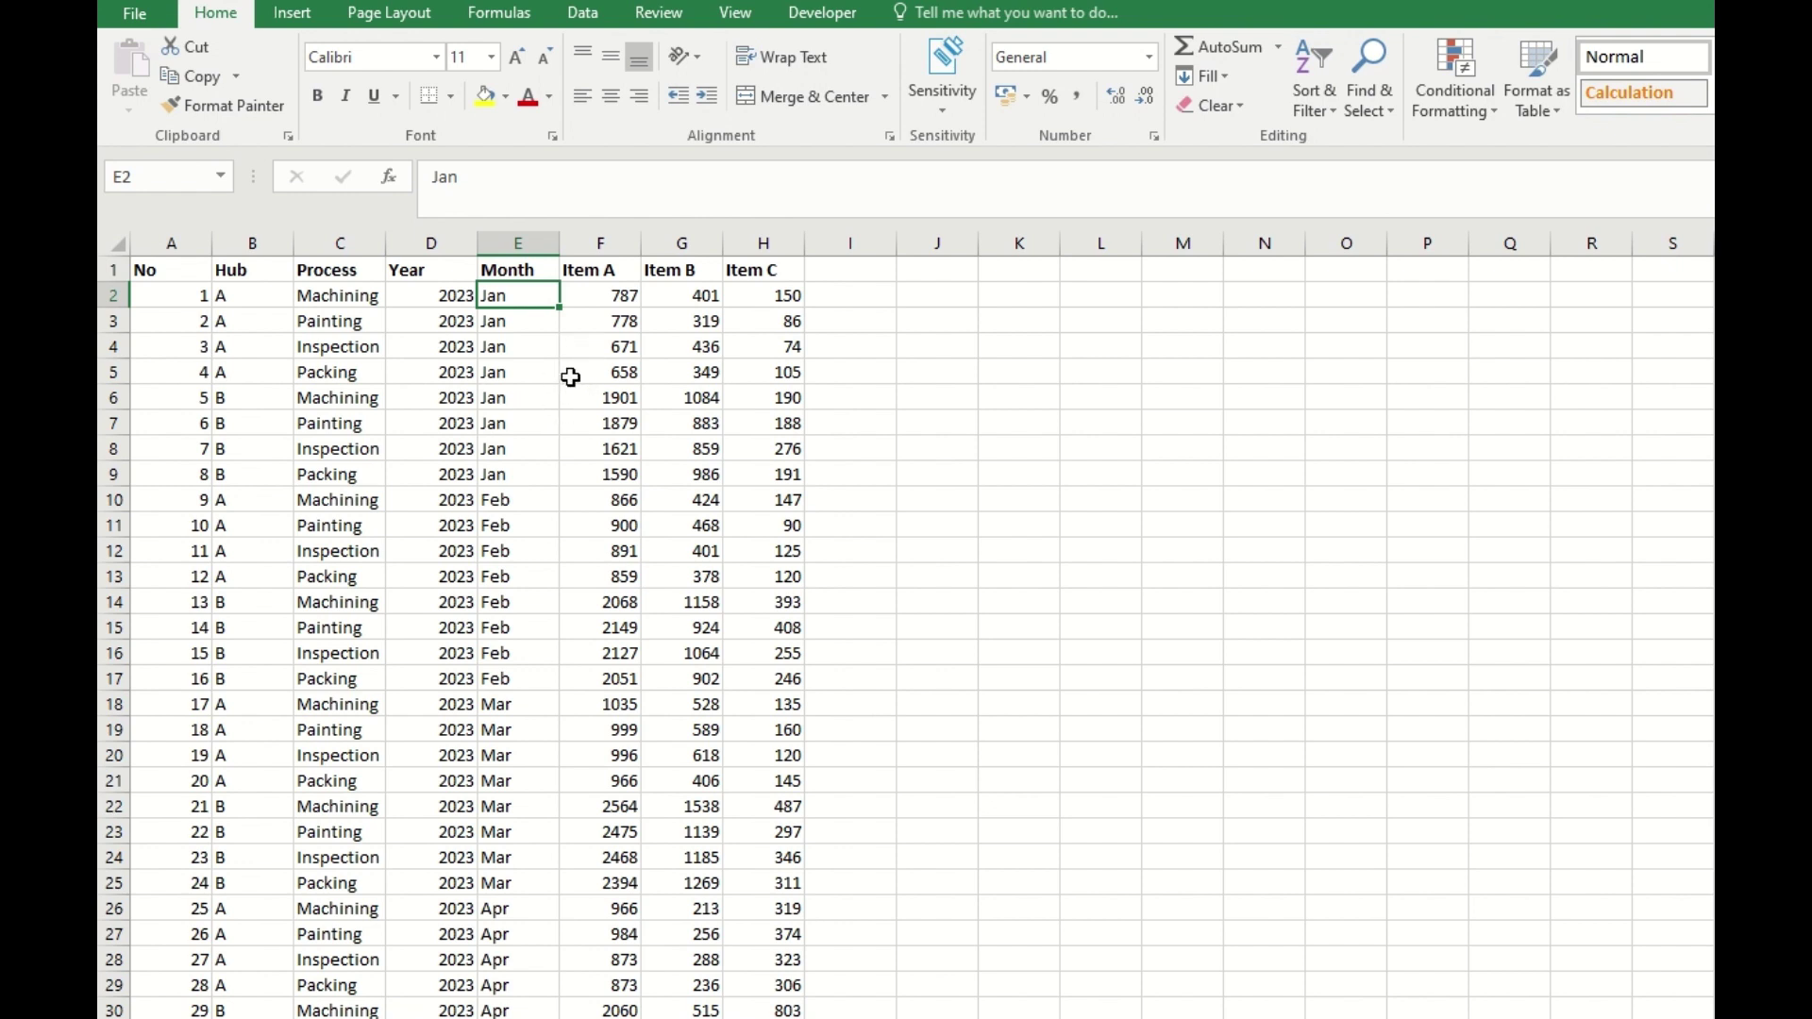
# - Select the whole data table, No through Item C, and turn on filtering for its header row
pyautogui.click(159, 272)
pyautogui.hotkey('ctrl', 'a')
pyautogui.scroll(-2, 158, 272)
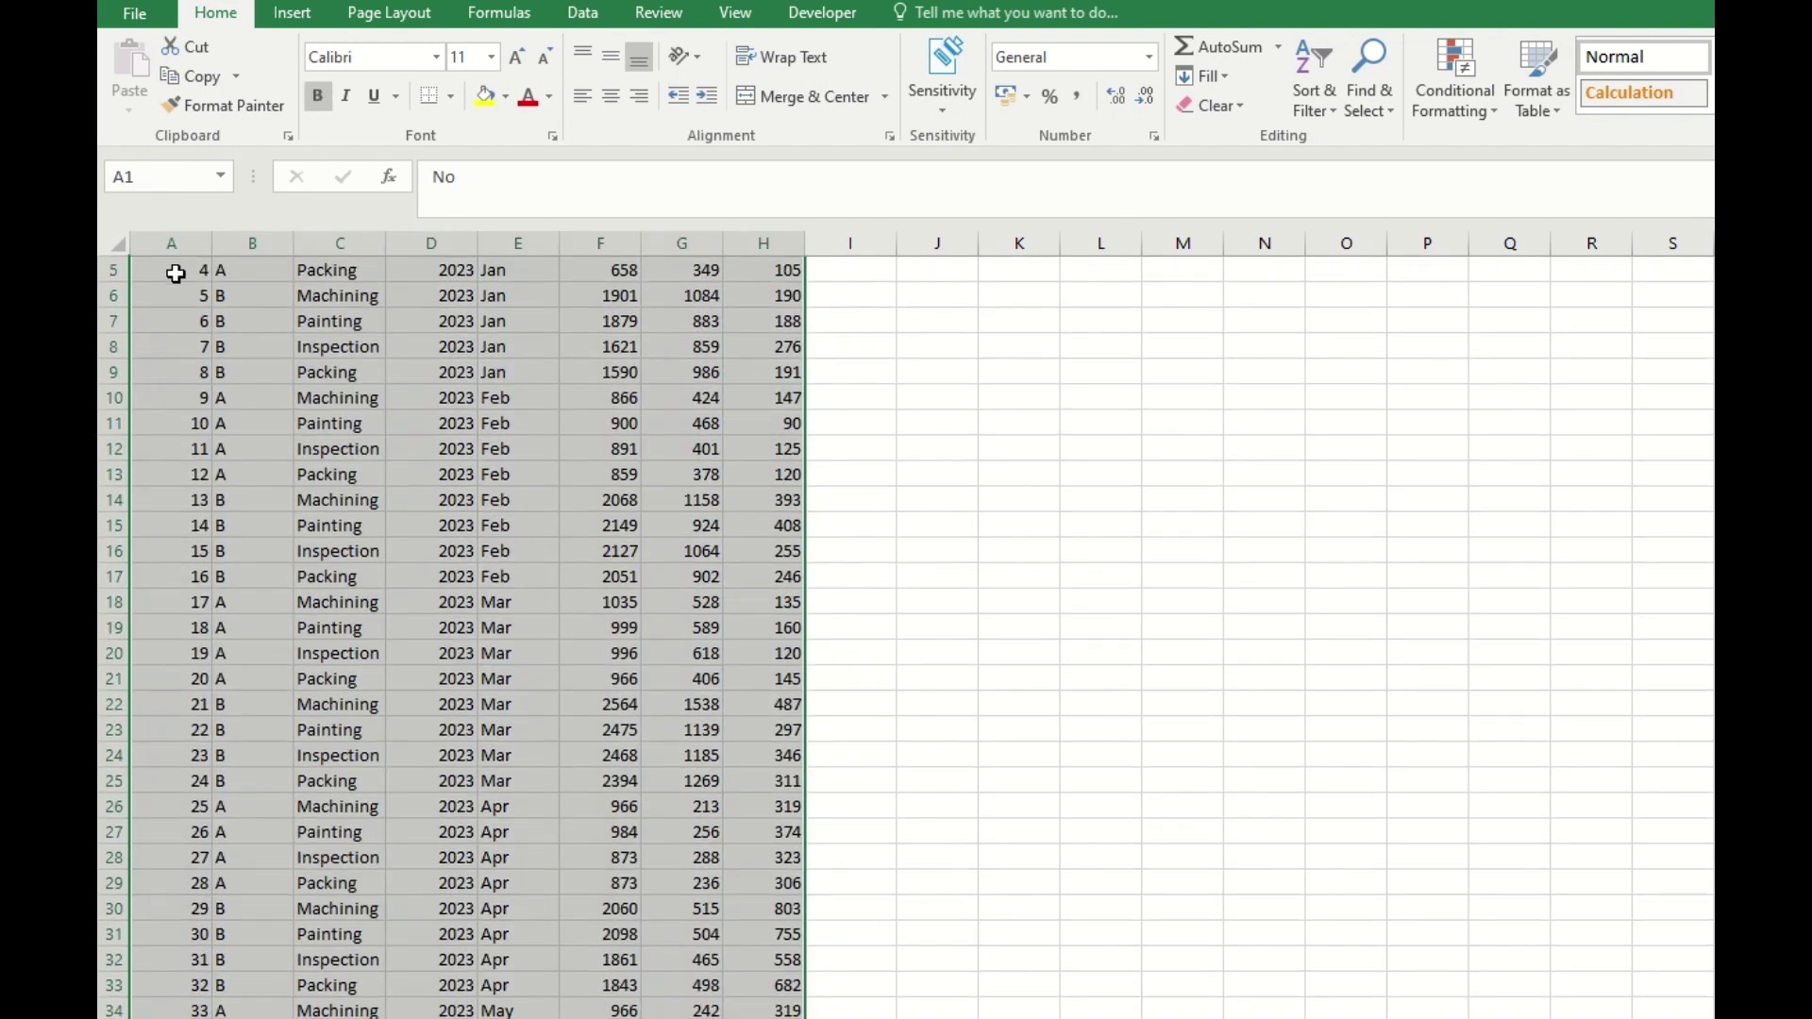
pyautogui.scroll(2, 522, 531)
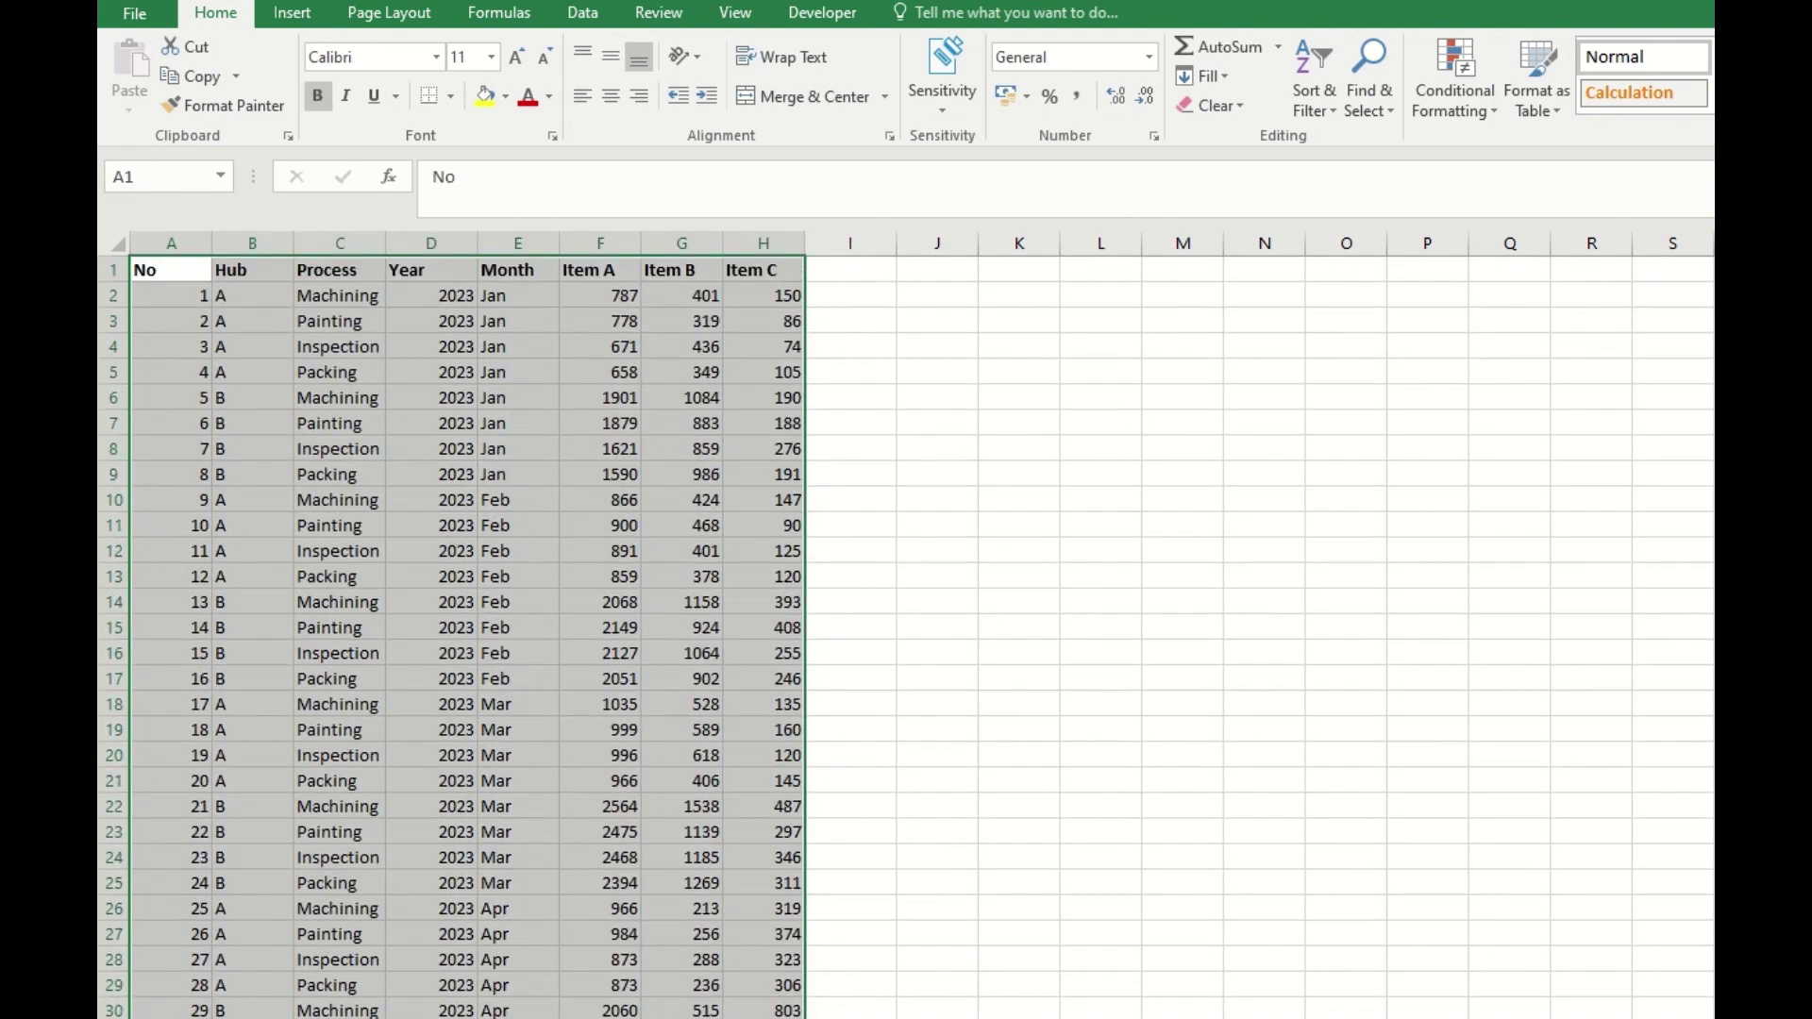
pyautogui.click(1317, 95)
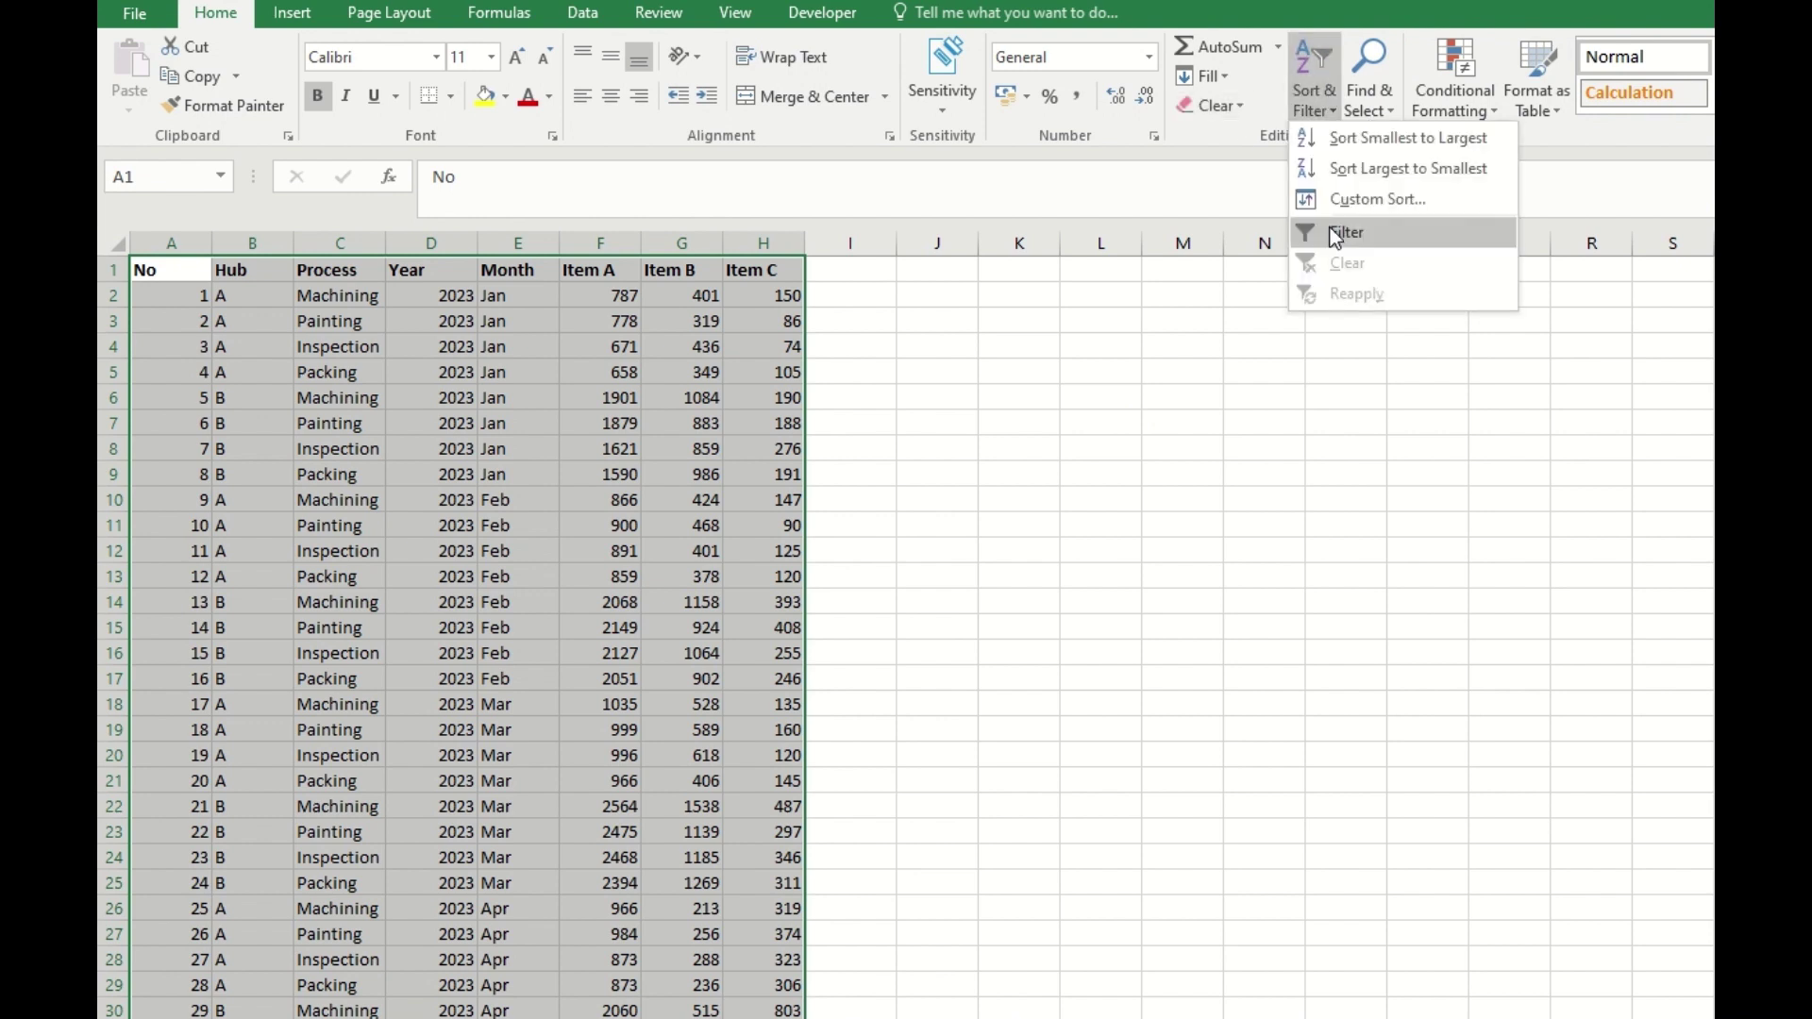
pyautogui.click(1349, 233)
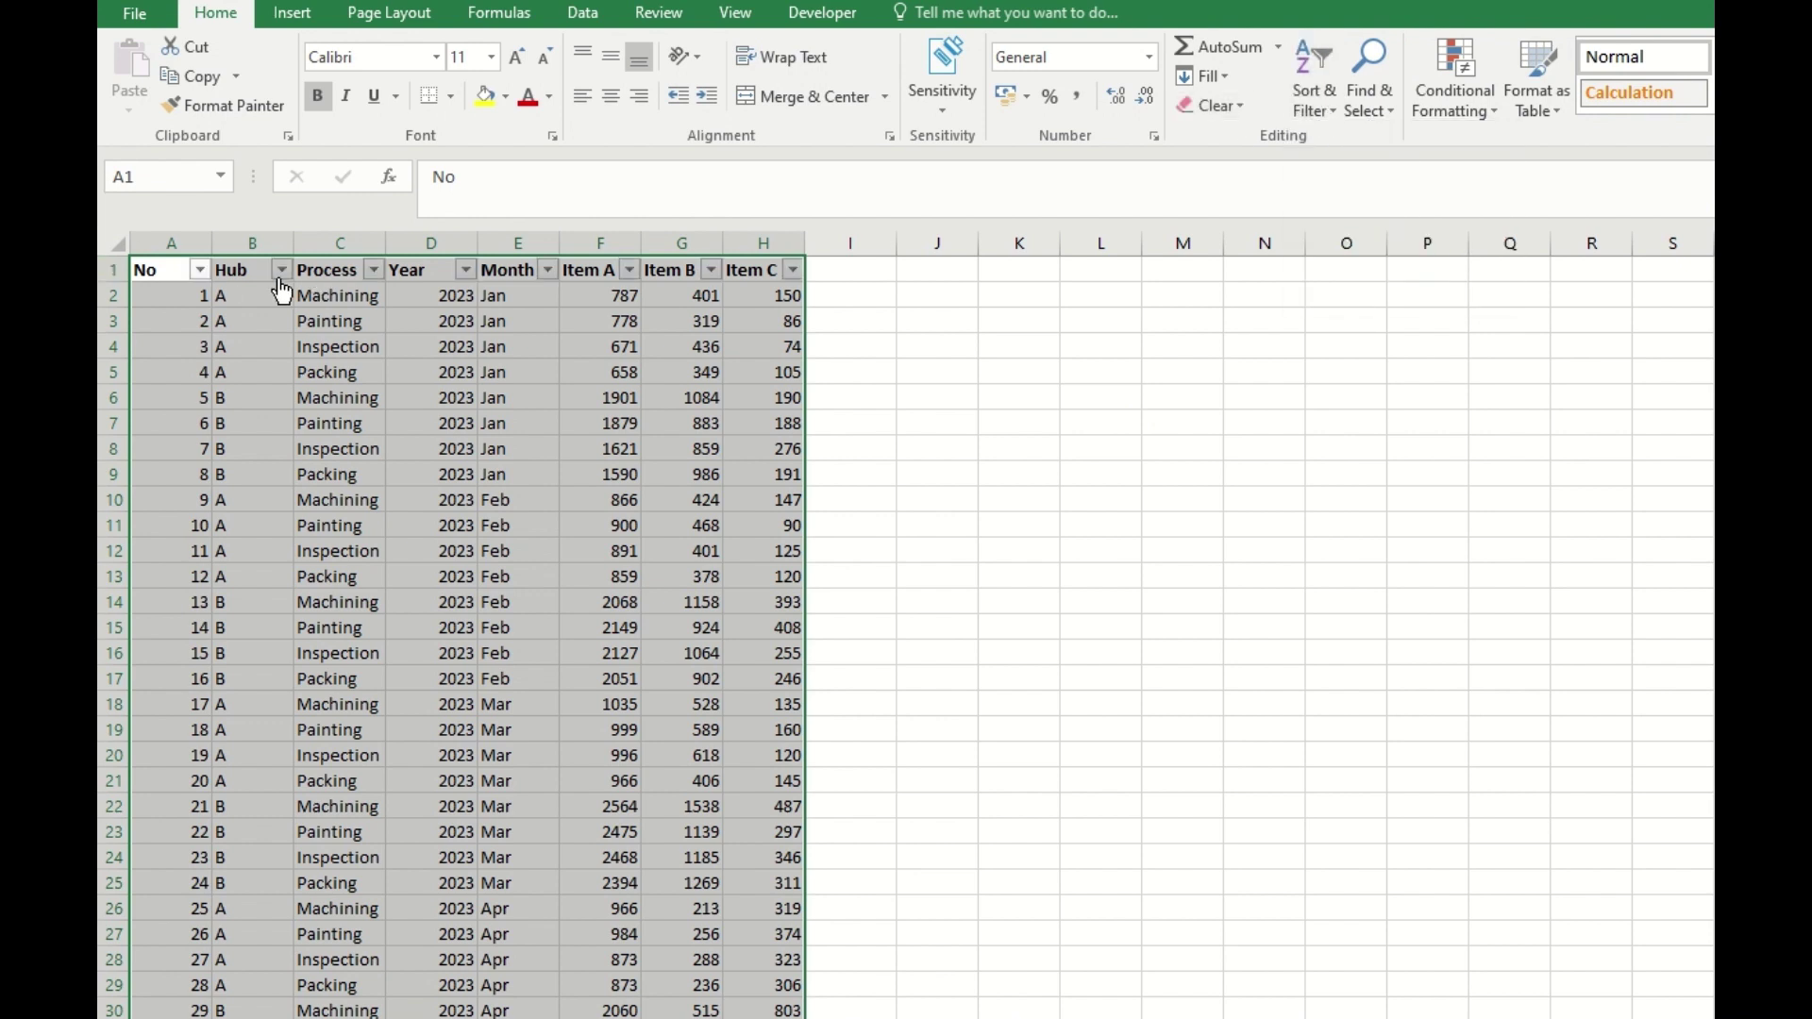
# - Sort the table by Month from A to Z and restore its order by No, smallest to largest
pyautogui.click(547, 271)
pyautogui.click(452, 302)
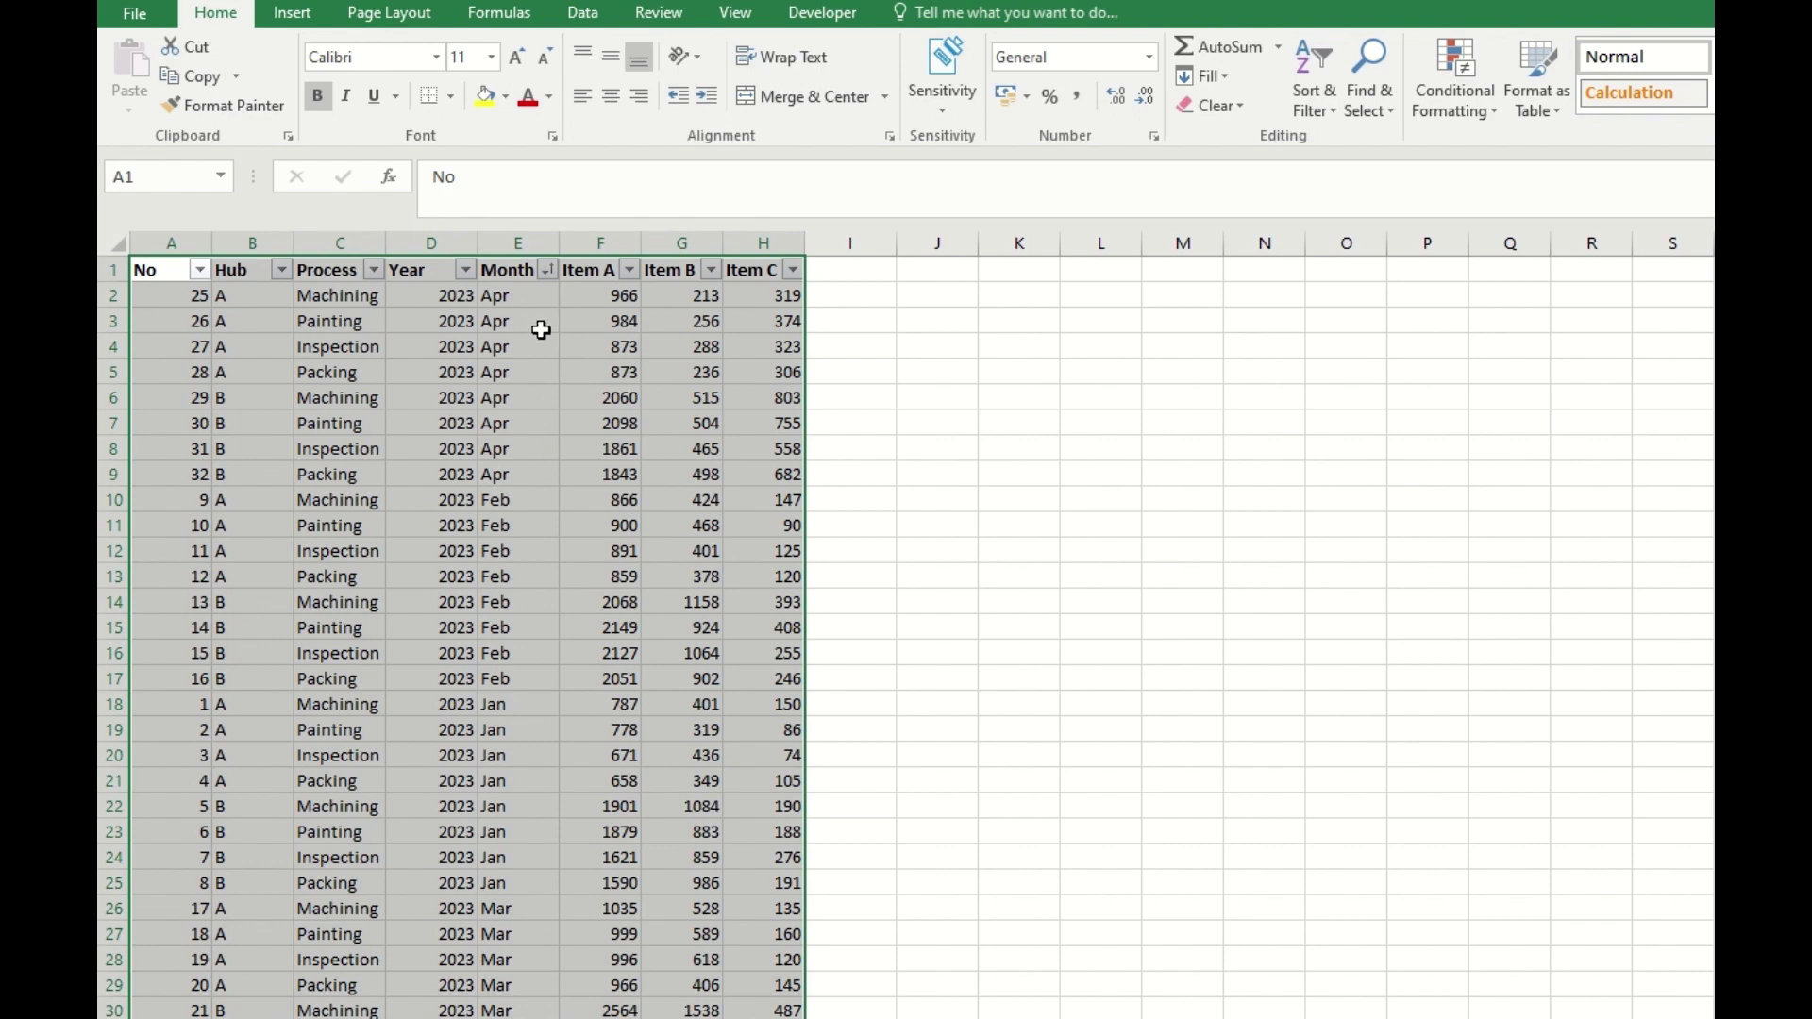
pyautogui.click(199, 273)
pyautogui.click(221, 294)
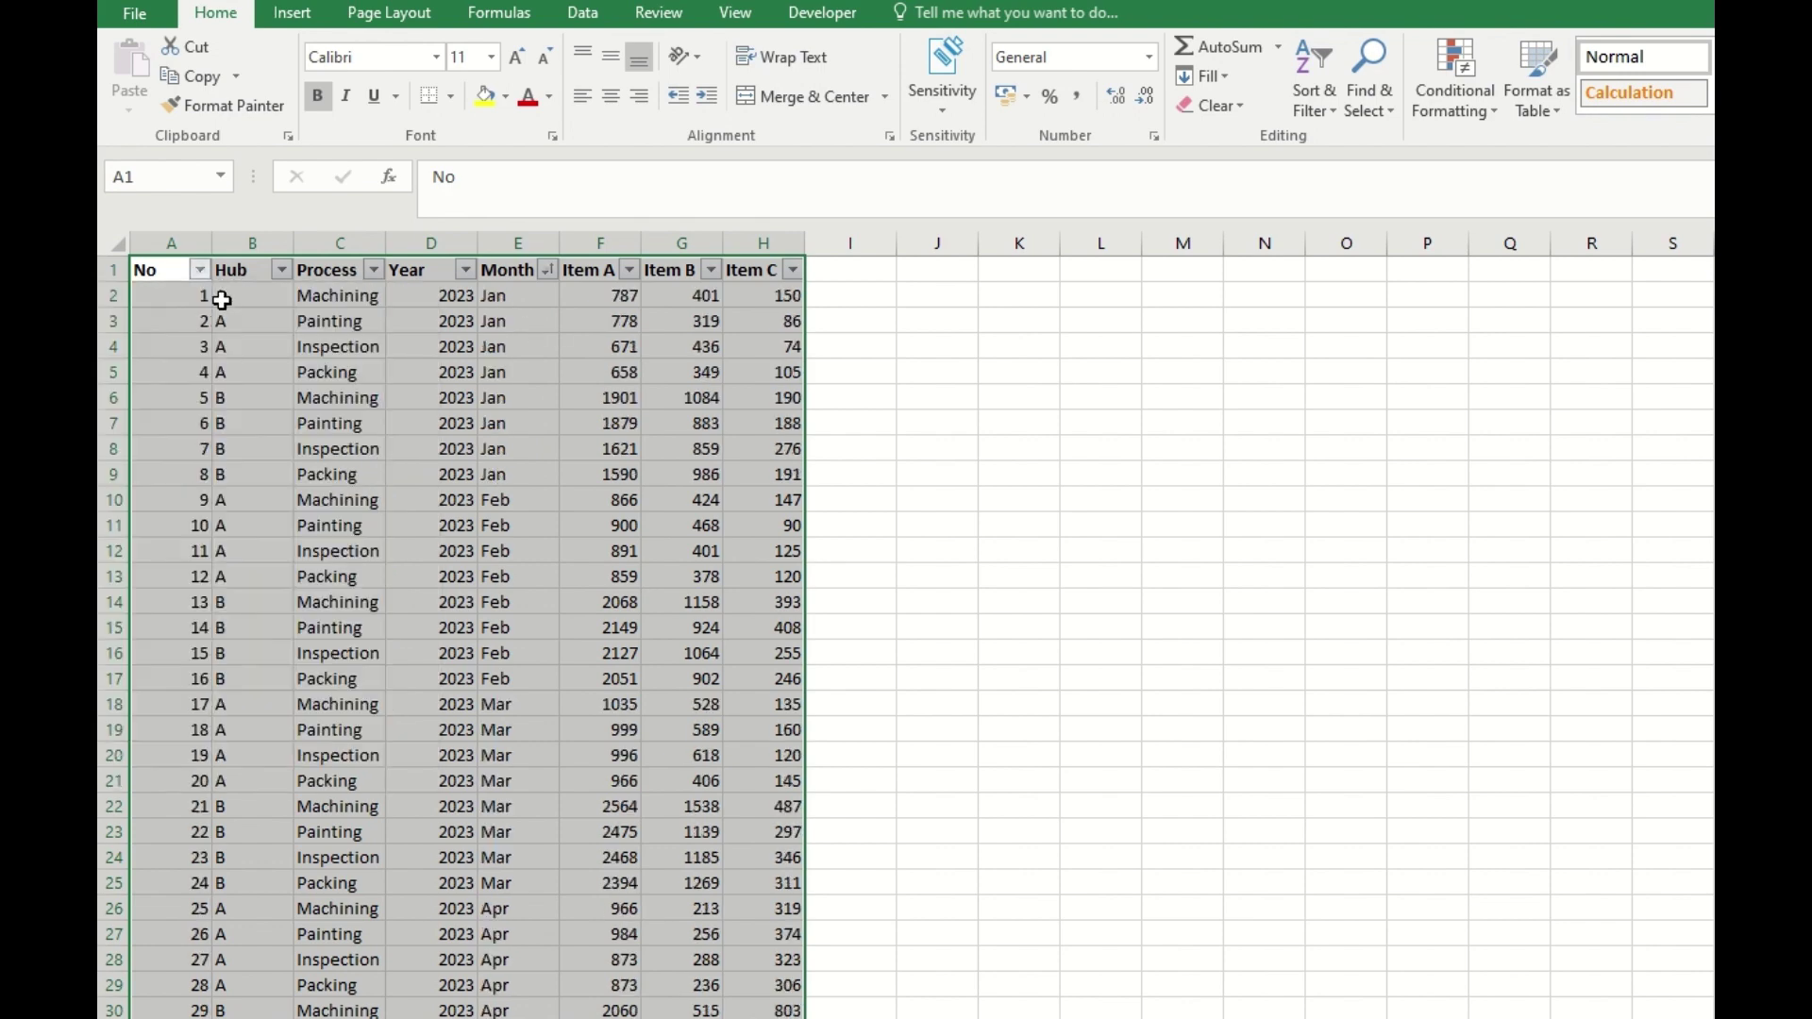
# - Apply the Date number format to the entire Month column and check its cells
pyautogui.click(525, 298)
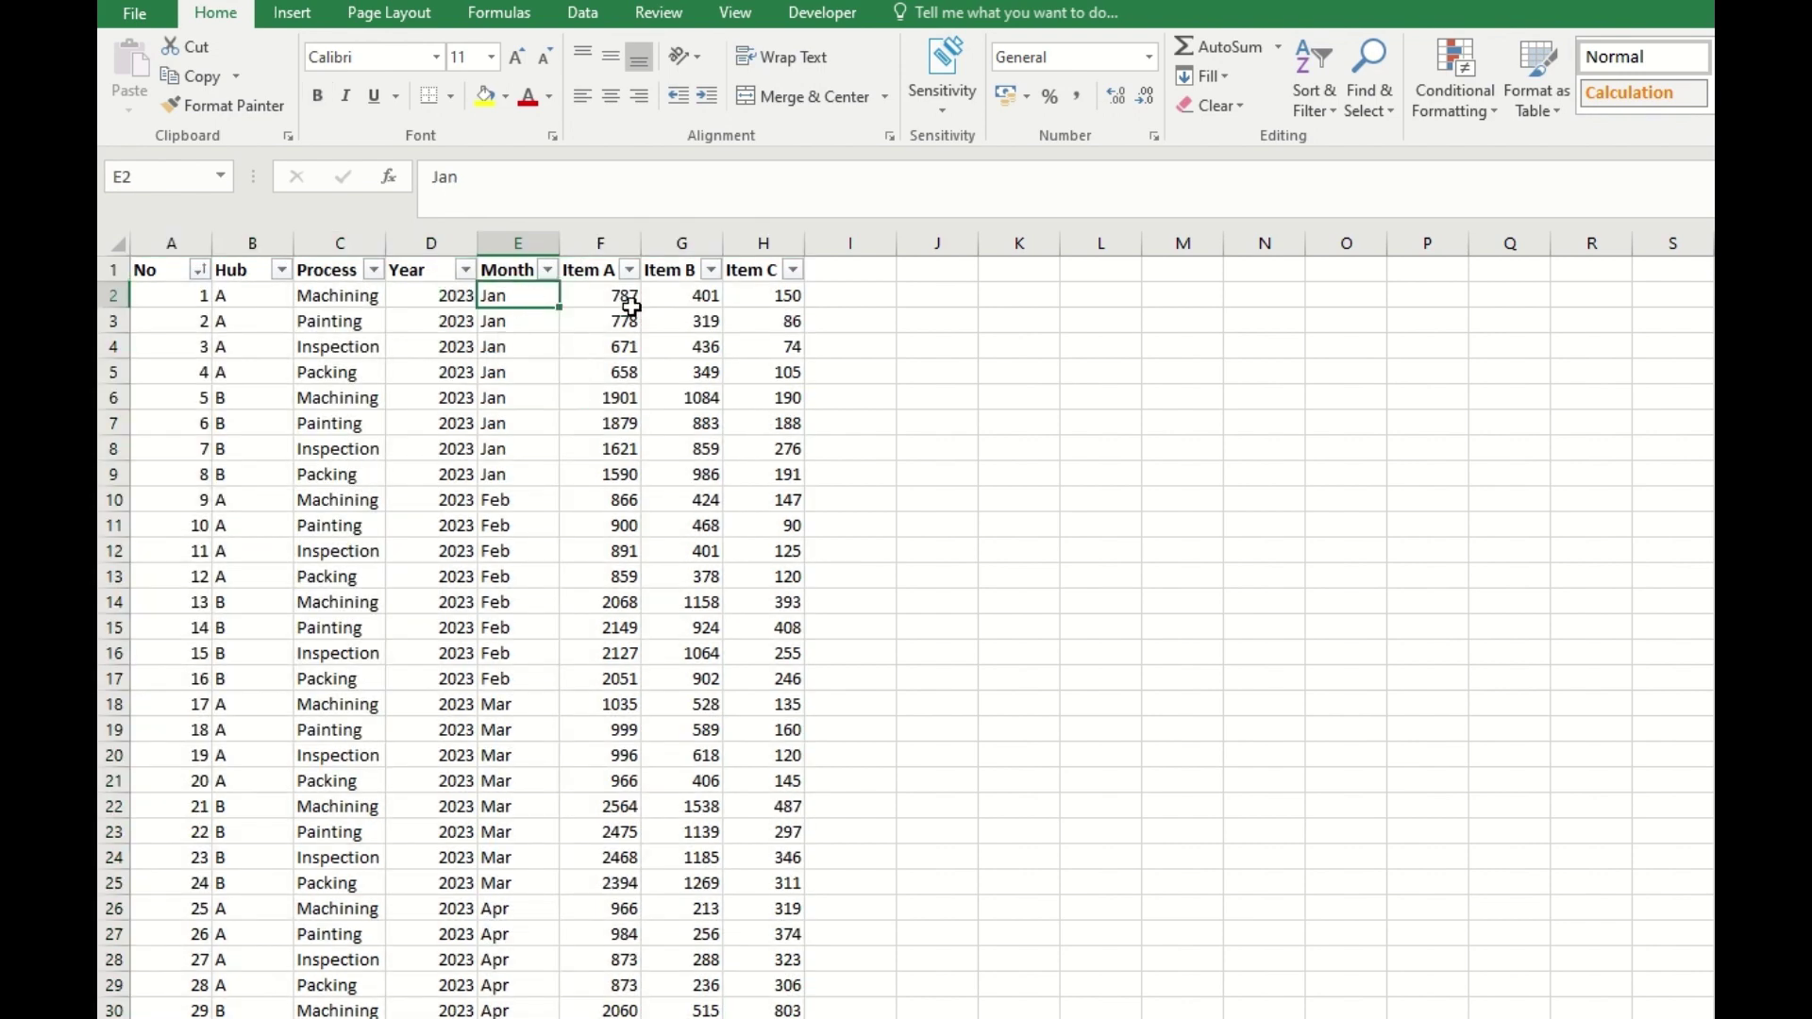
pyautogui.click(836, 304)
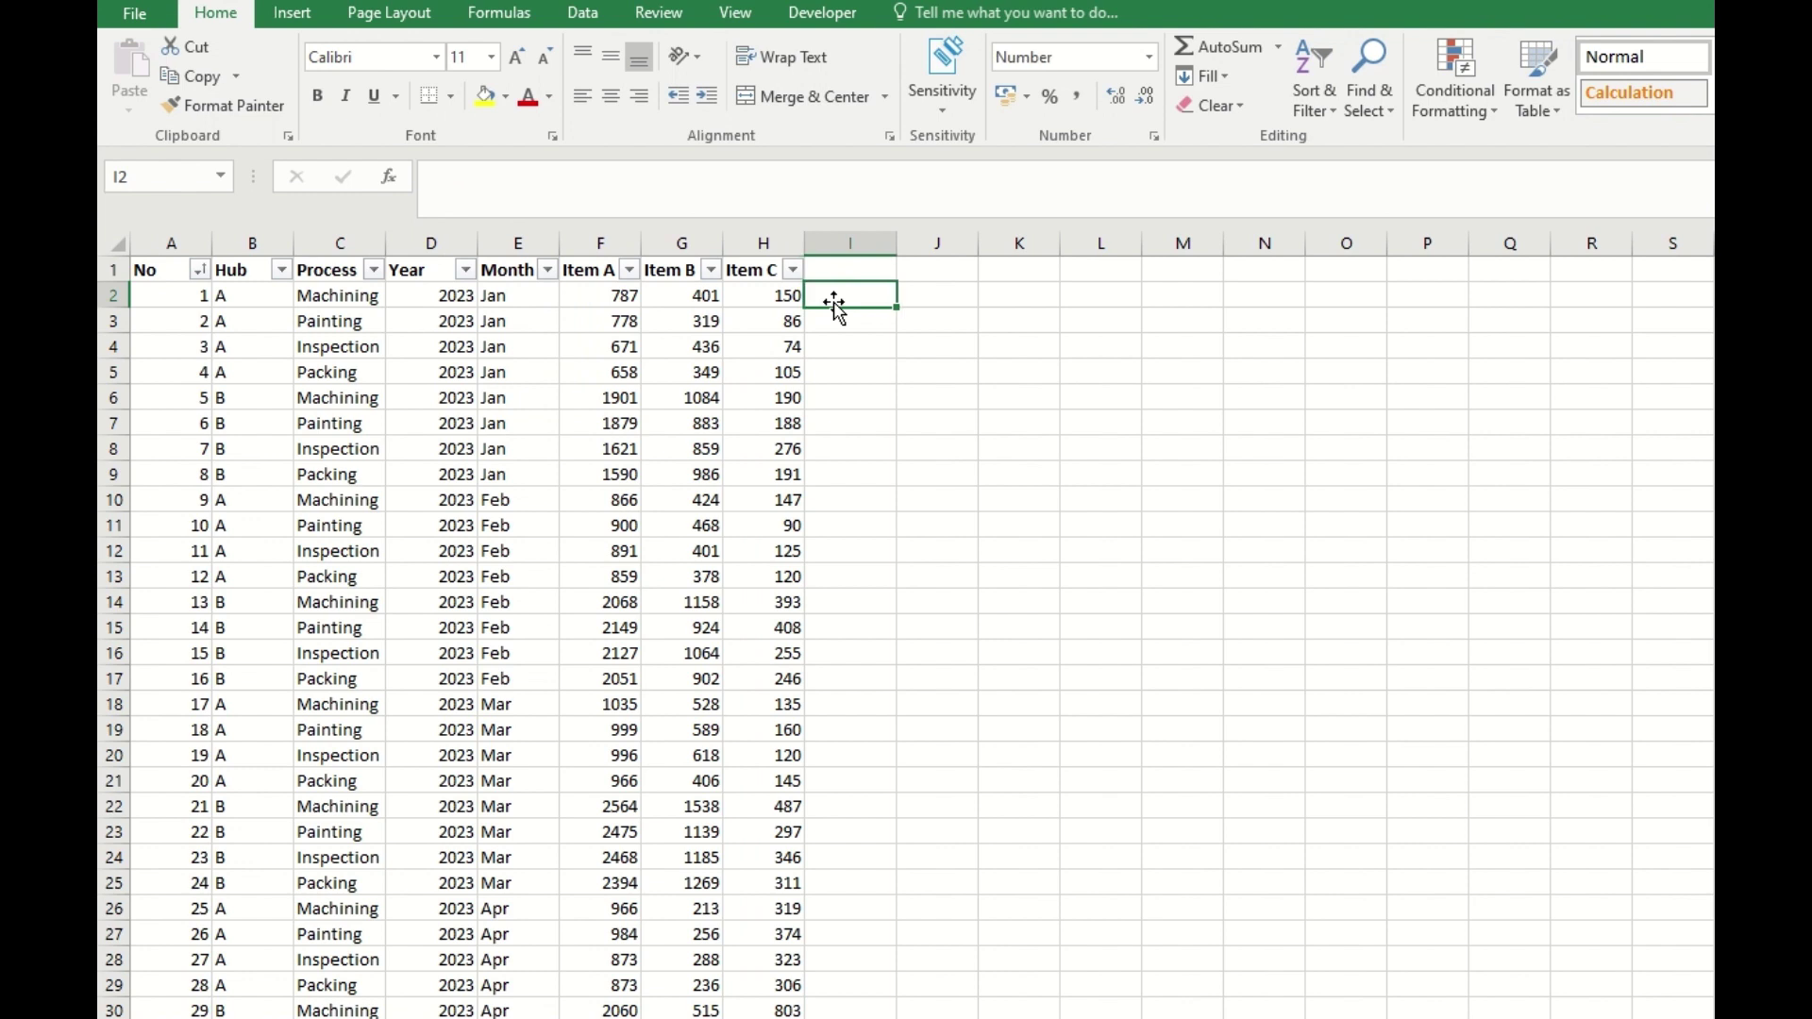
pyautogui.click(510, 295)
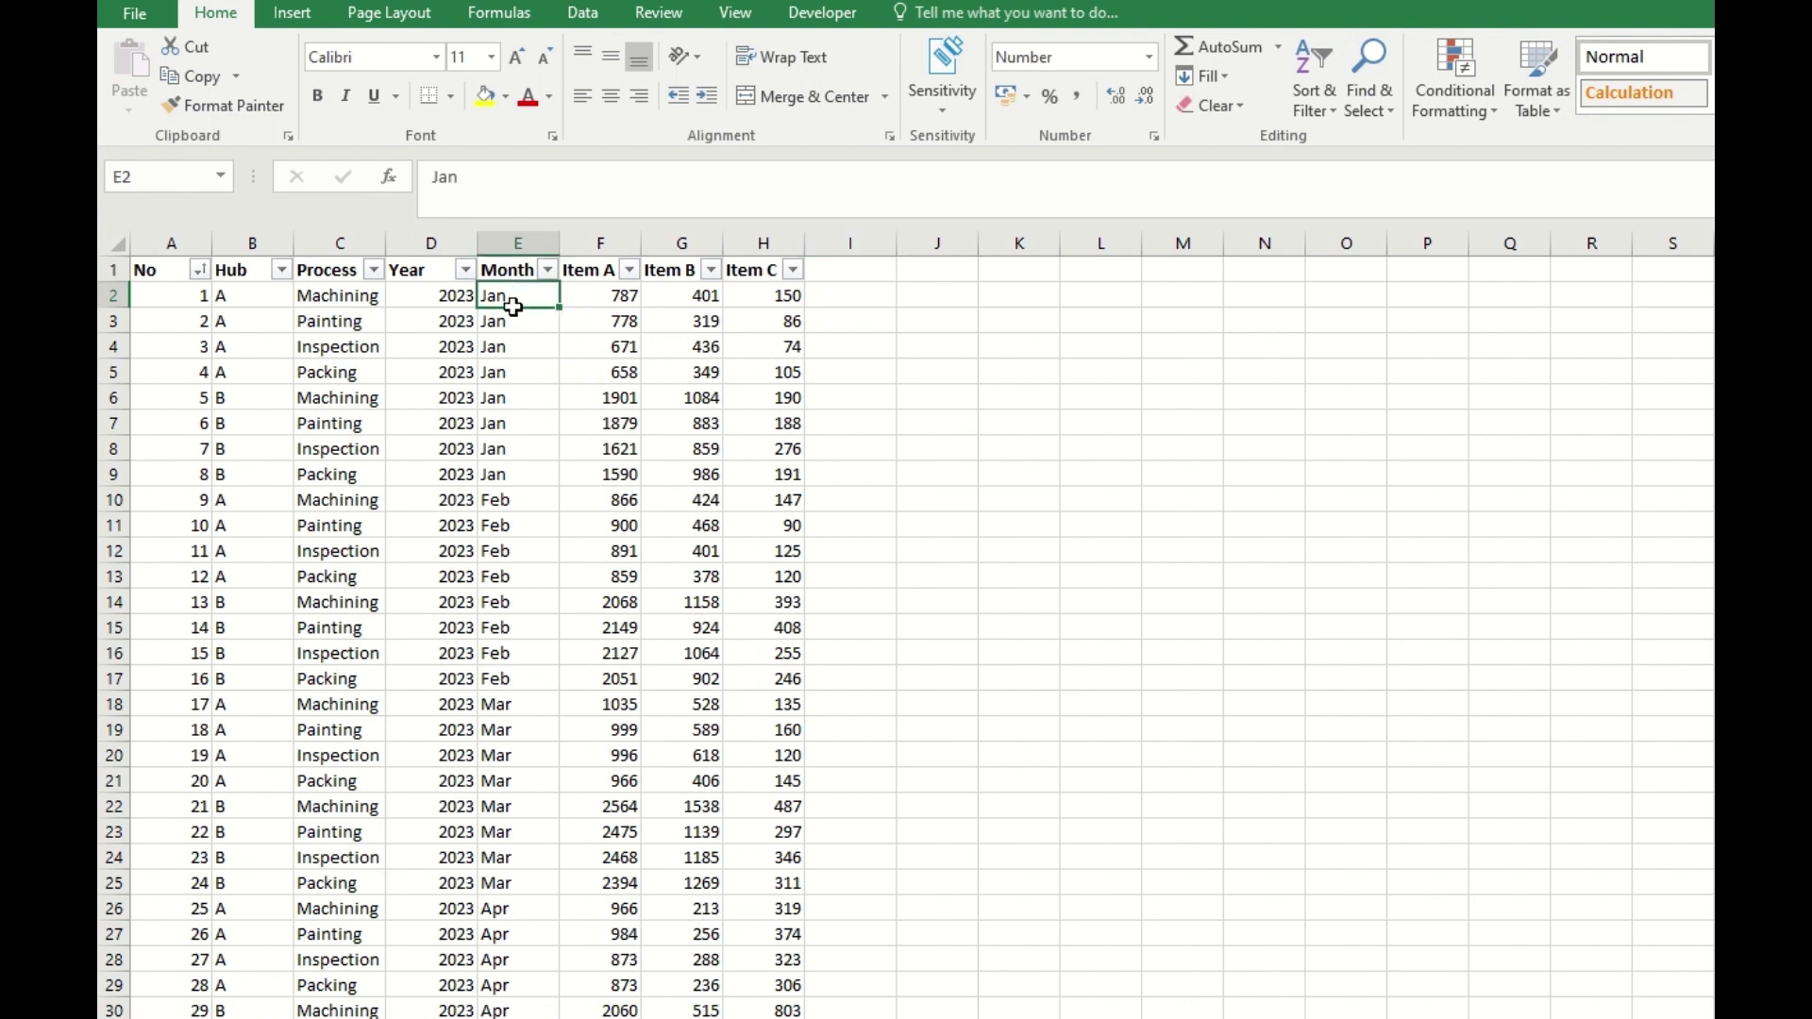
pyautogui.click(1150, 57)
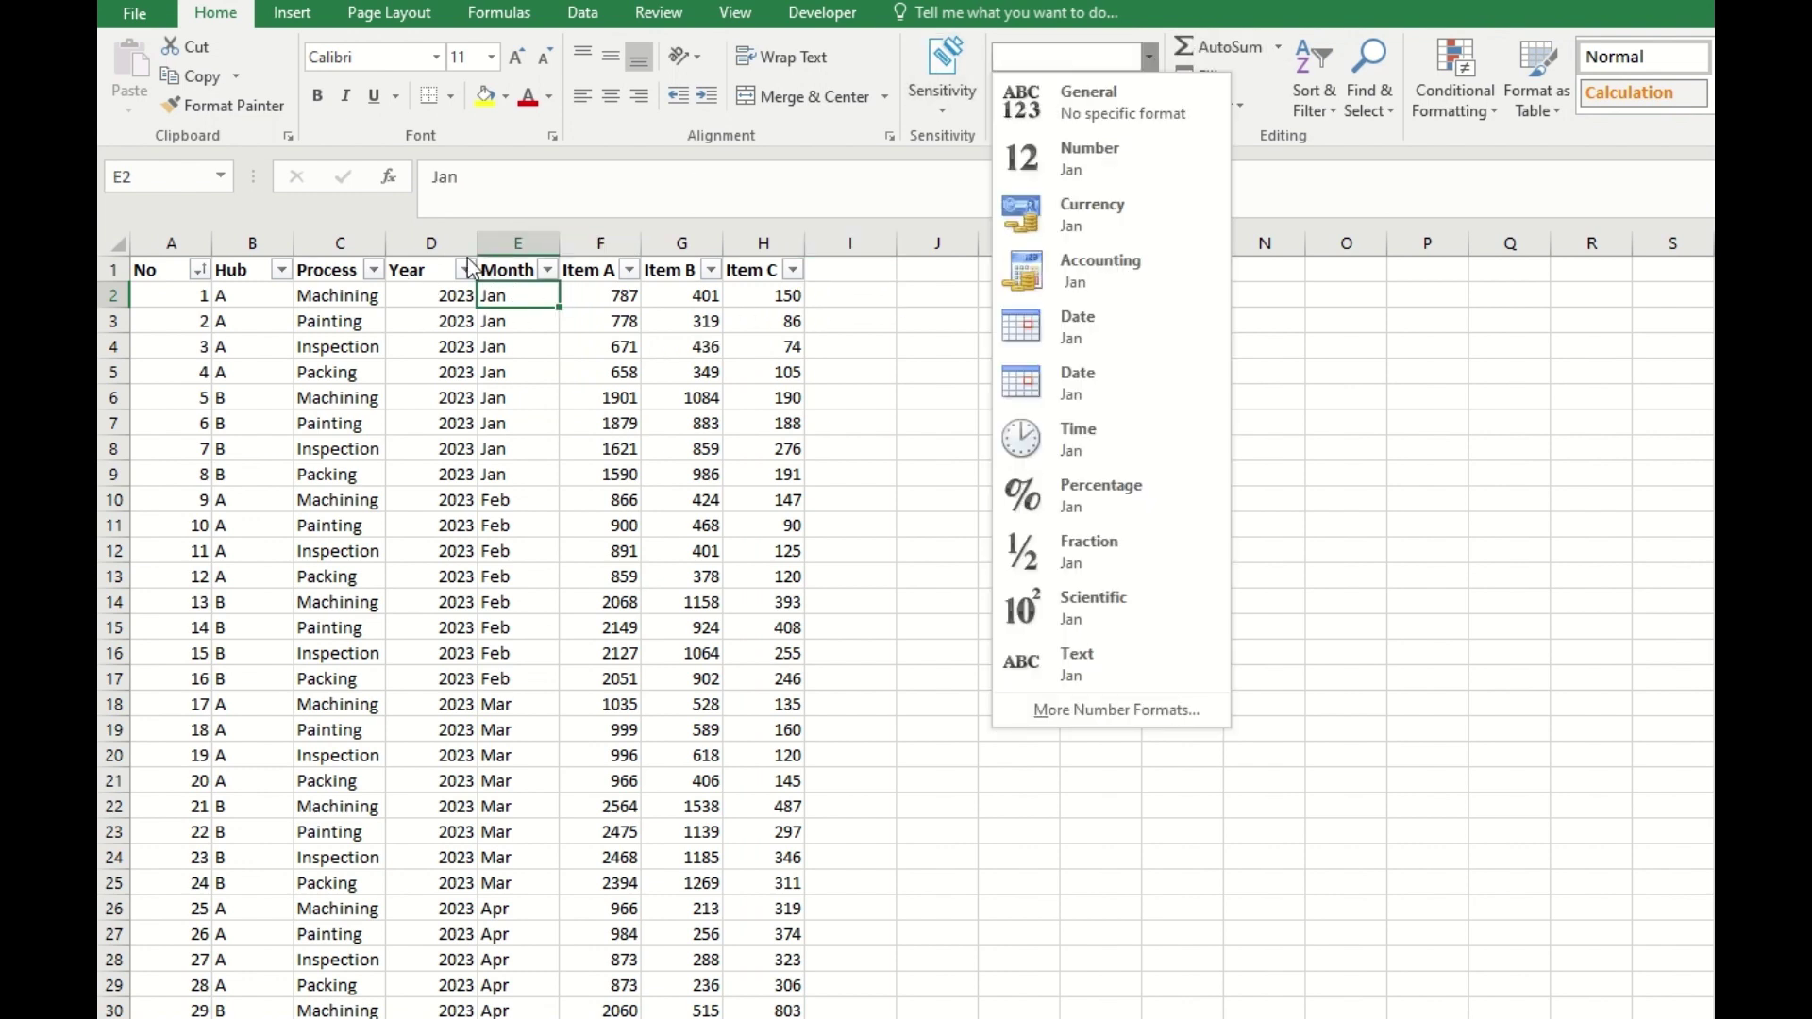
pyautogui.click(517, 243)
pyautogui.click(517, 243)
pyautogui.click(1149, 57)
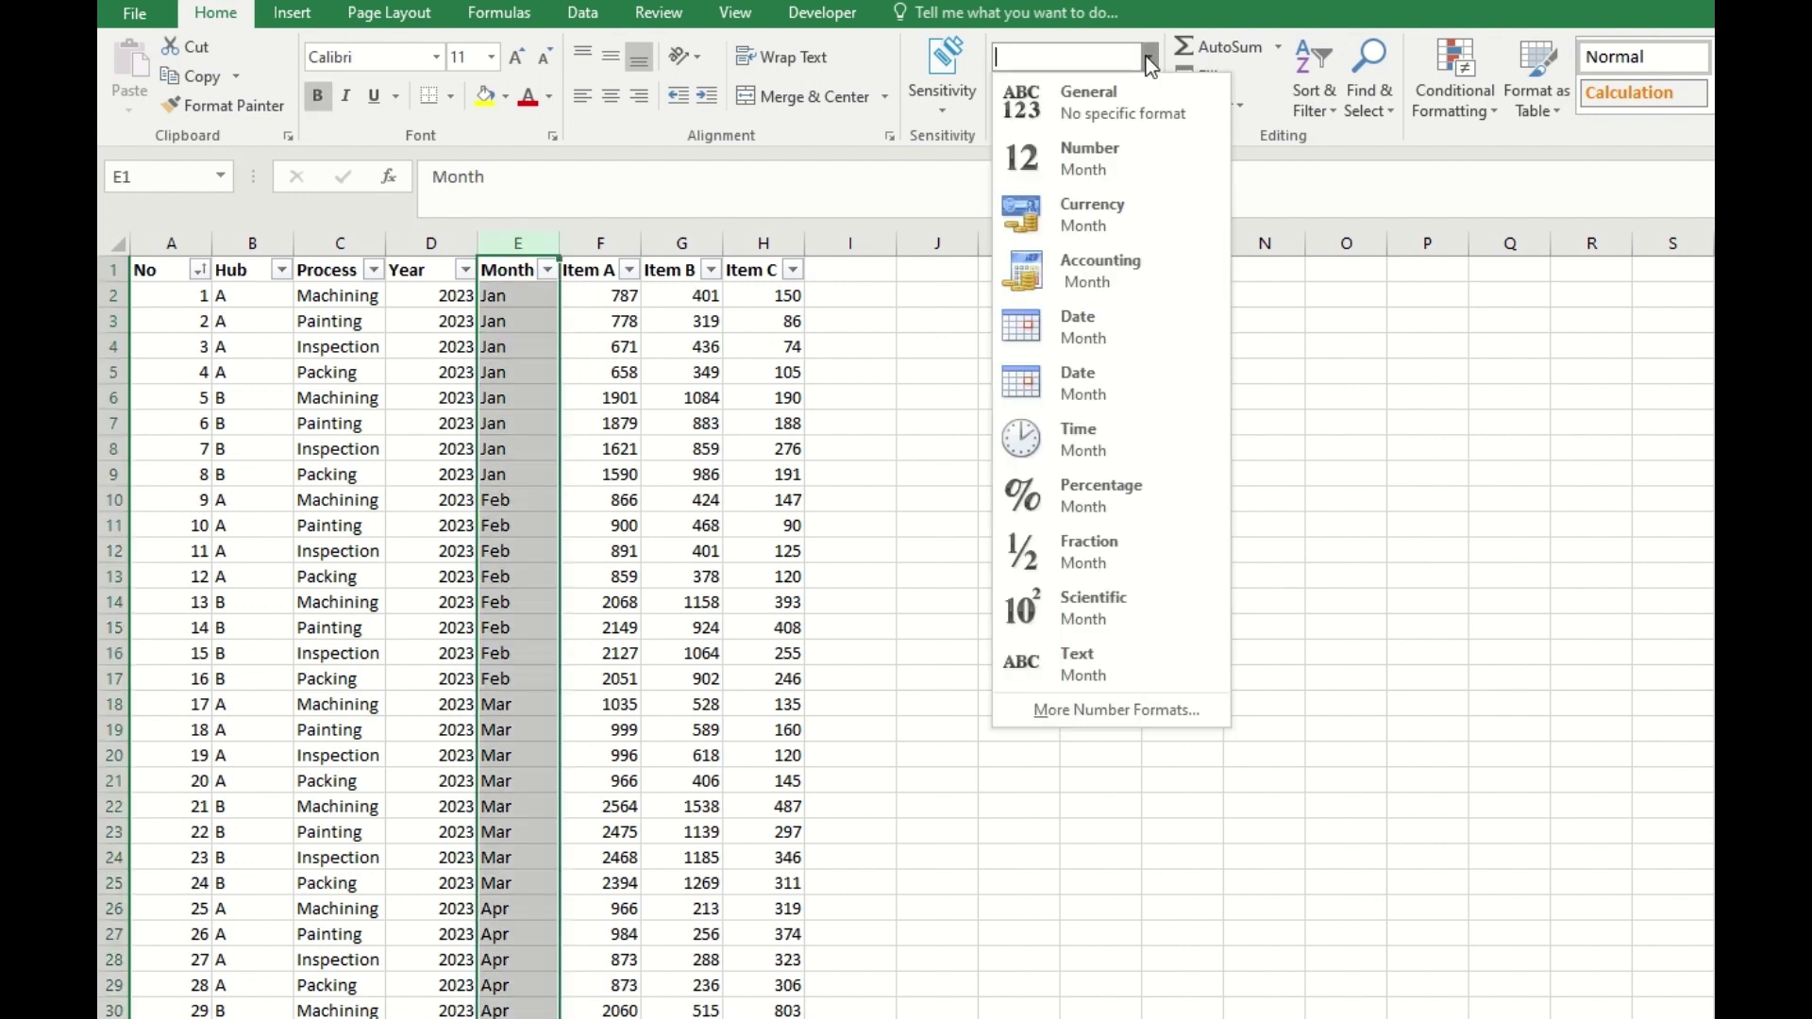
pyautogui.click(1108, 382)
pyautogui.click(505, 344)
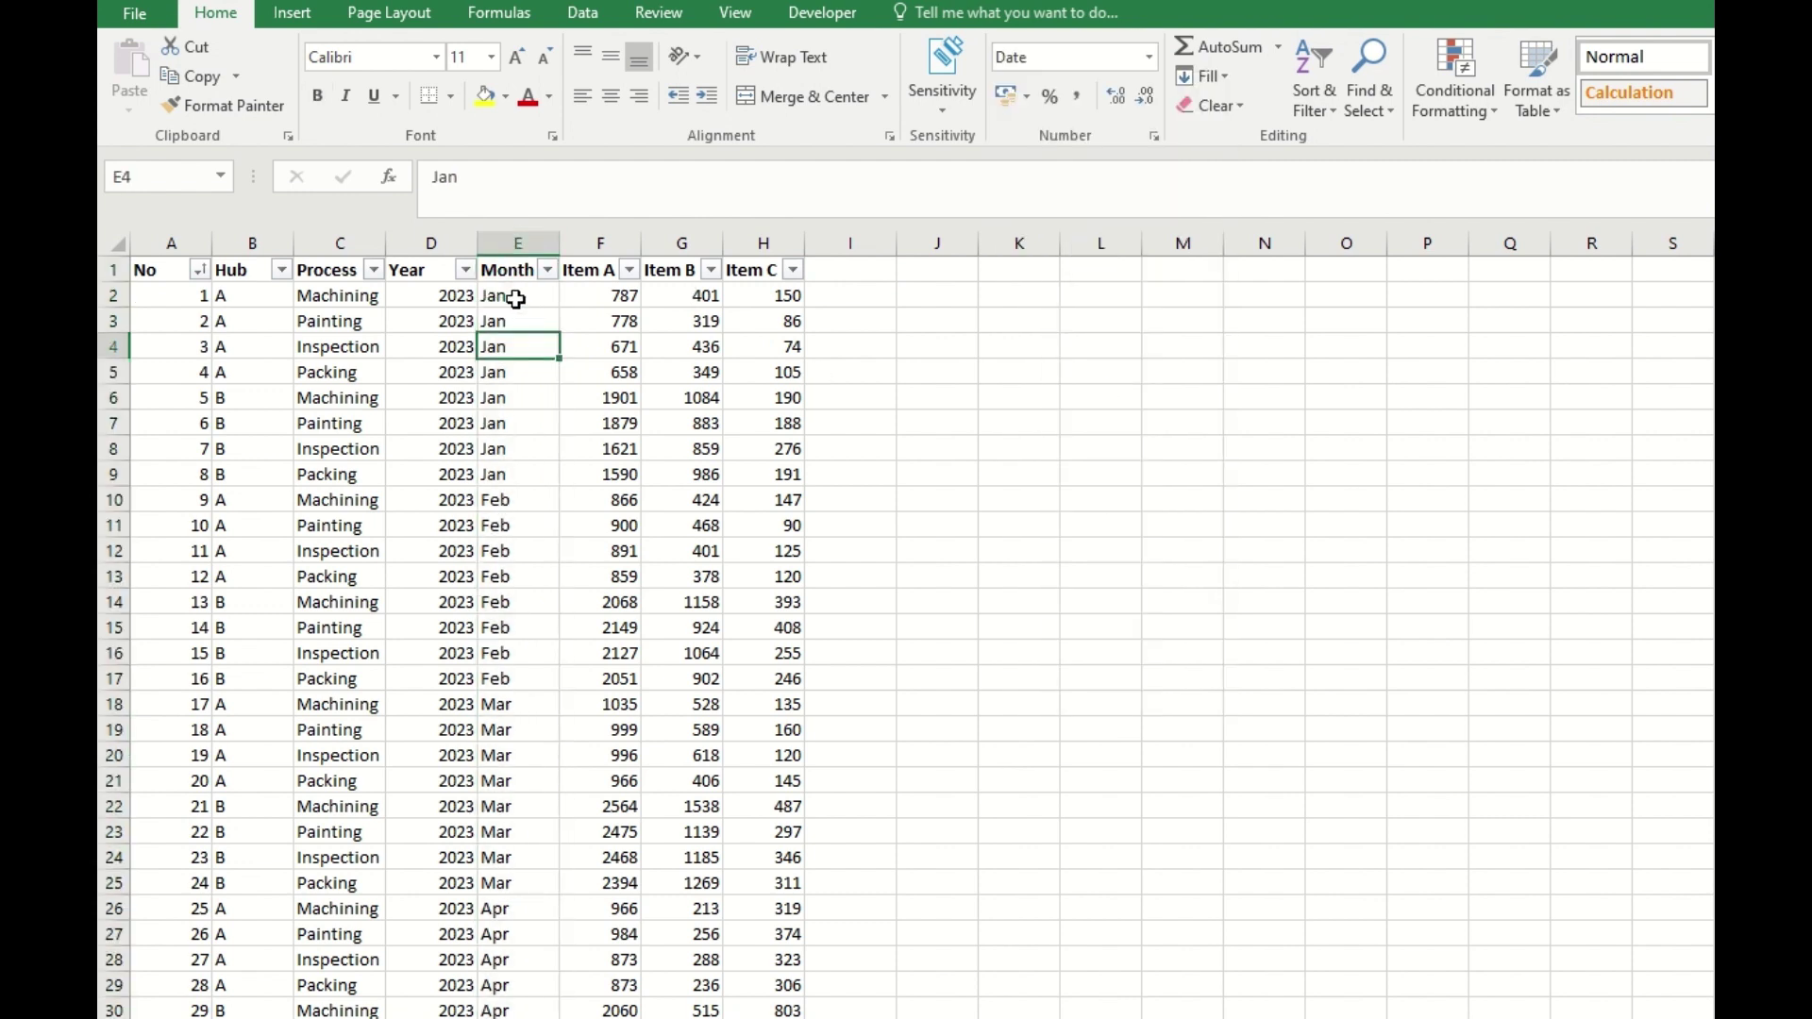
pyautogui.click(516, 298)
pyautogui.click(498, 474)
# - Sort the table by Month from A to Z and review the resulting month order
pyautogui.click(547, 270)
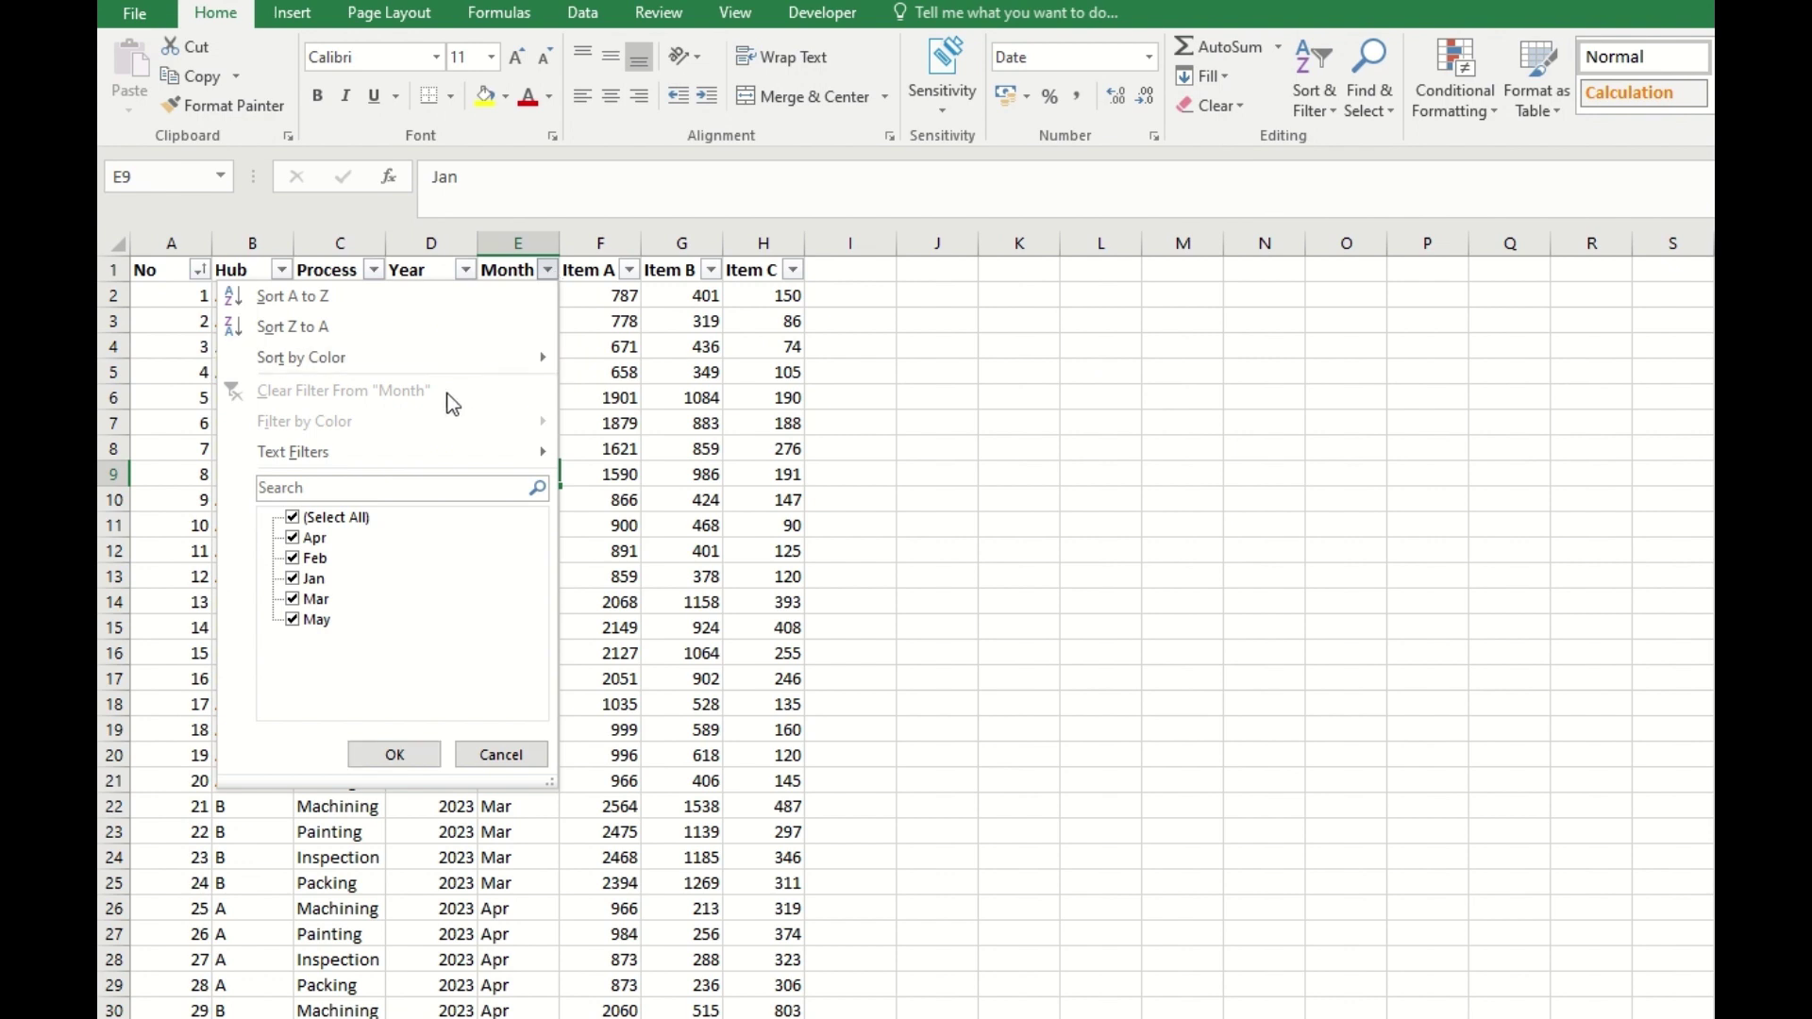
pyautogui.click(395, 303)
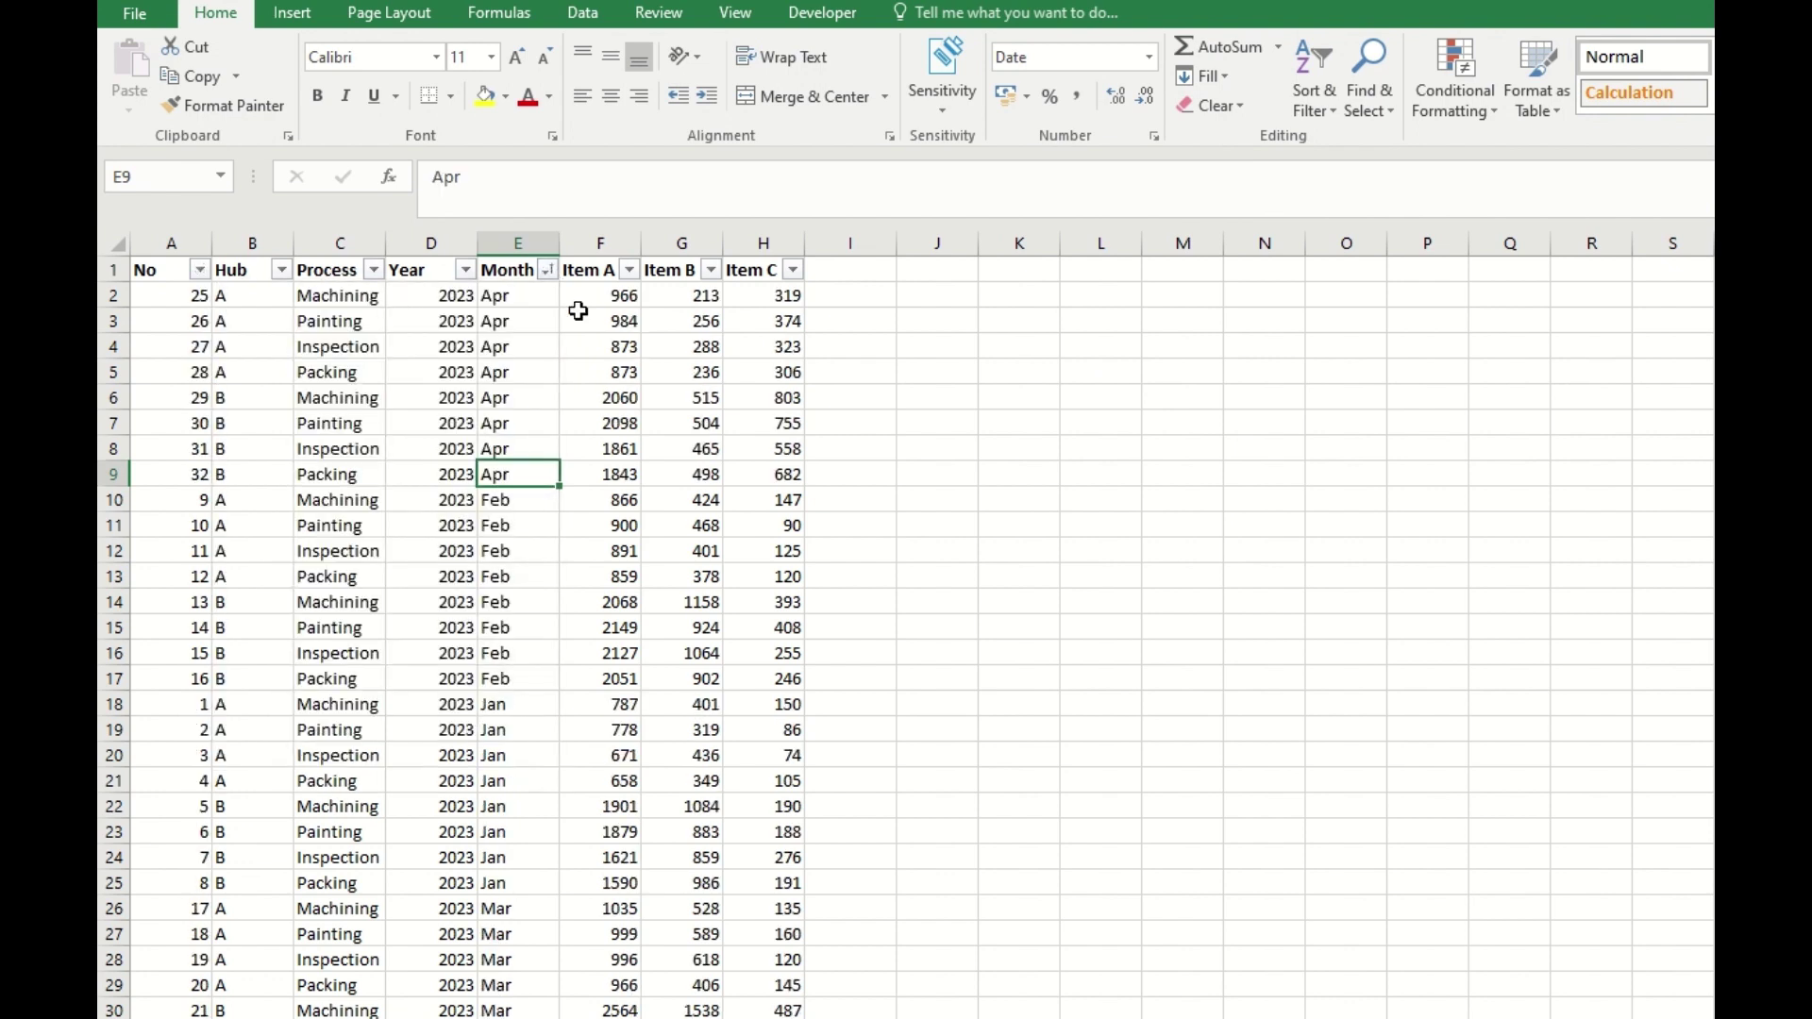
pyautogui.click(522, 297)
pyautogui.moveTo(521, 296); pyautogui.dragTo(514, 807)
# - Enter the header M in I1 and join month and year in I2 with =E2&"-"&D2
pyautogui.click(849, 296)
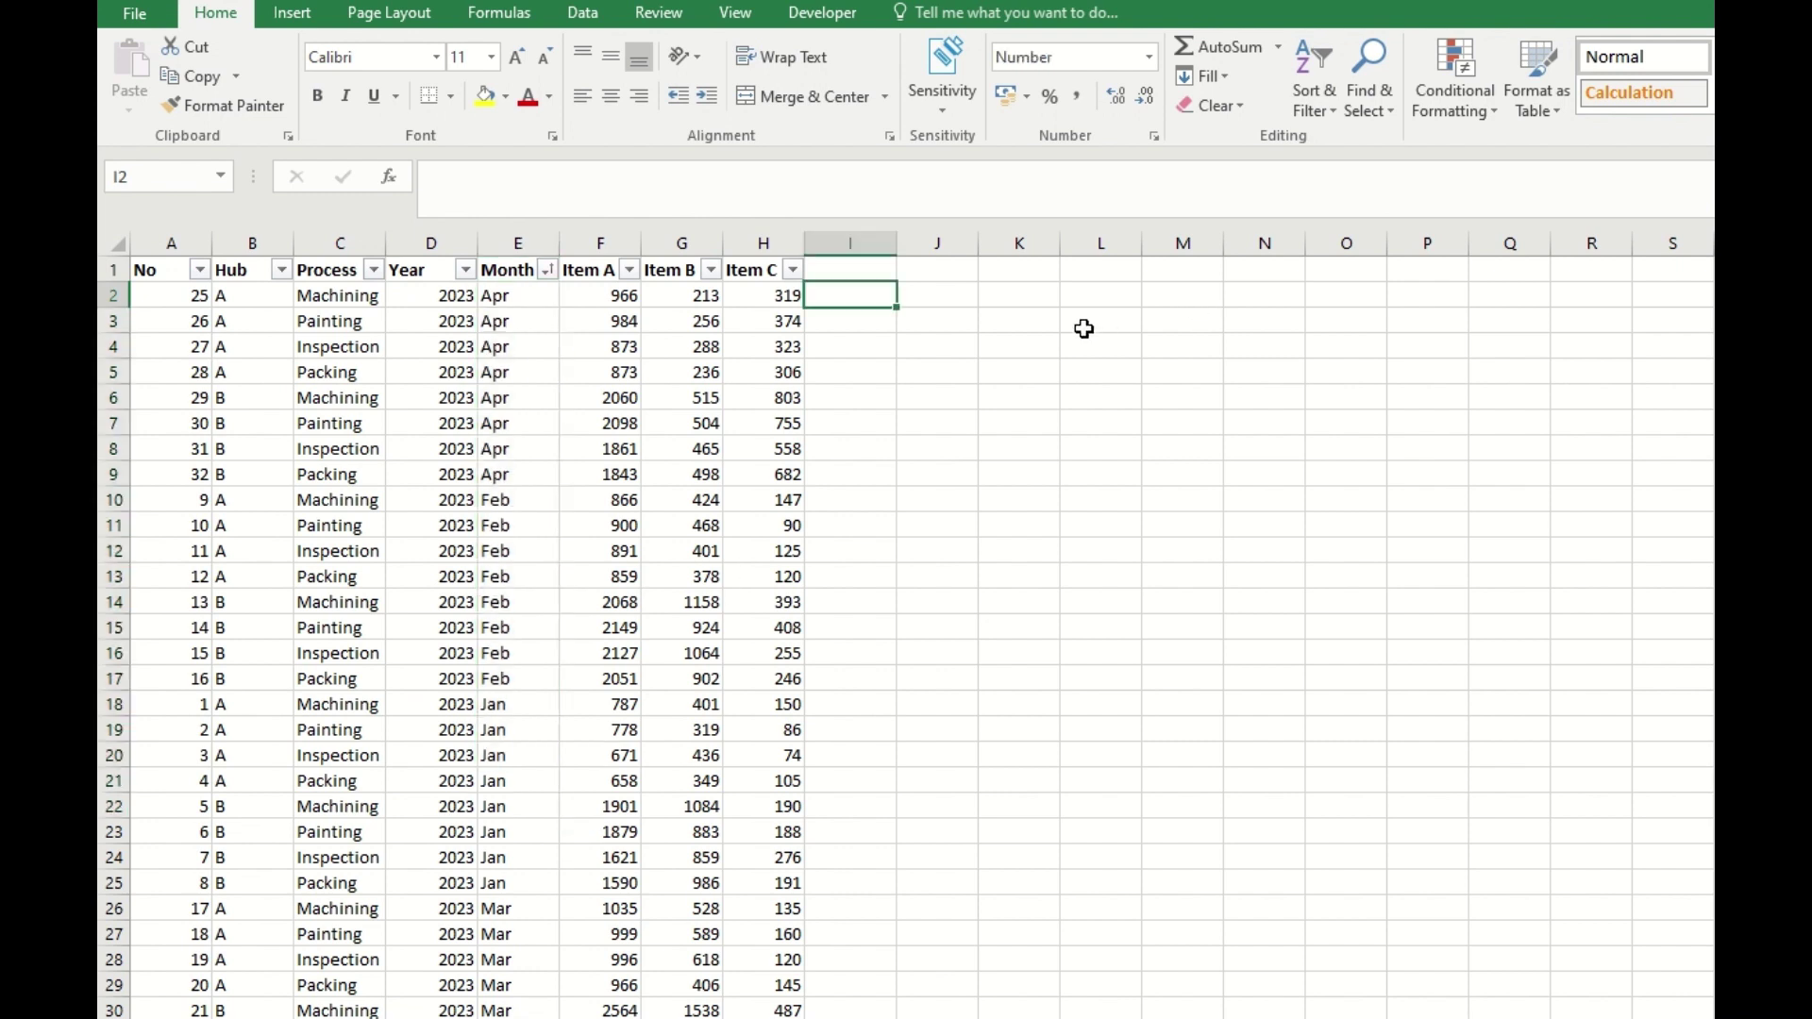
pyautogui.press('Up')
pyautogui.write('M')
pyautogui.press('Return')
pyautogui.write('=')
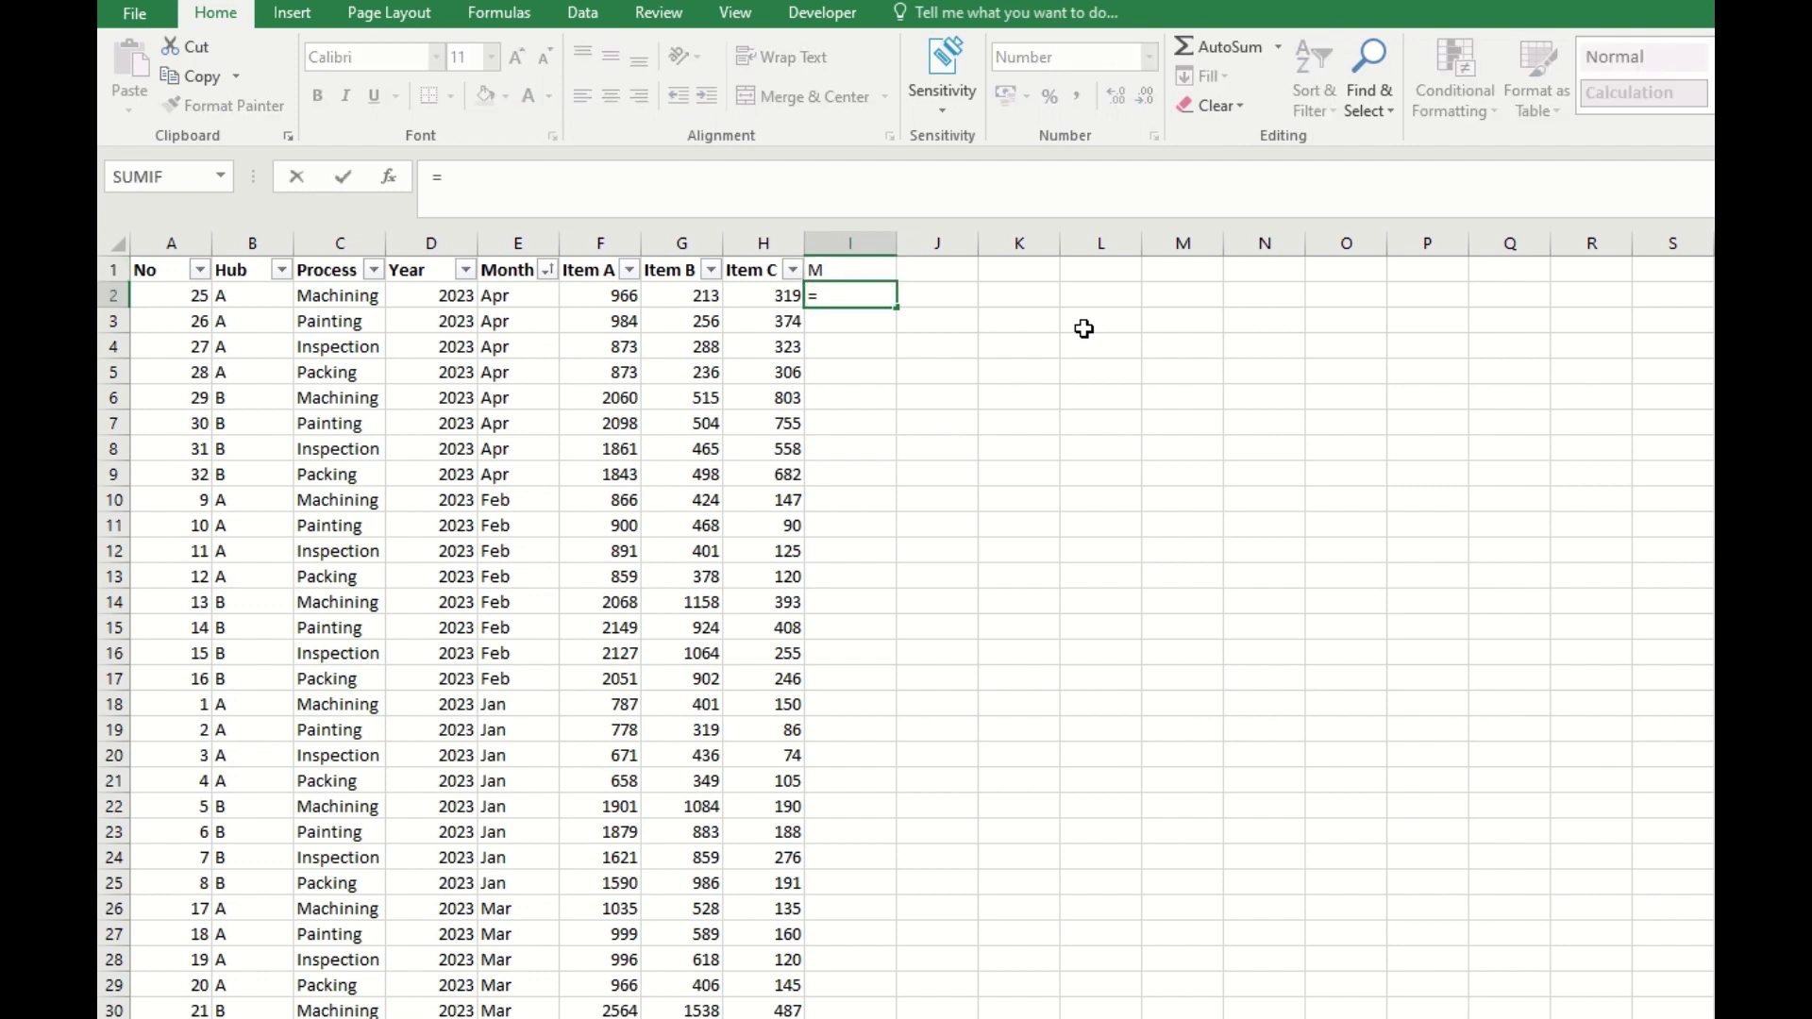
pyautogui.click(514, 295)
pyautogui.write('&" "&')
pyautogui.click(444, 295)
pyautogui.press('Return')
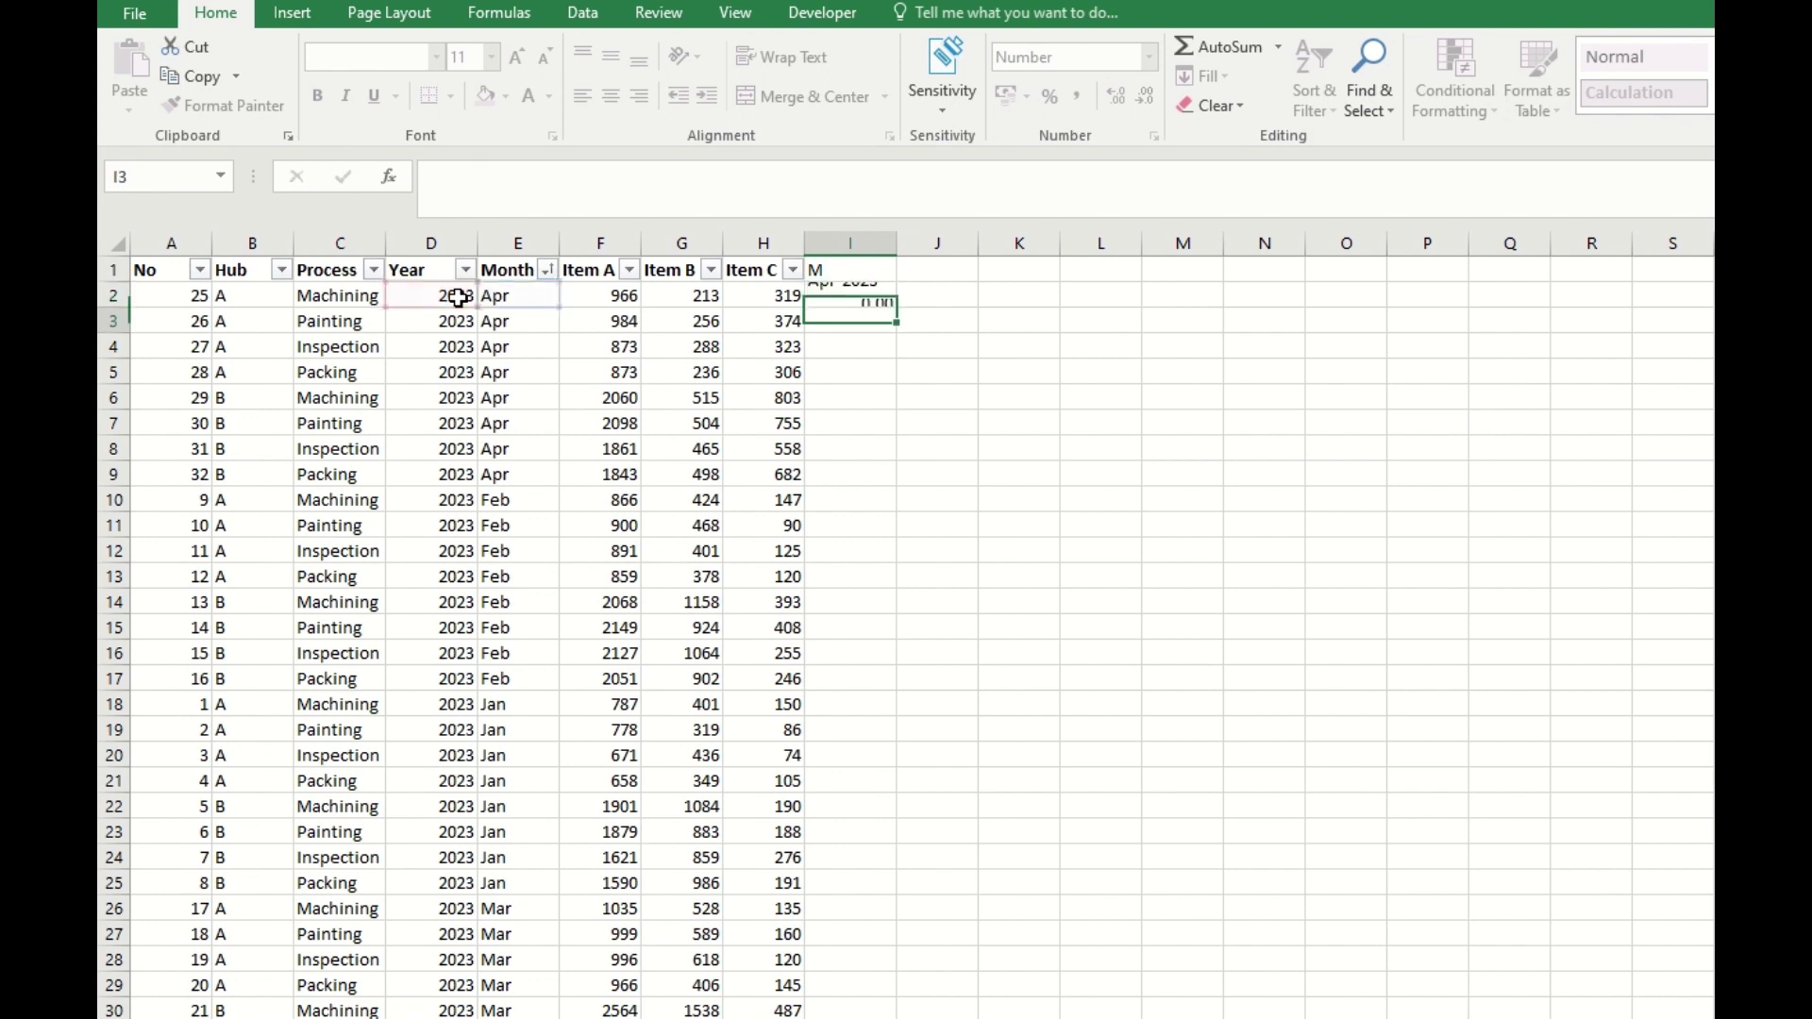
# - Fill the I2 formula down column M for all data rows and apply the Date number format to it
pyautogui.click(868, 289)
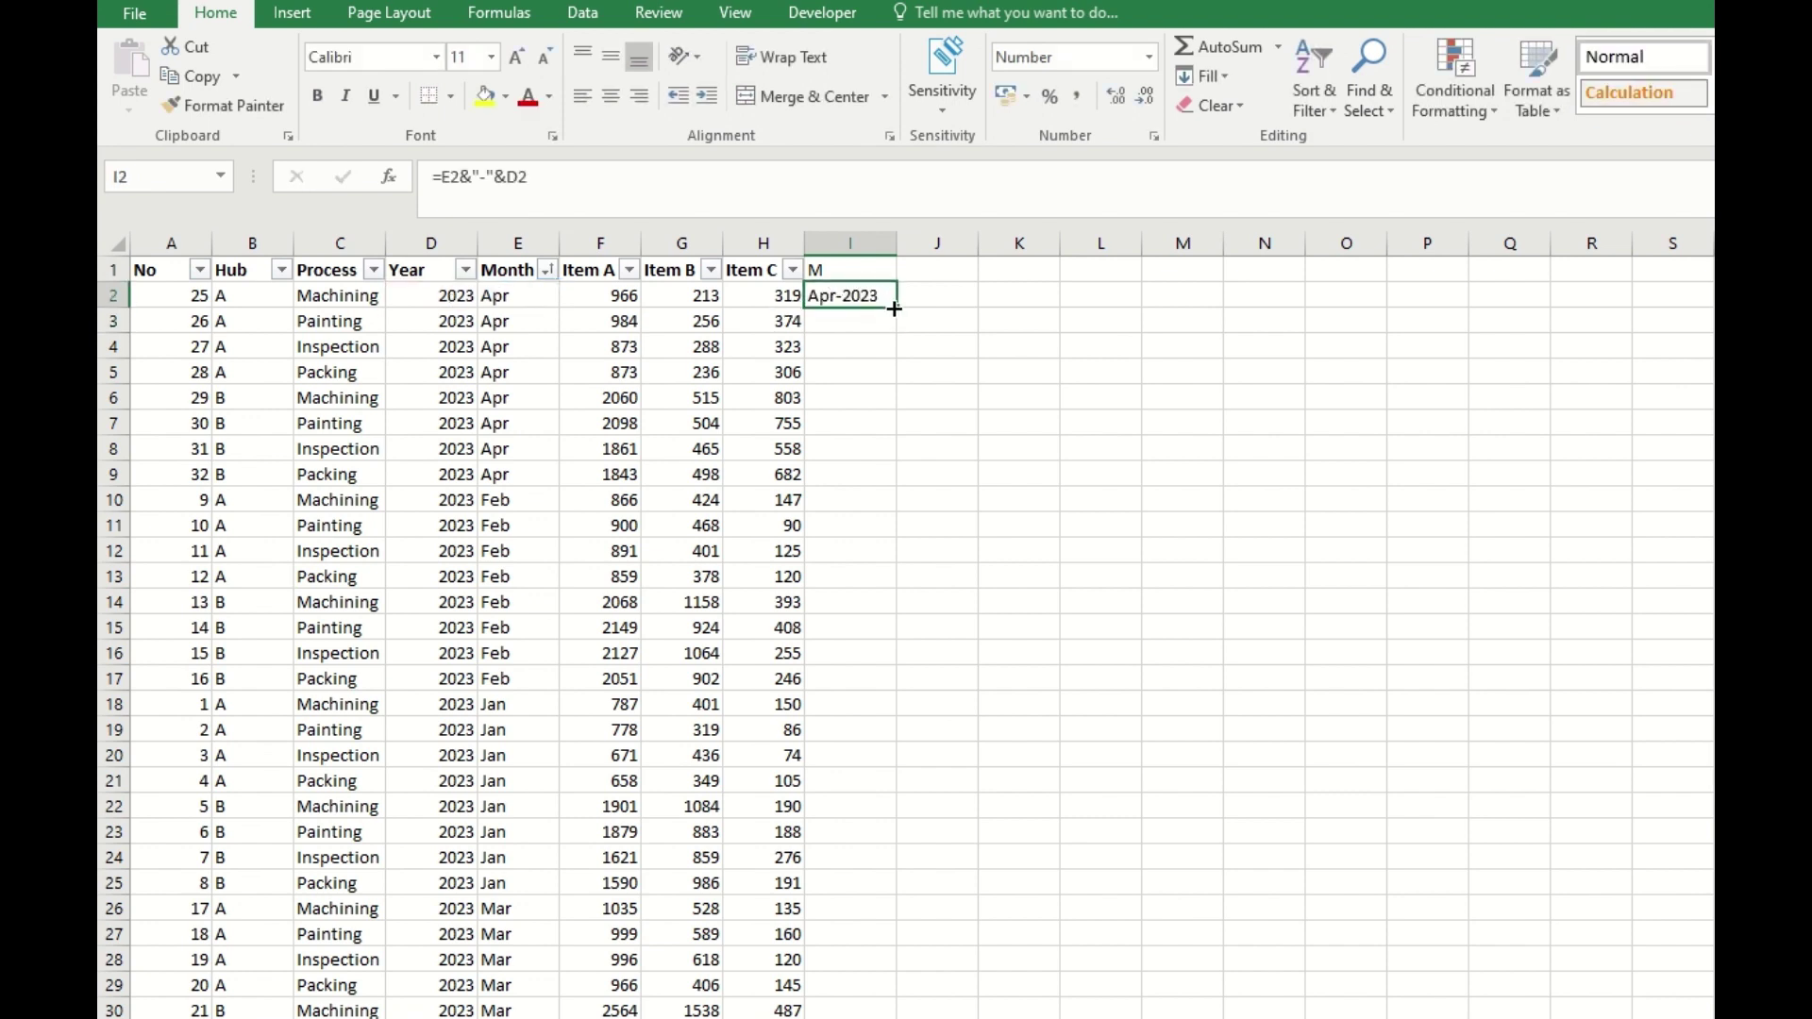
pyautogui.doubleClick(893, 308)
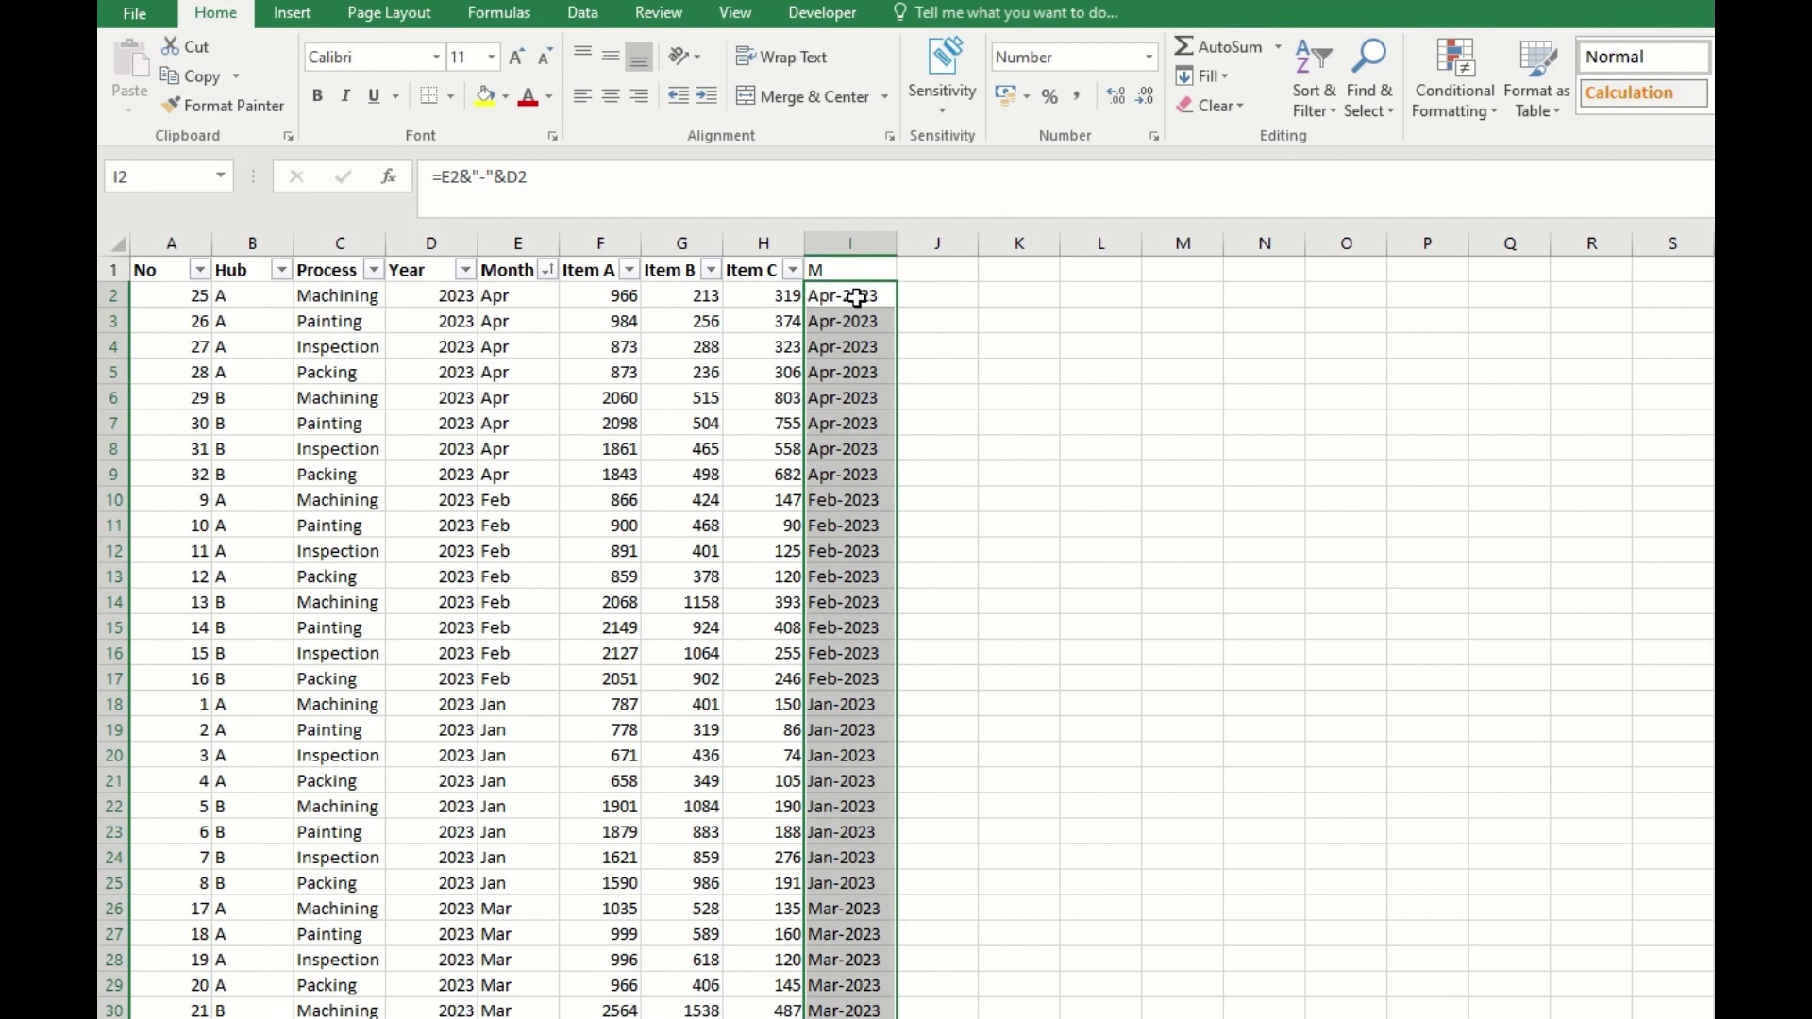
pyautogui.click(1149, 57)
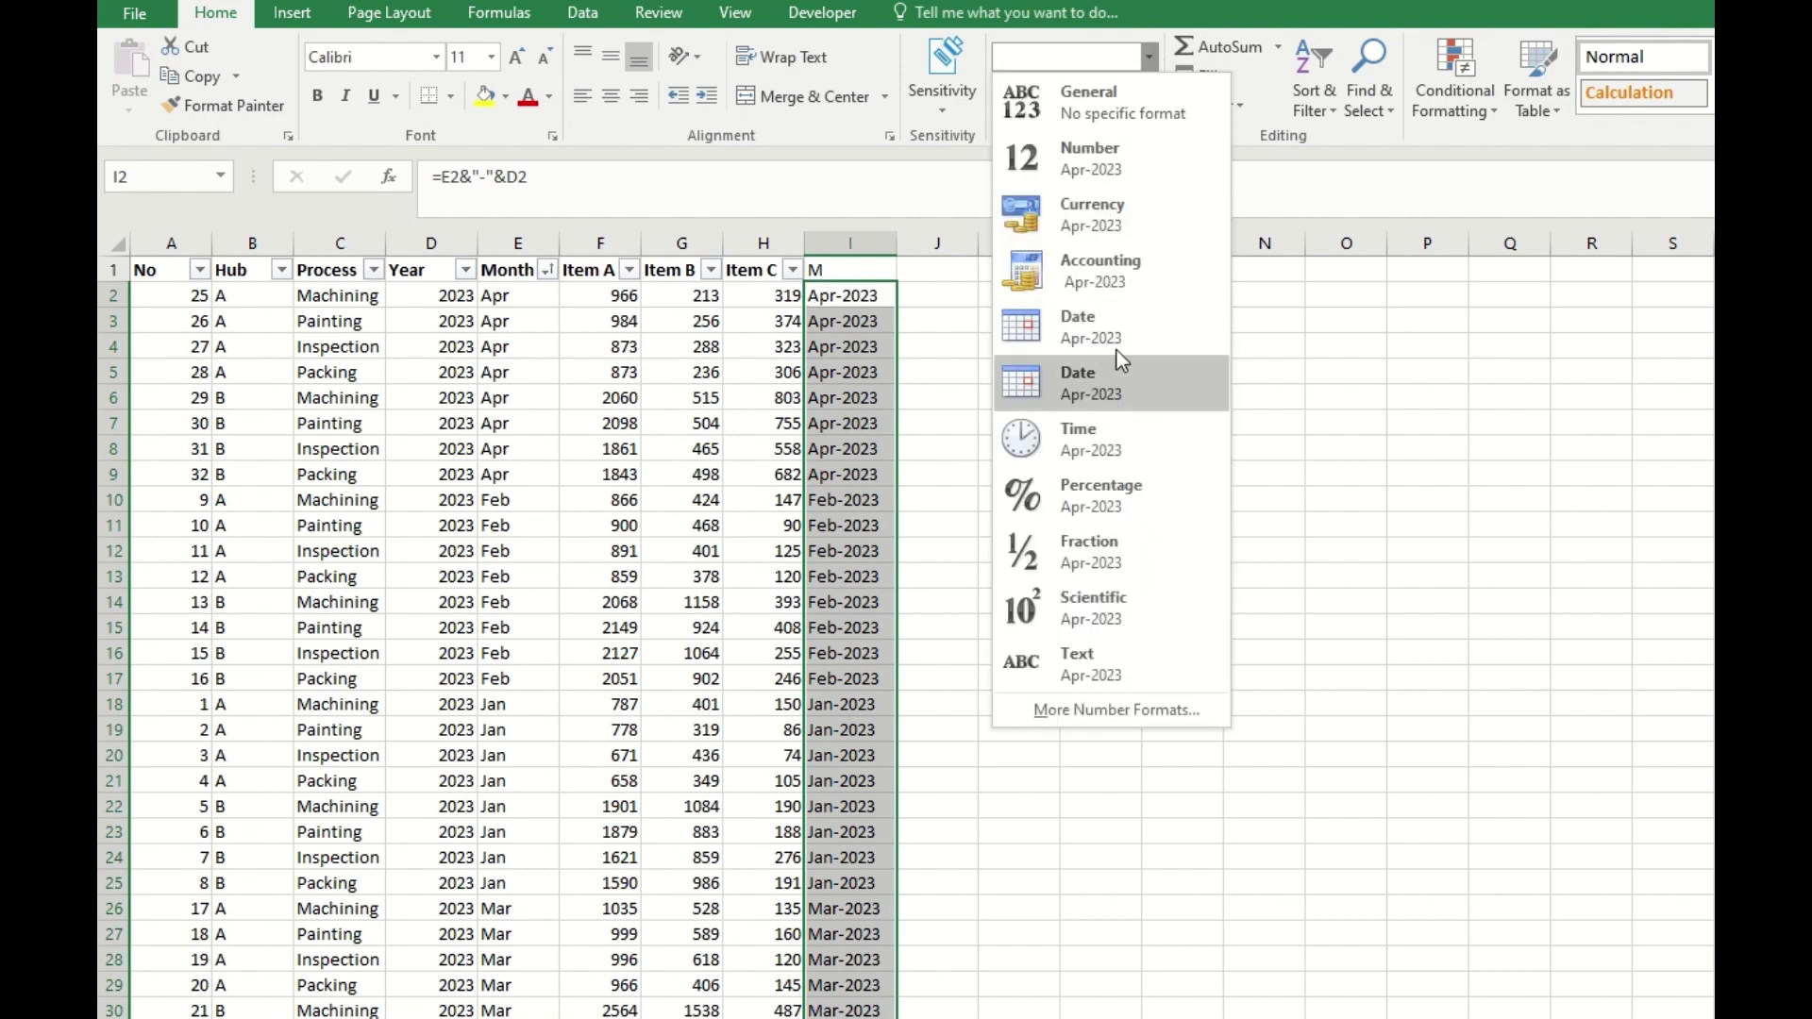
pyautogui.click(1094, 312)
pyautogui.click(991, 430)
# - Select the table including the M column and reapply the filter so that it covers the new header
pyautogui.click(830, 274)
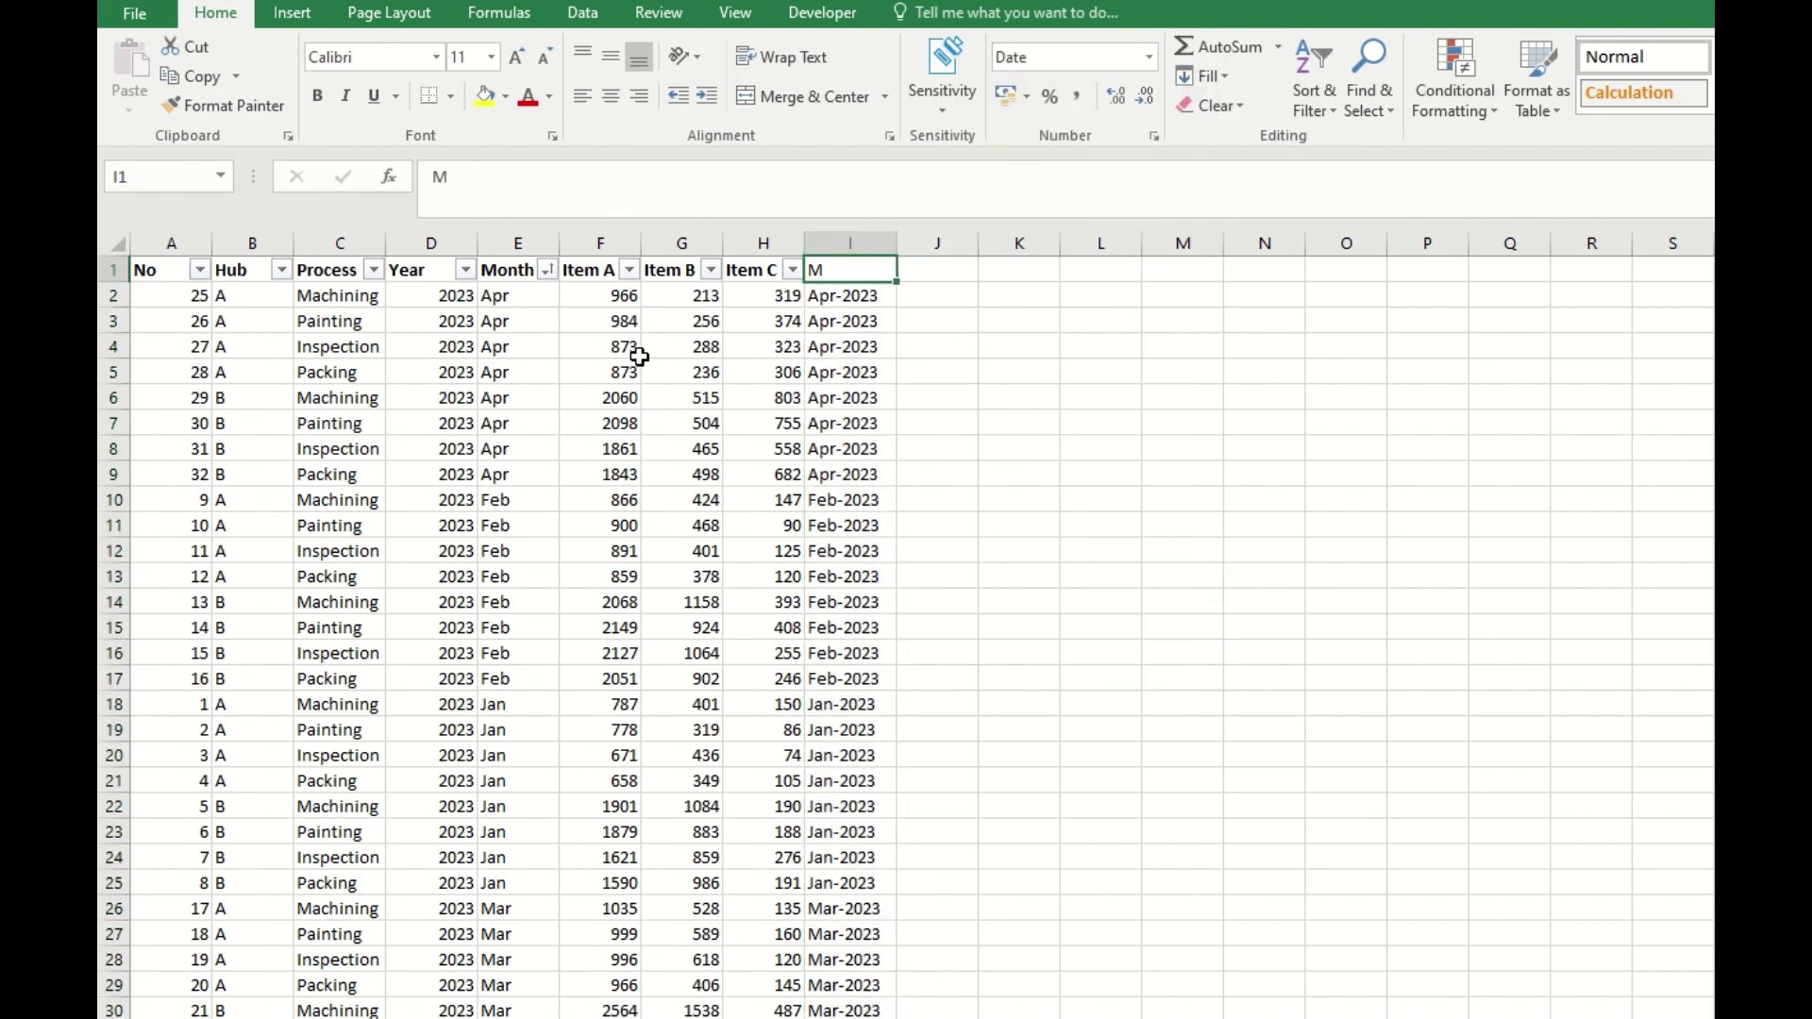
pyautogui.hotkey('ctrl', 'shift', 'Down')
pyautogui.hotkey('ctrl', 'shift', 'Left')
pyautogui.scroll(2, 805, 364)
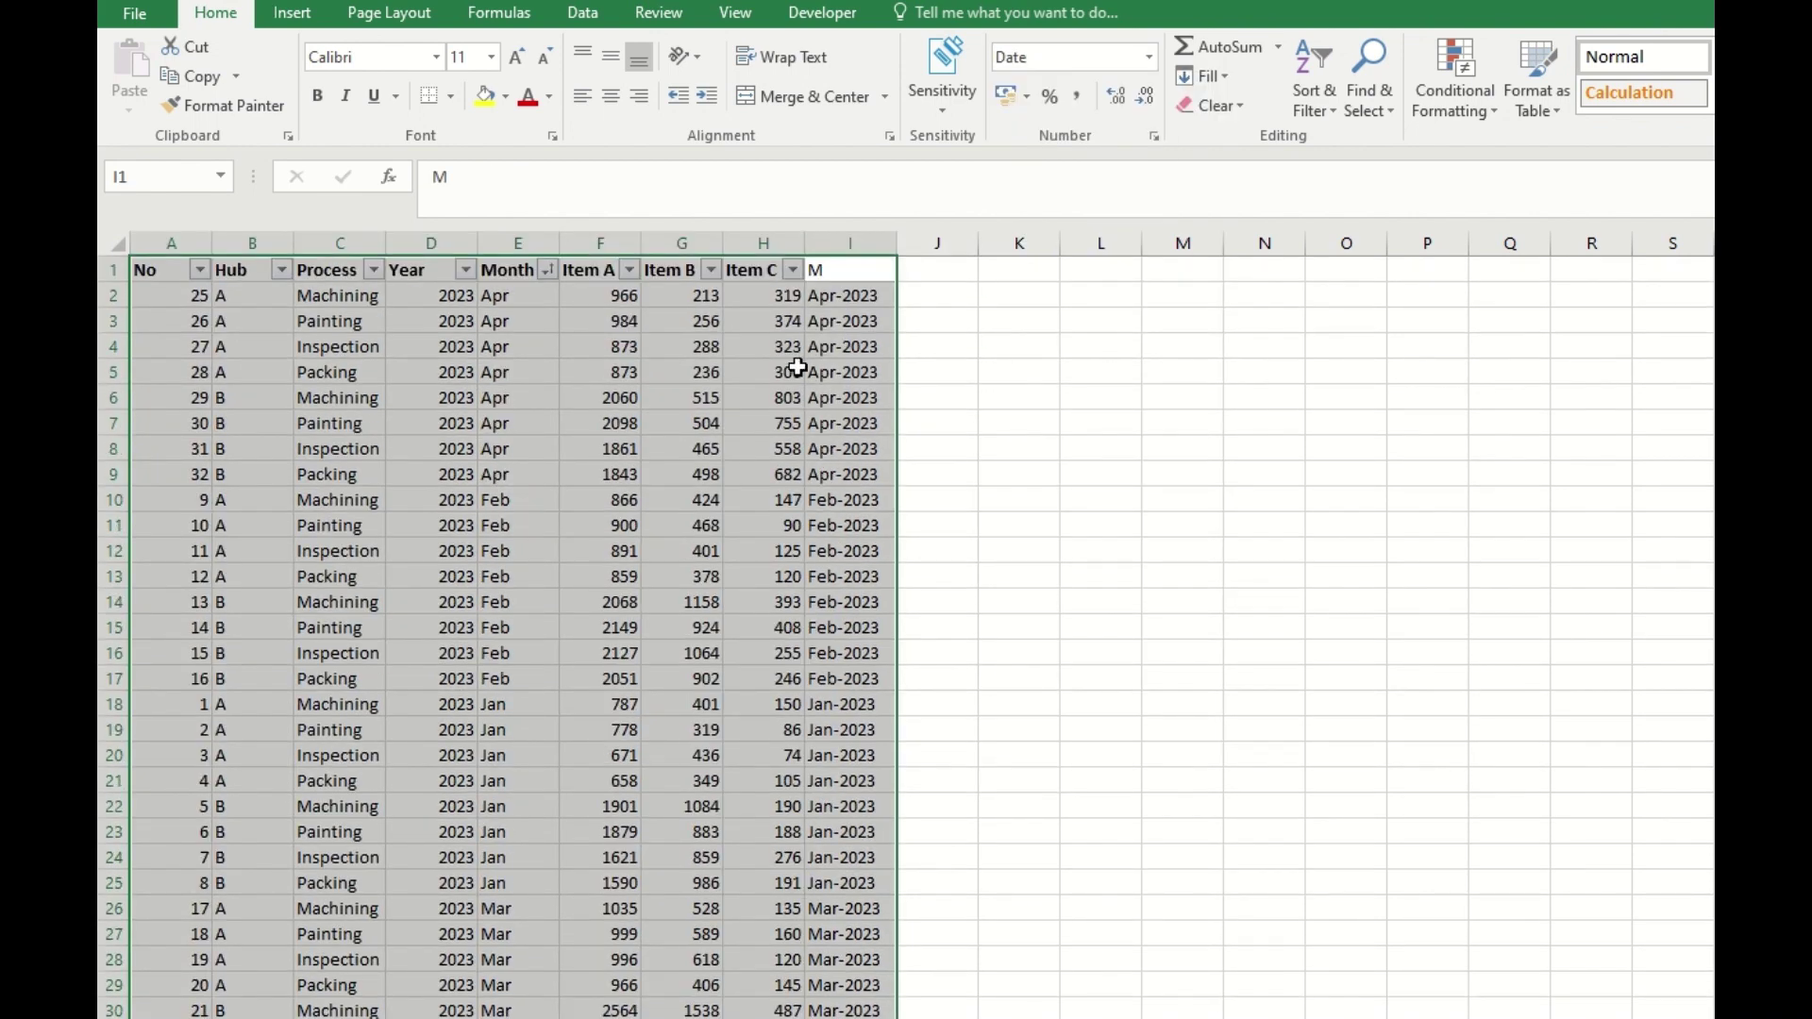
pyautogui.click(1311, 74)
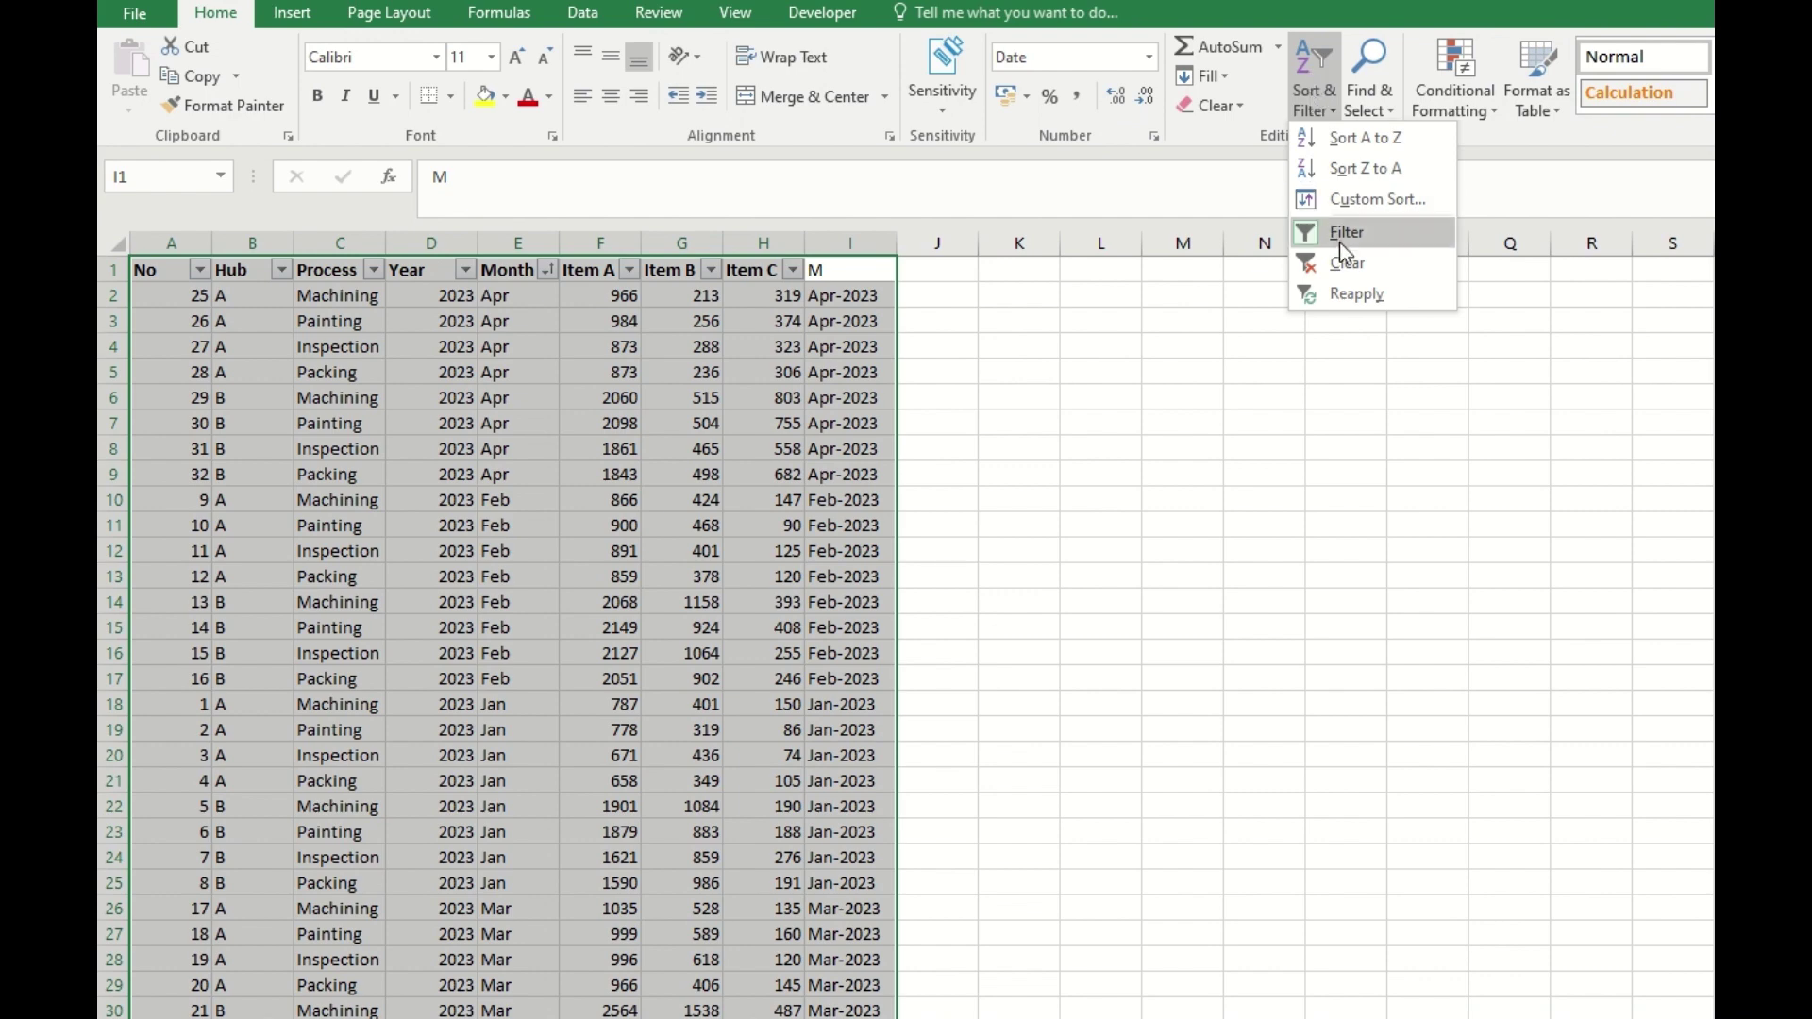
pyautogui.click(1336, 240)
pyautogui.click(1324, 62)
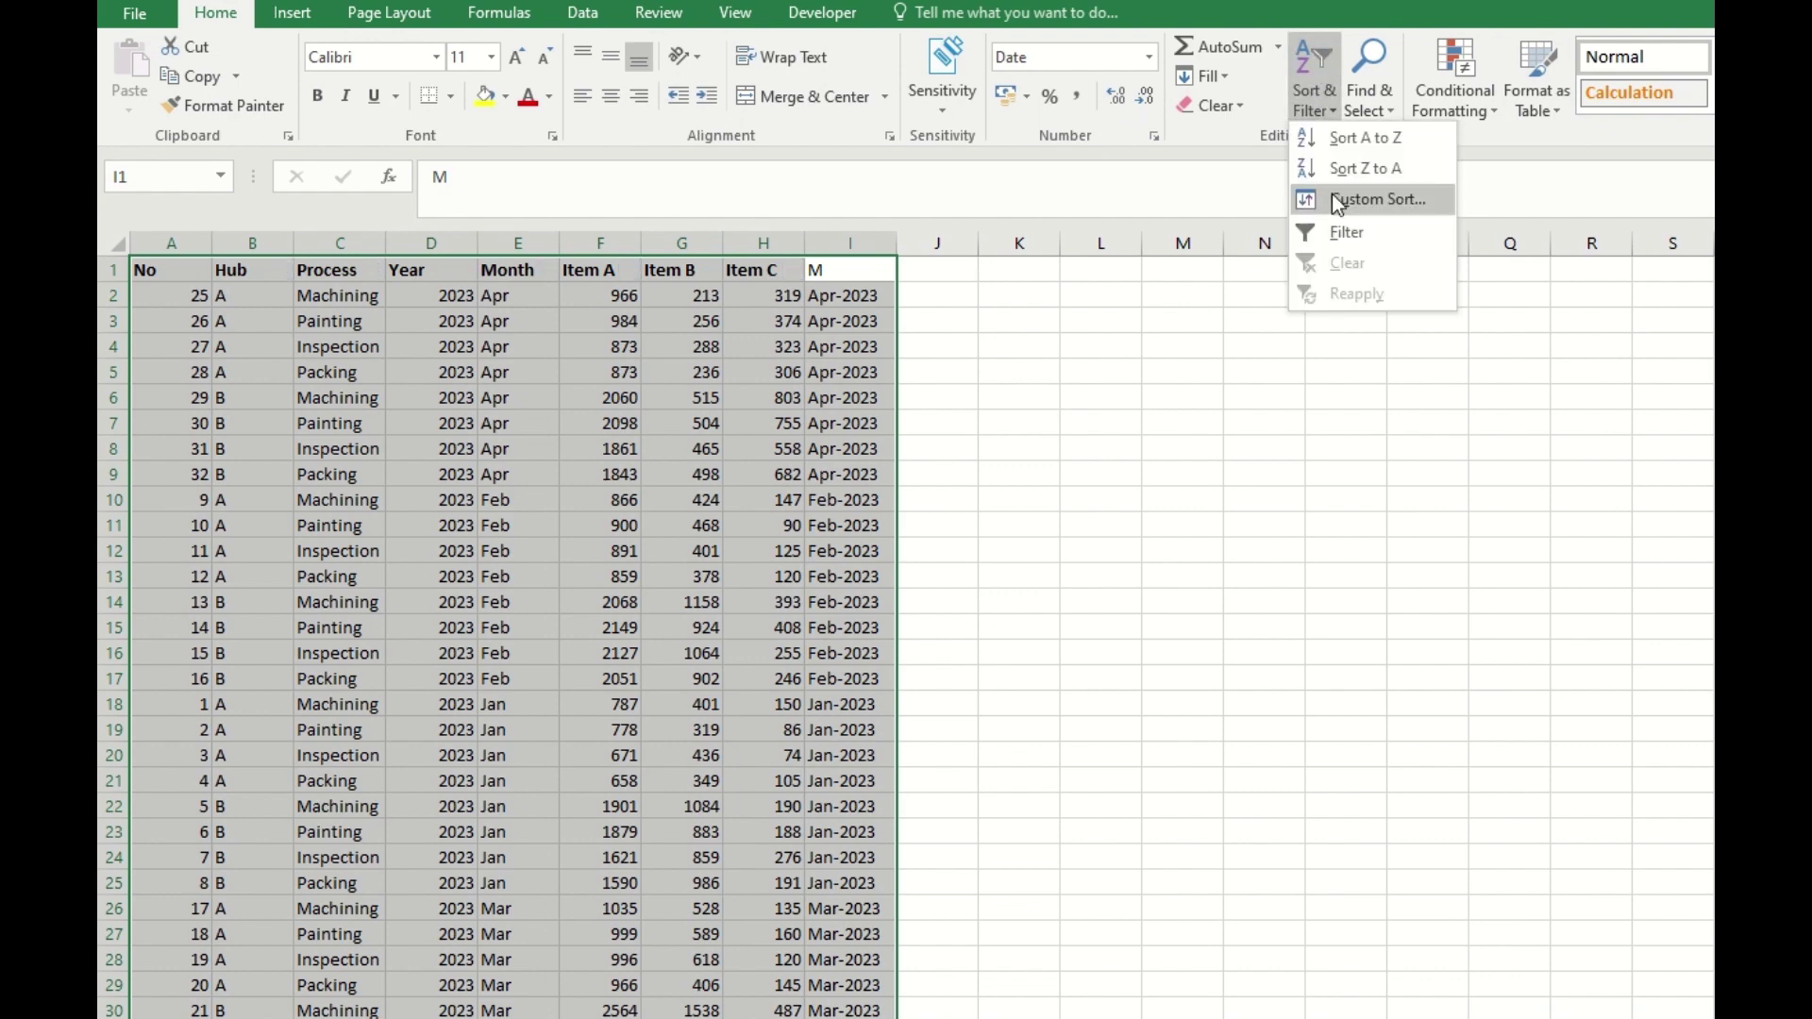
pyautogui.click(1353, 235)
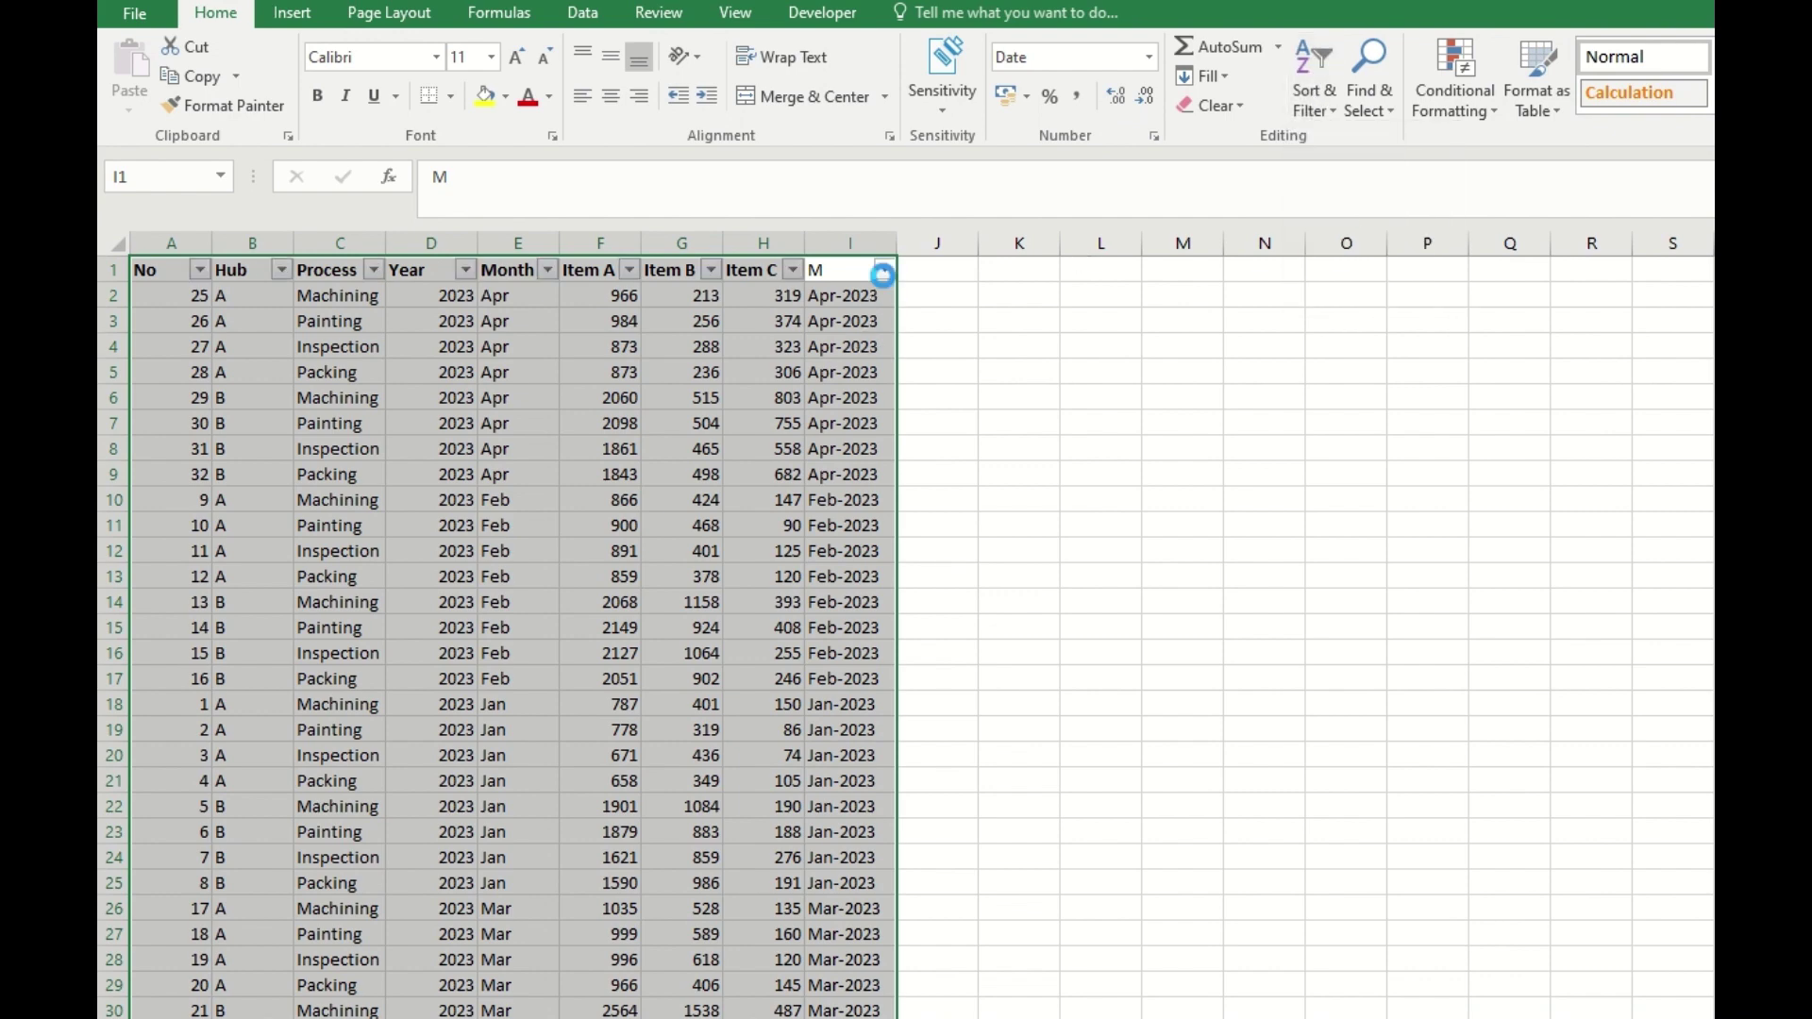
# - Sort the table by the M column from Z to A and again from A to Z
pyautogui.click(884, 271)
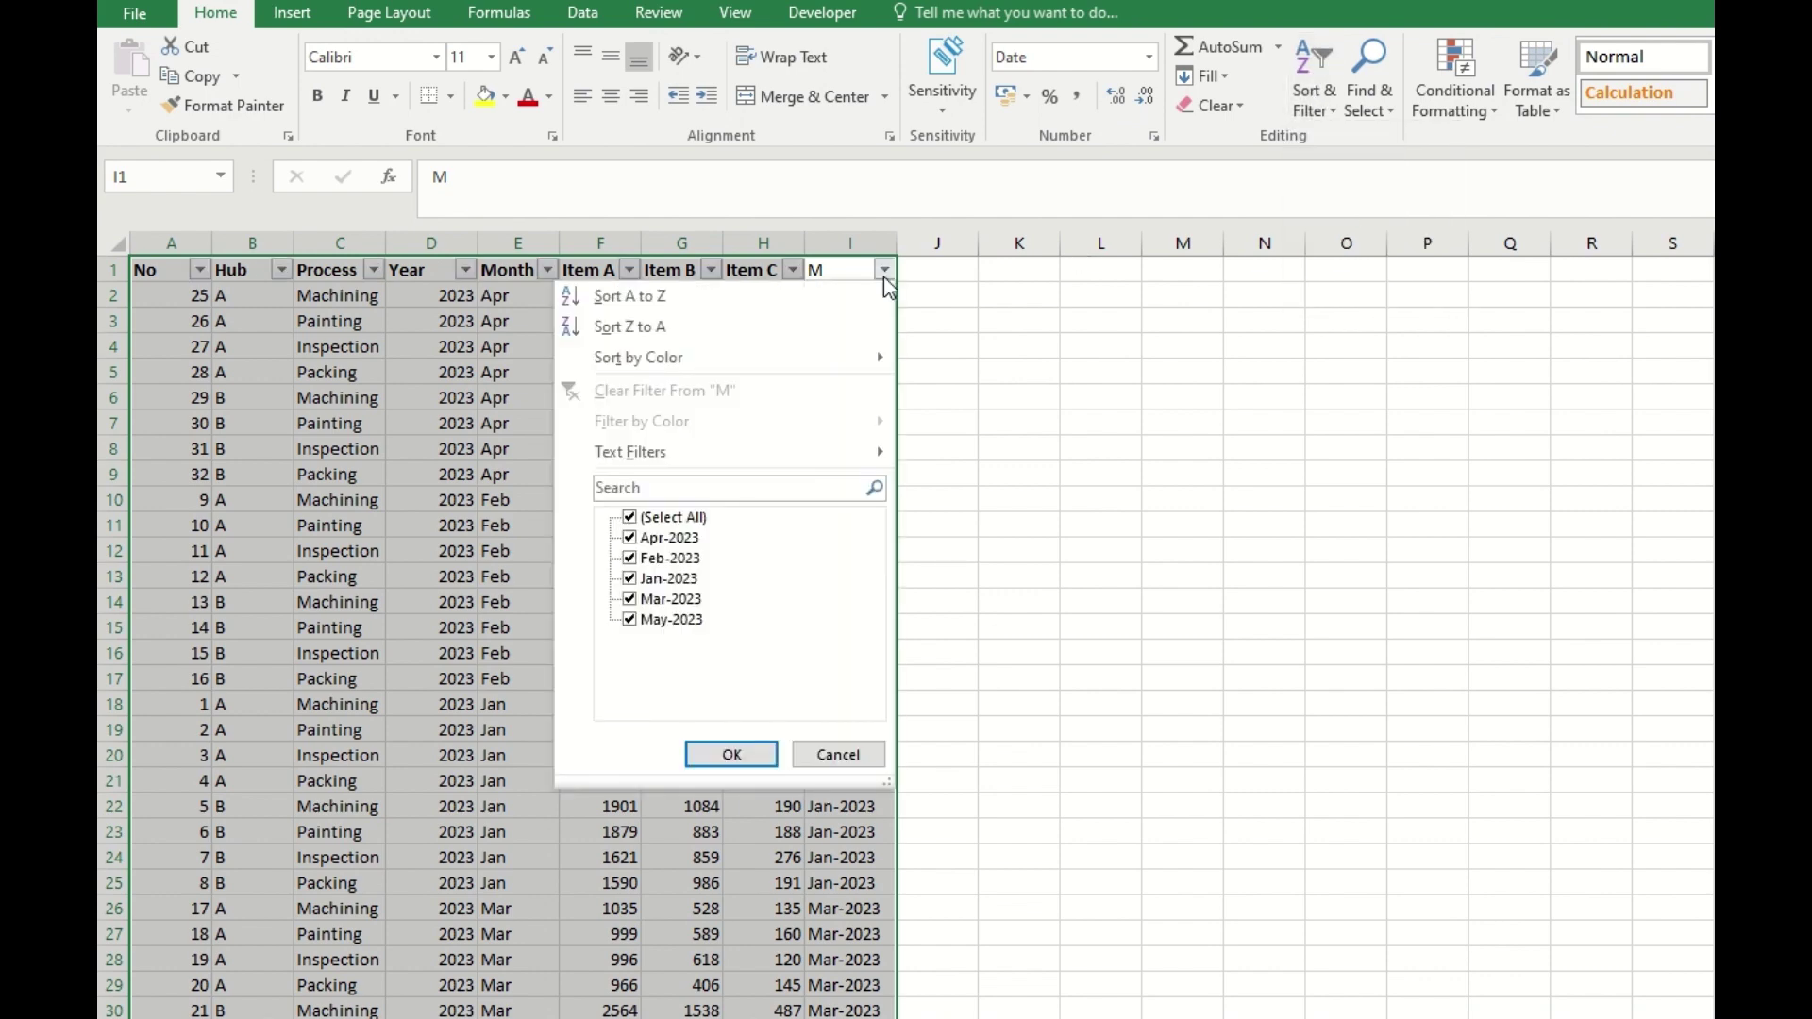
pyautogui.click(819, 328)
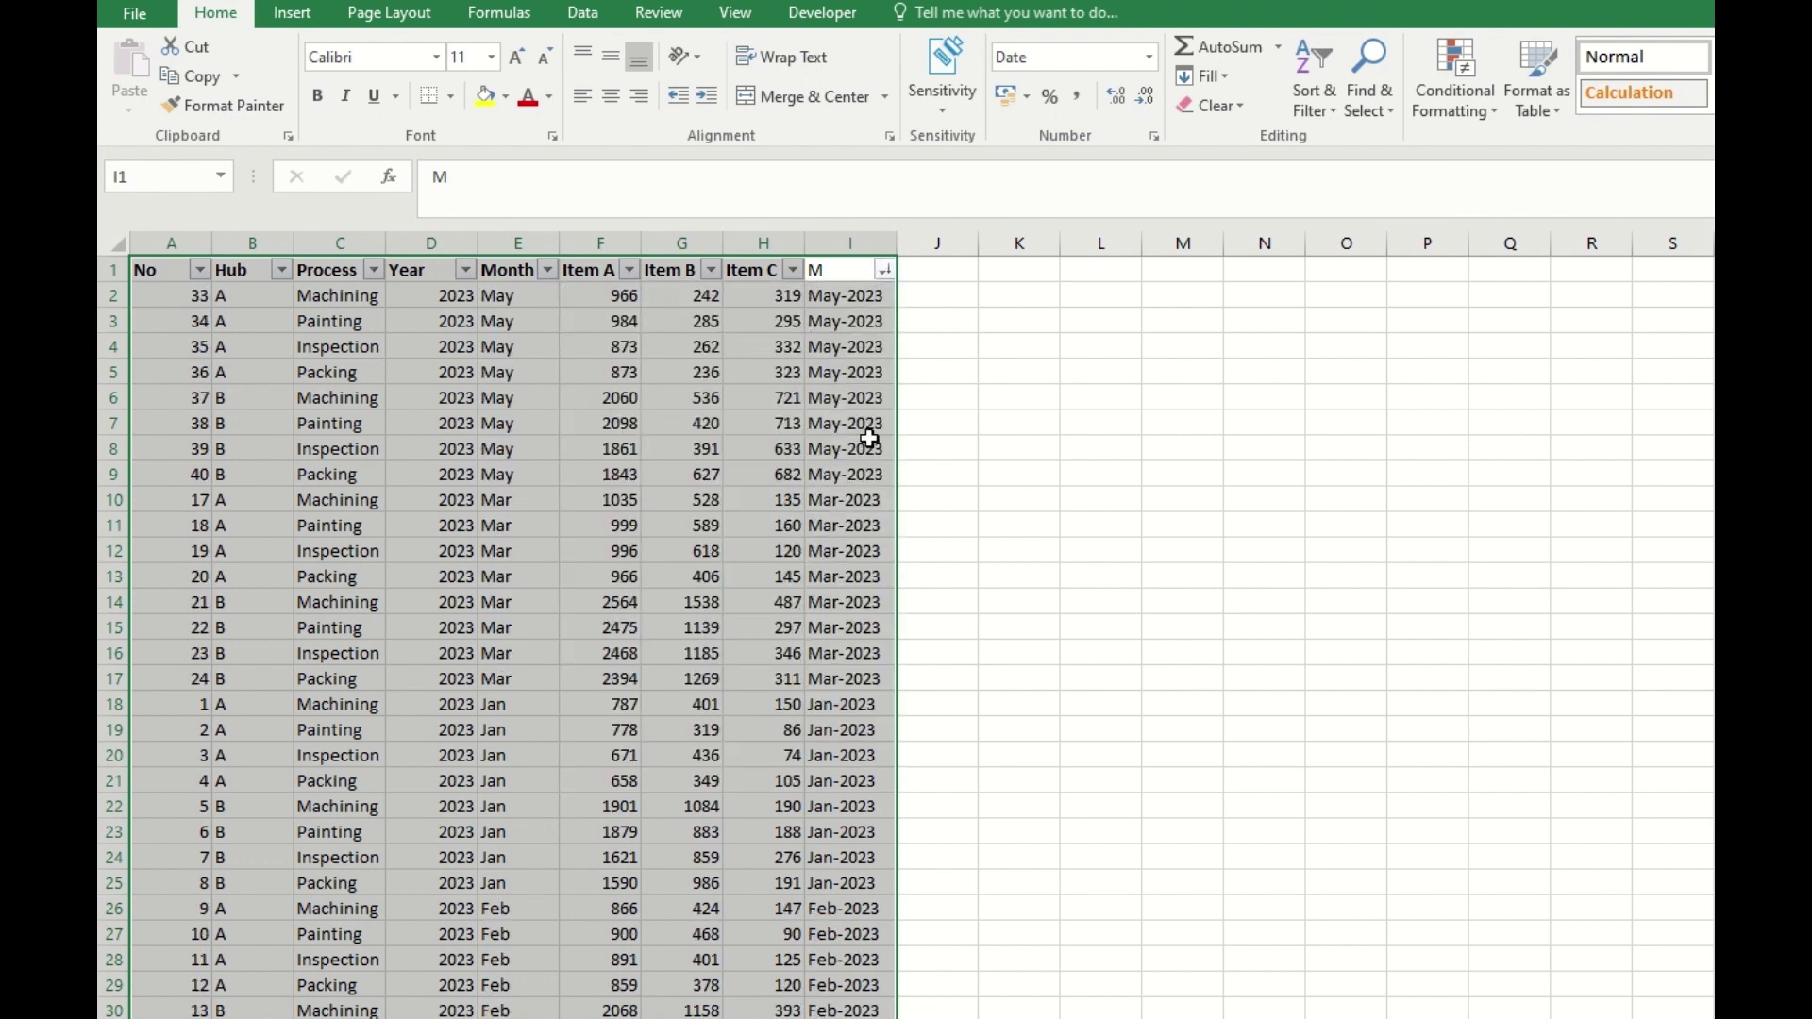
pyautogui.click(881, 274)
pyautogui.click(789, 293)
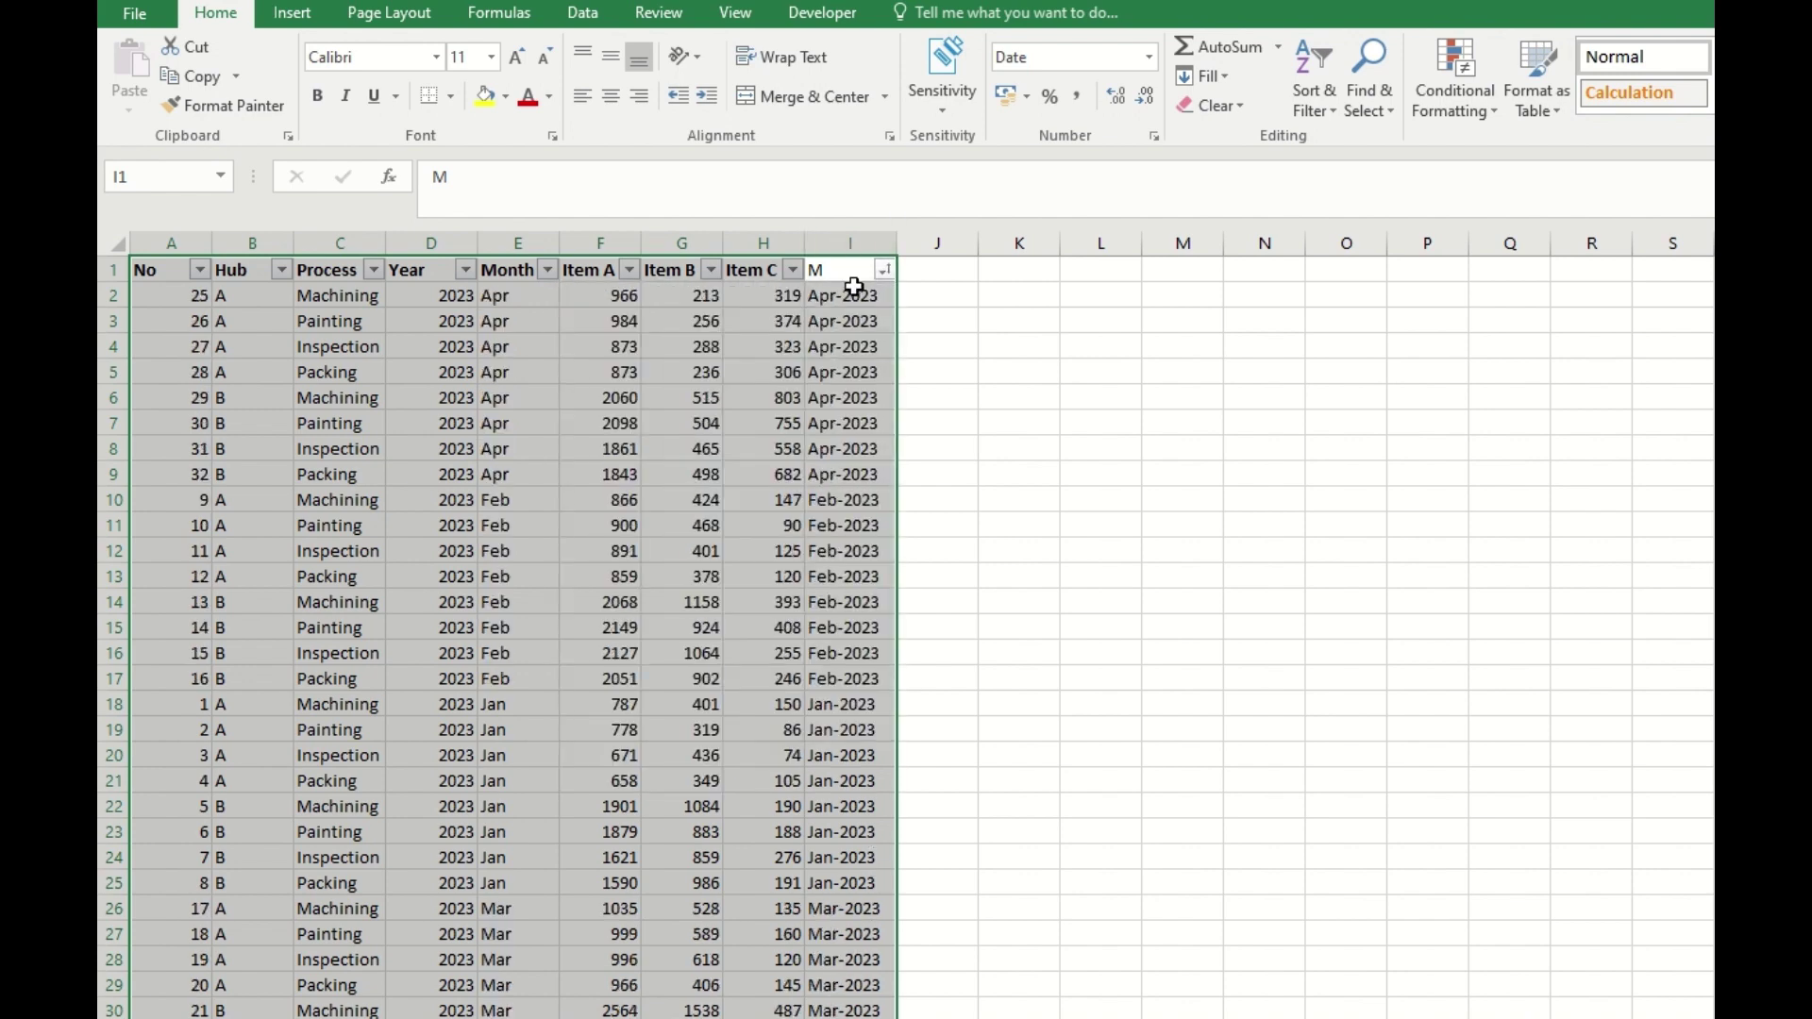
# - Try building a real date in I2 from the year and month cells with =DATE(D2,E2,1)
pyautogui.click(894, 304)
pyautogui.write('=date(')
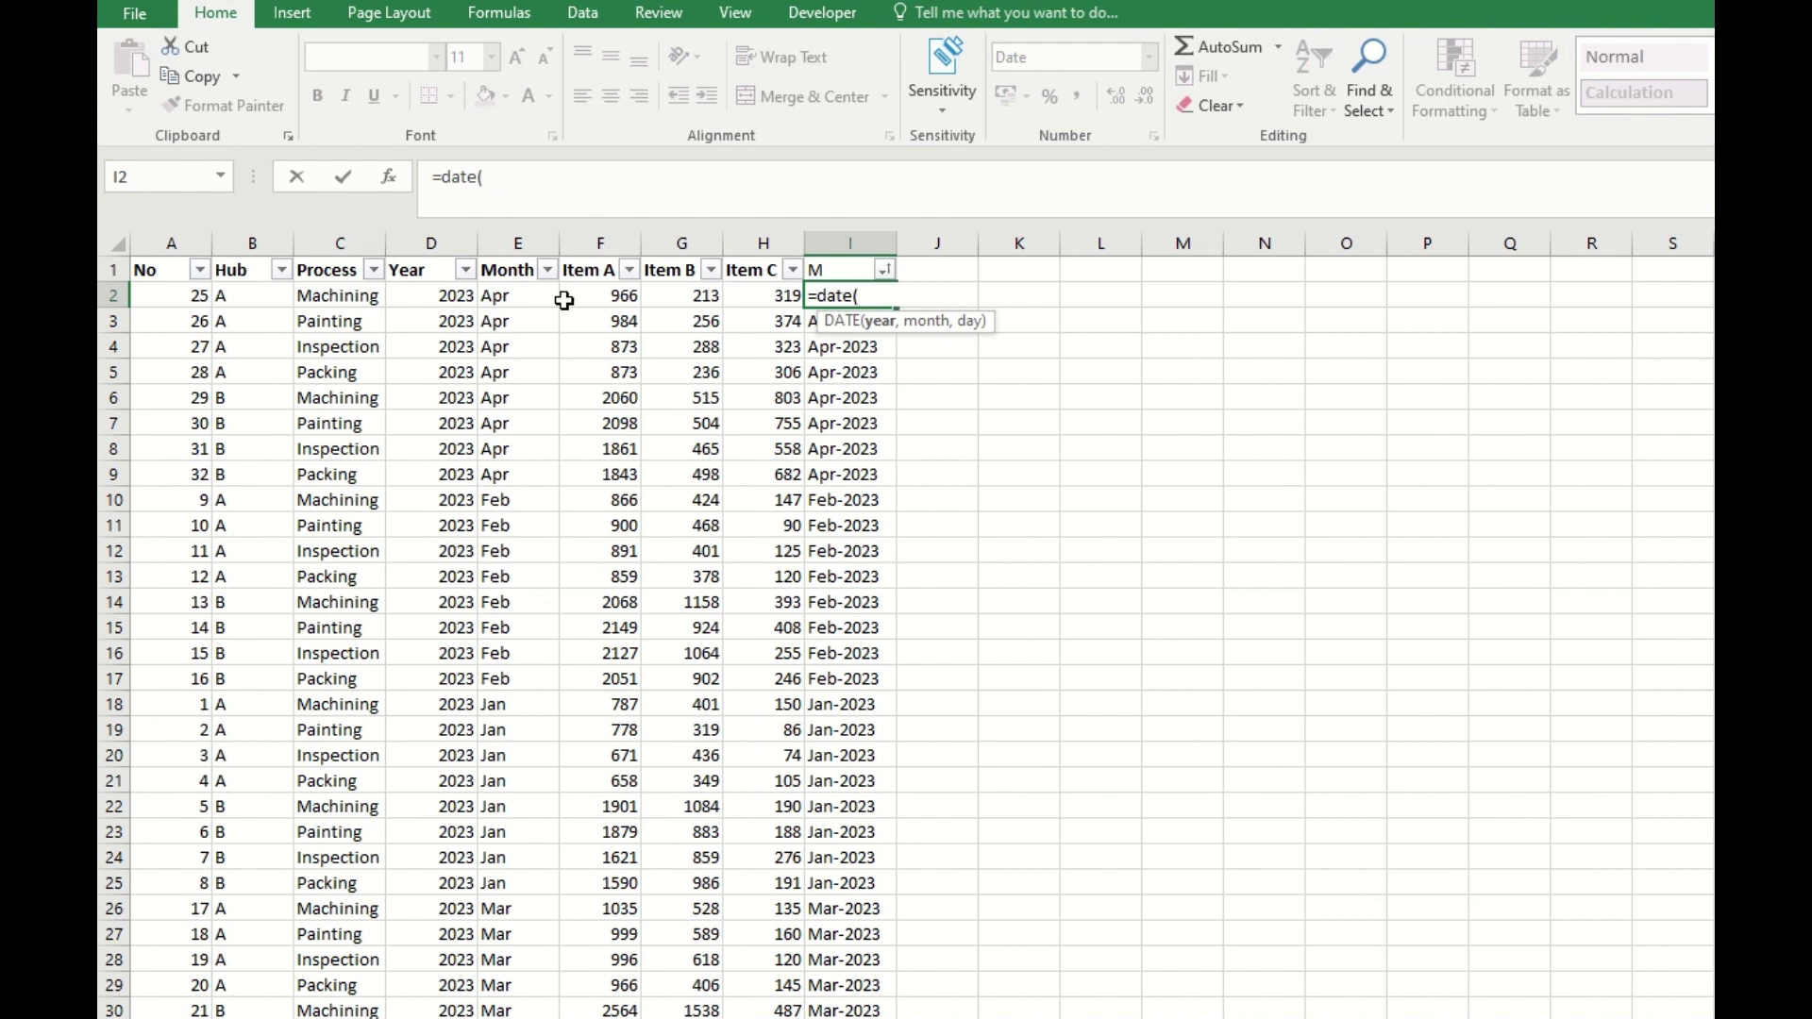
pyautogui.click(434, 300)
pyautogui.write(',')
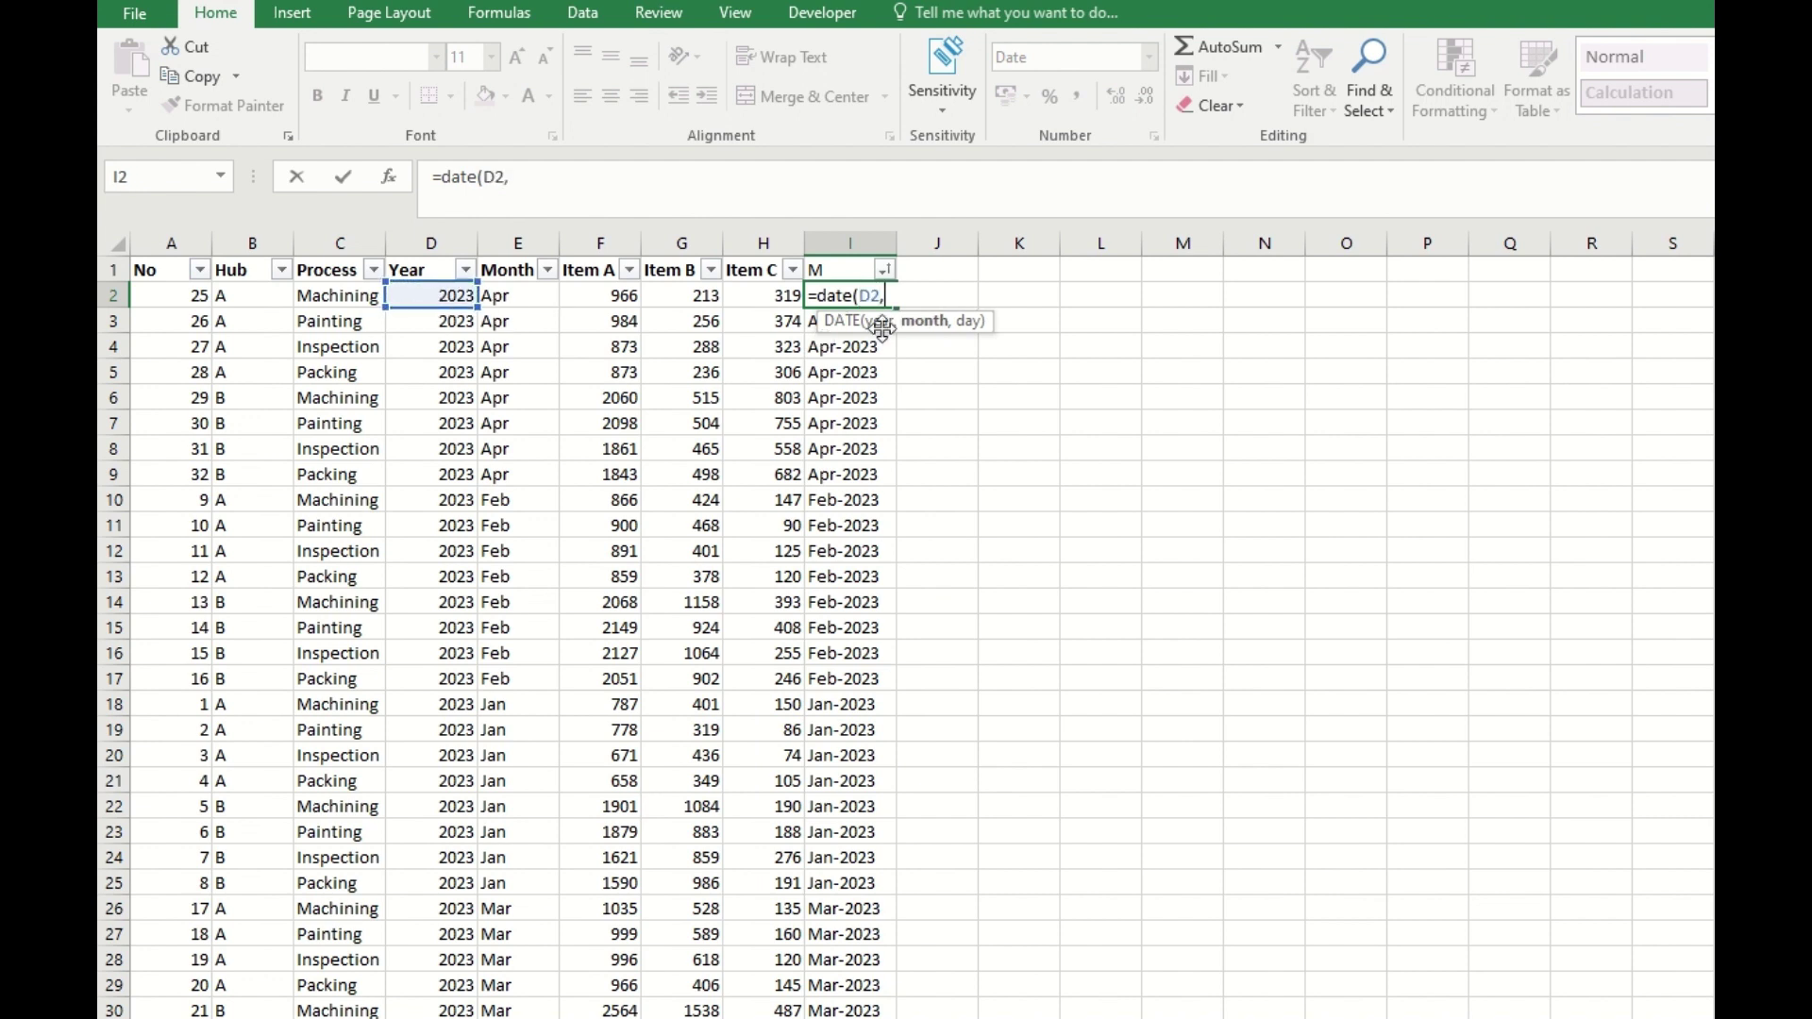
pyautogui.click(518, 295)
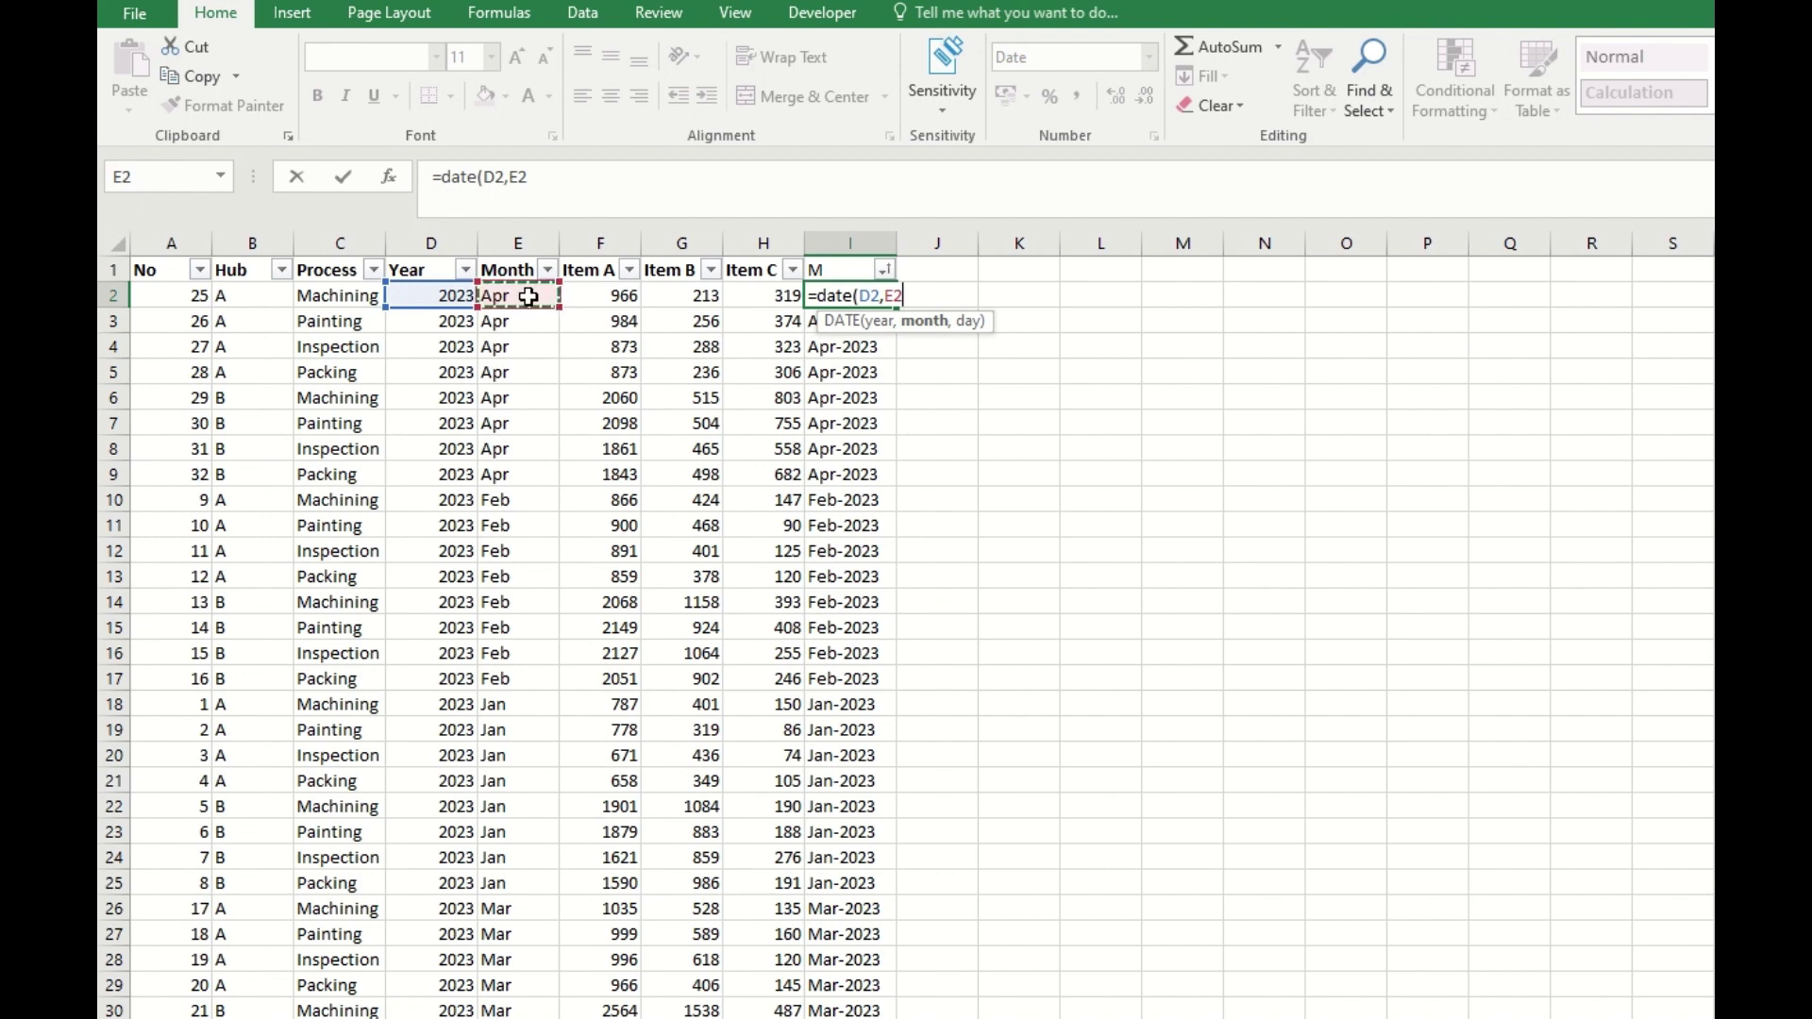
pyautogui.write(',')
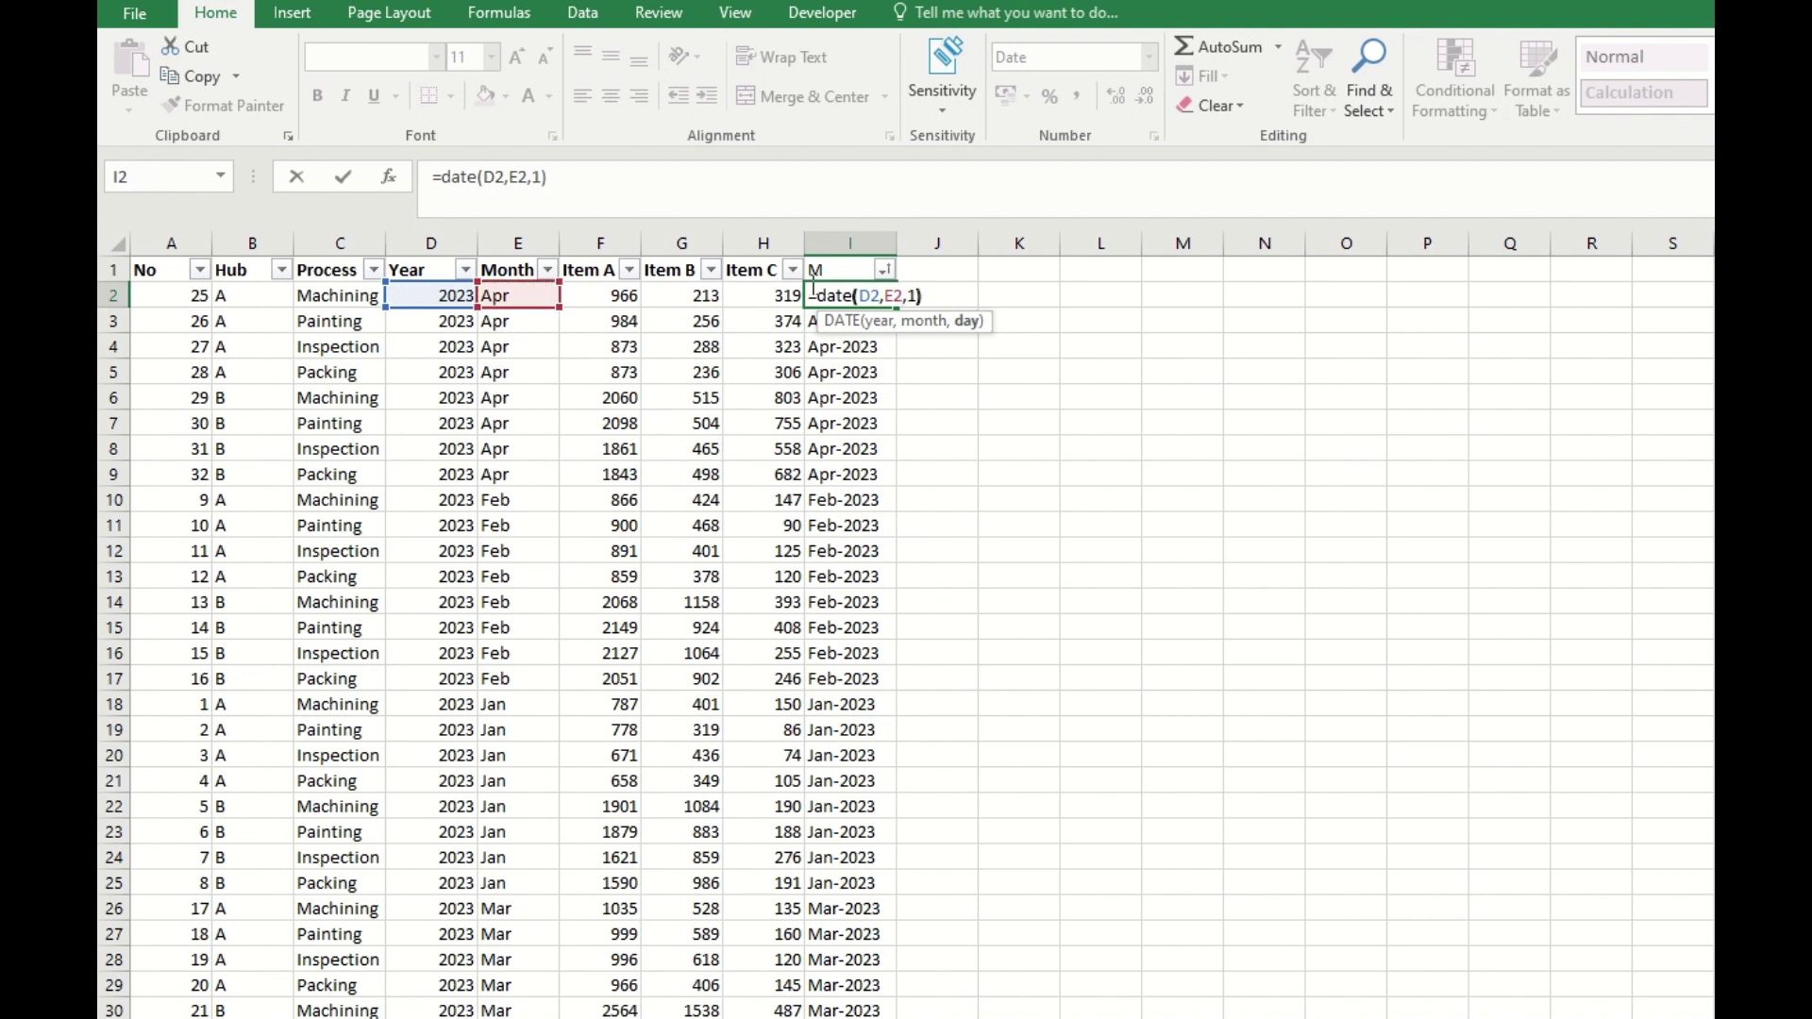
pyautogui.write('1)')
pyautogui.press('Return')
# - Set the month argument of the DATE formula in I2 to 4, fill it down column M, and check the filled cells
pyautogui.click(869, 295)
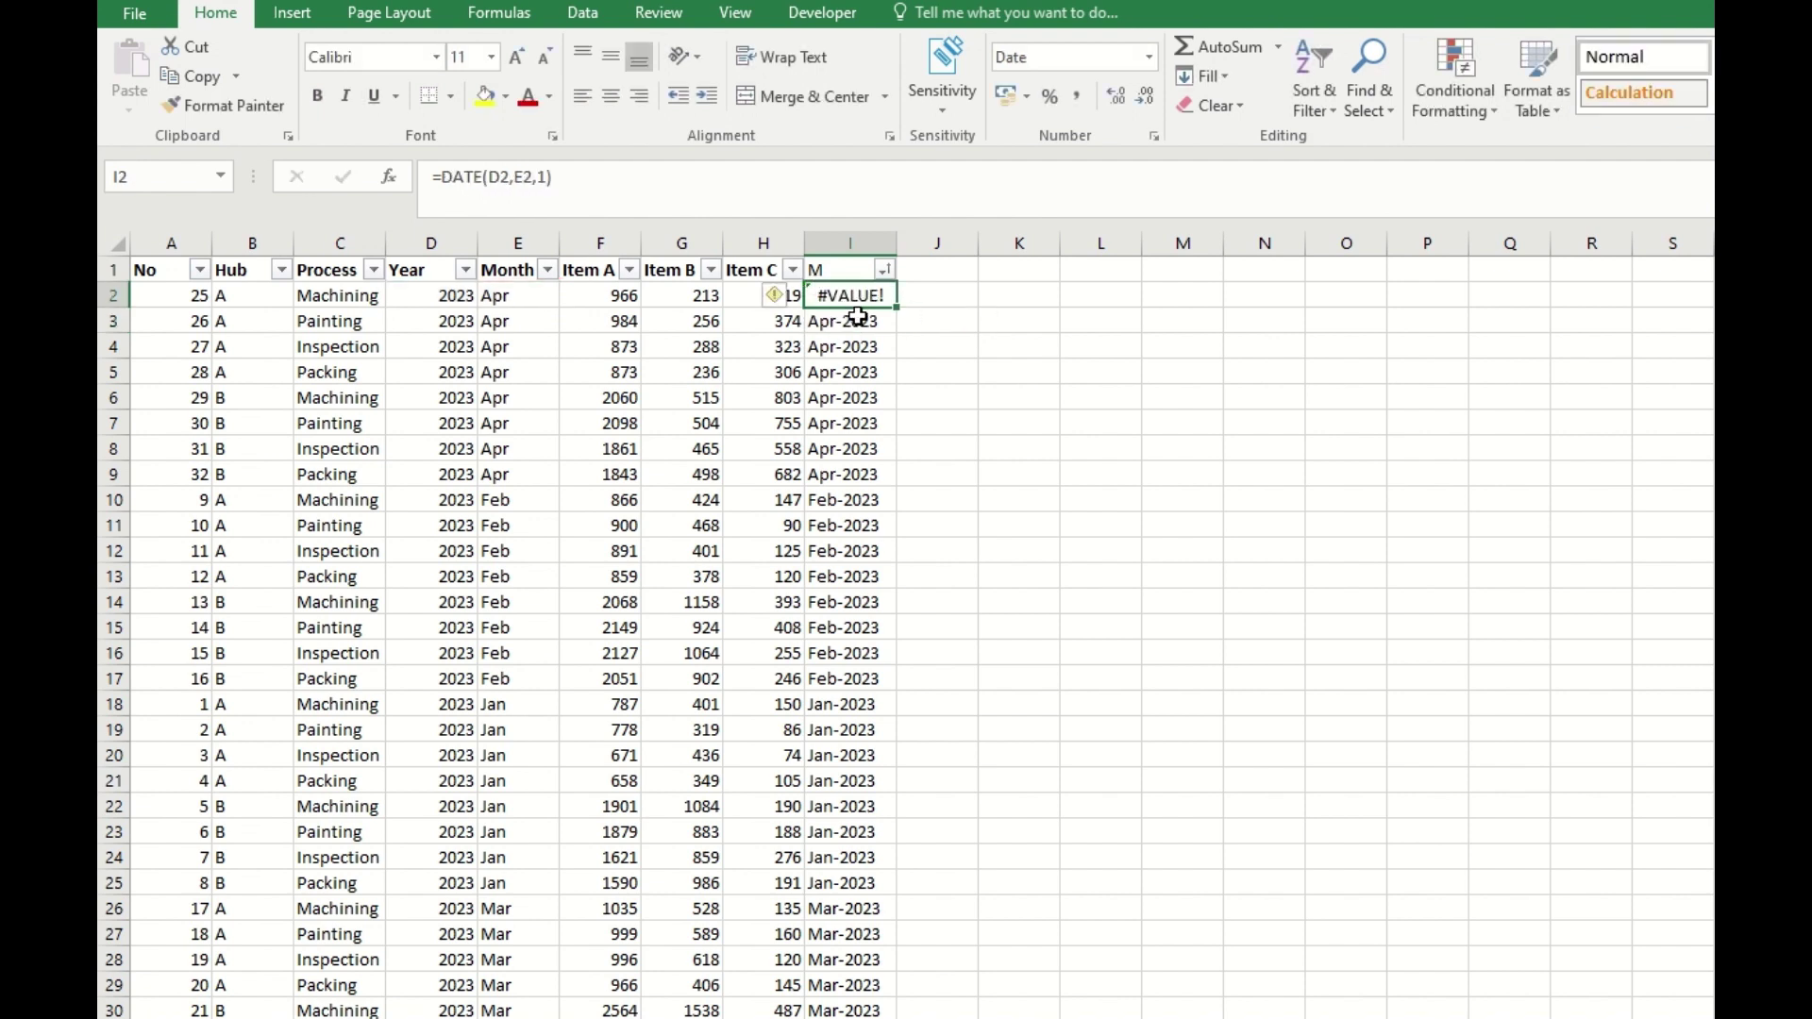
pyautogui.doubleClick(526, 177)
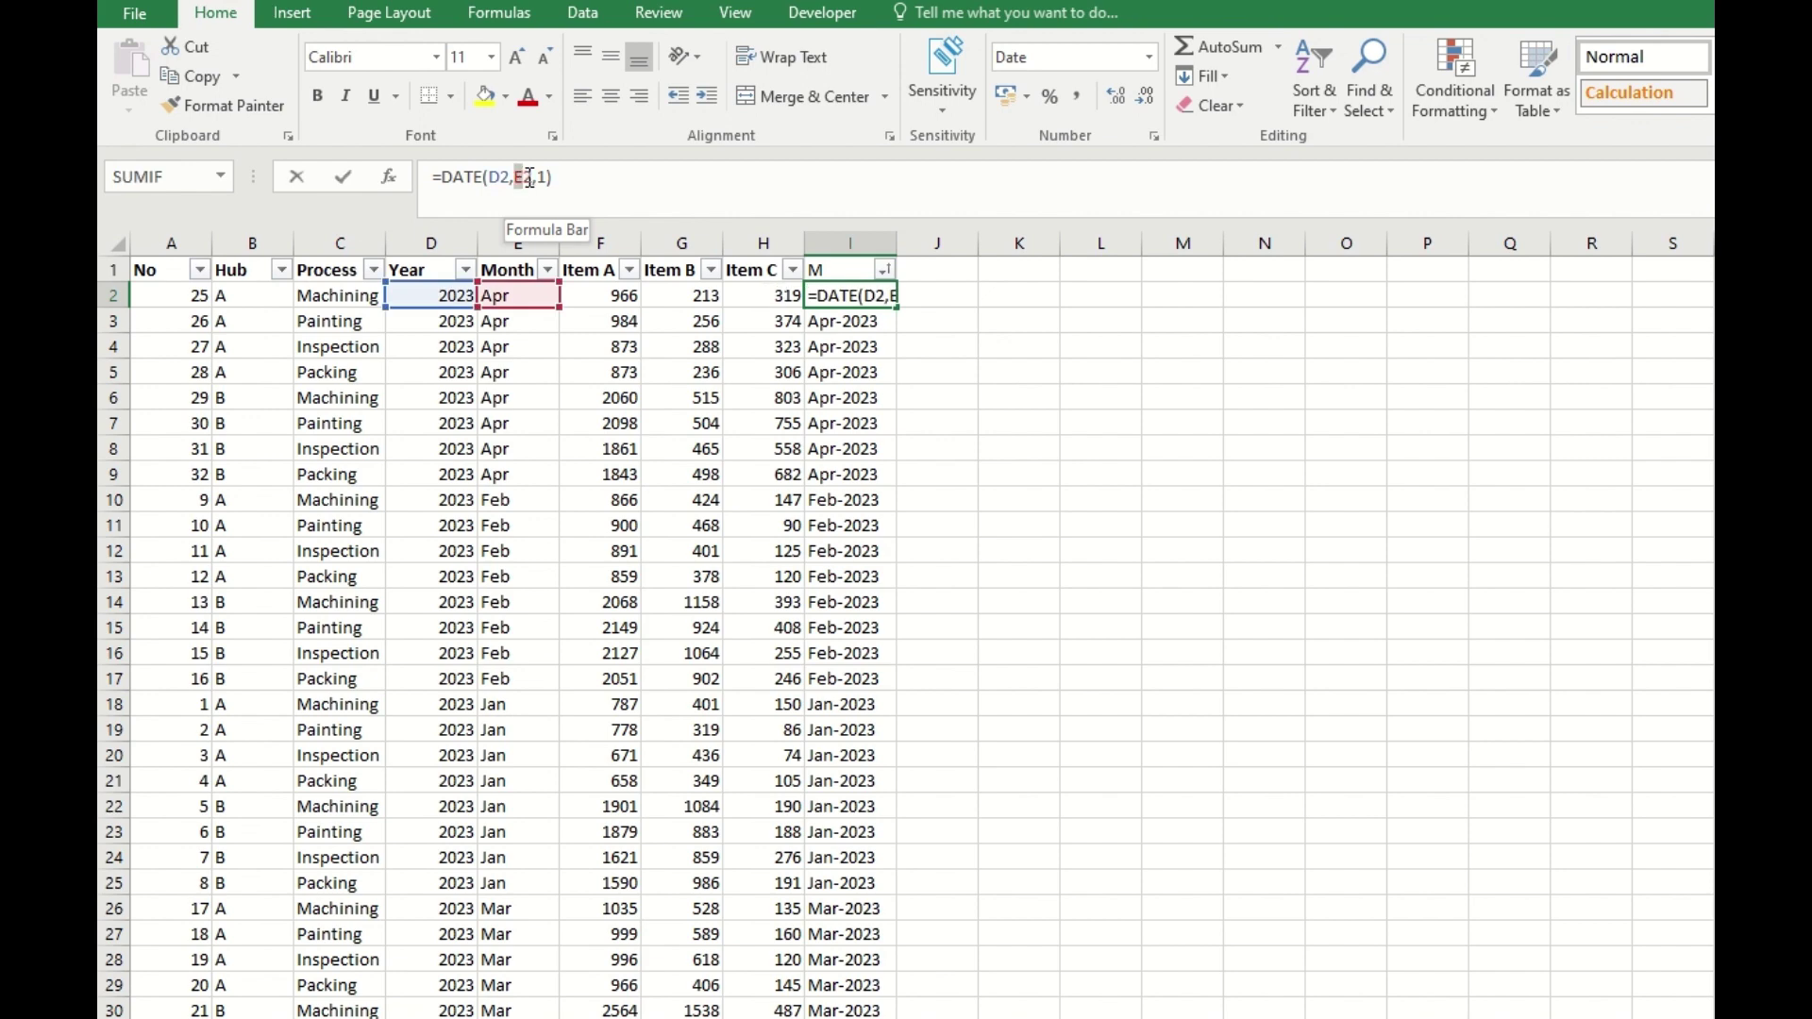
pyautogui.press('Return')
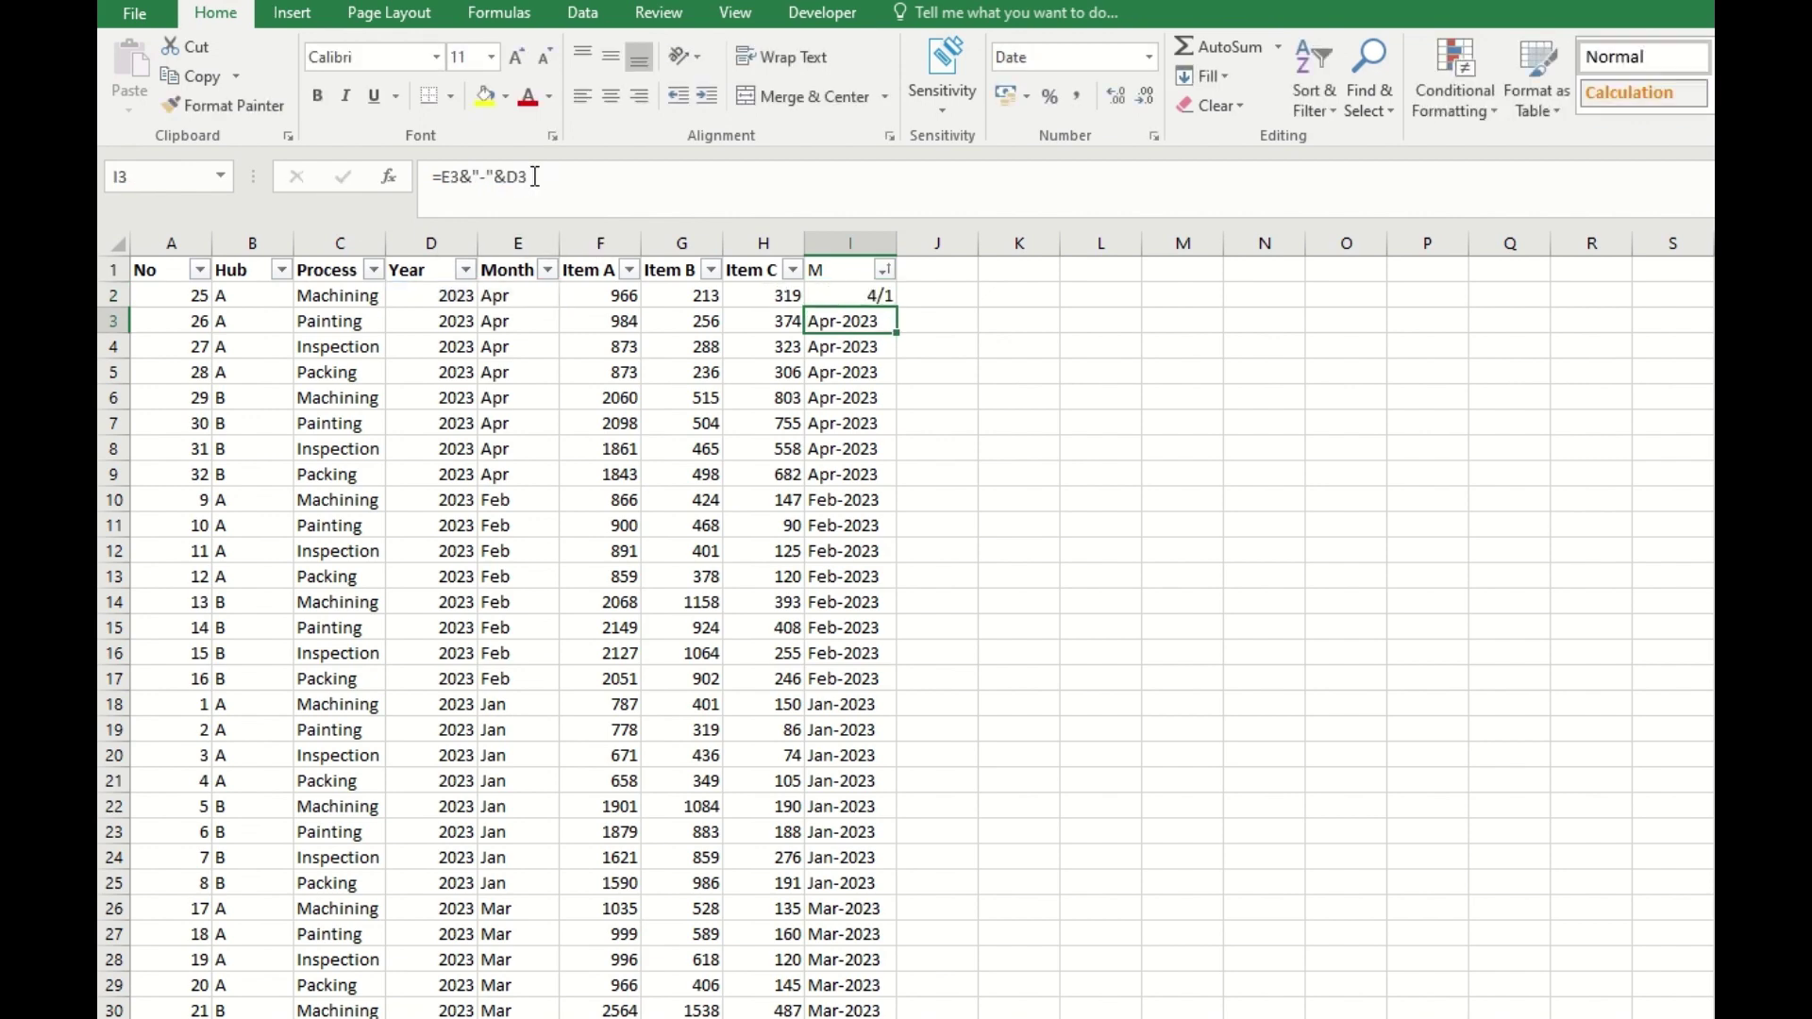
pyautogui.click(888, 300)
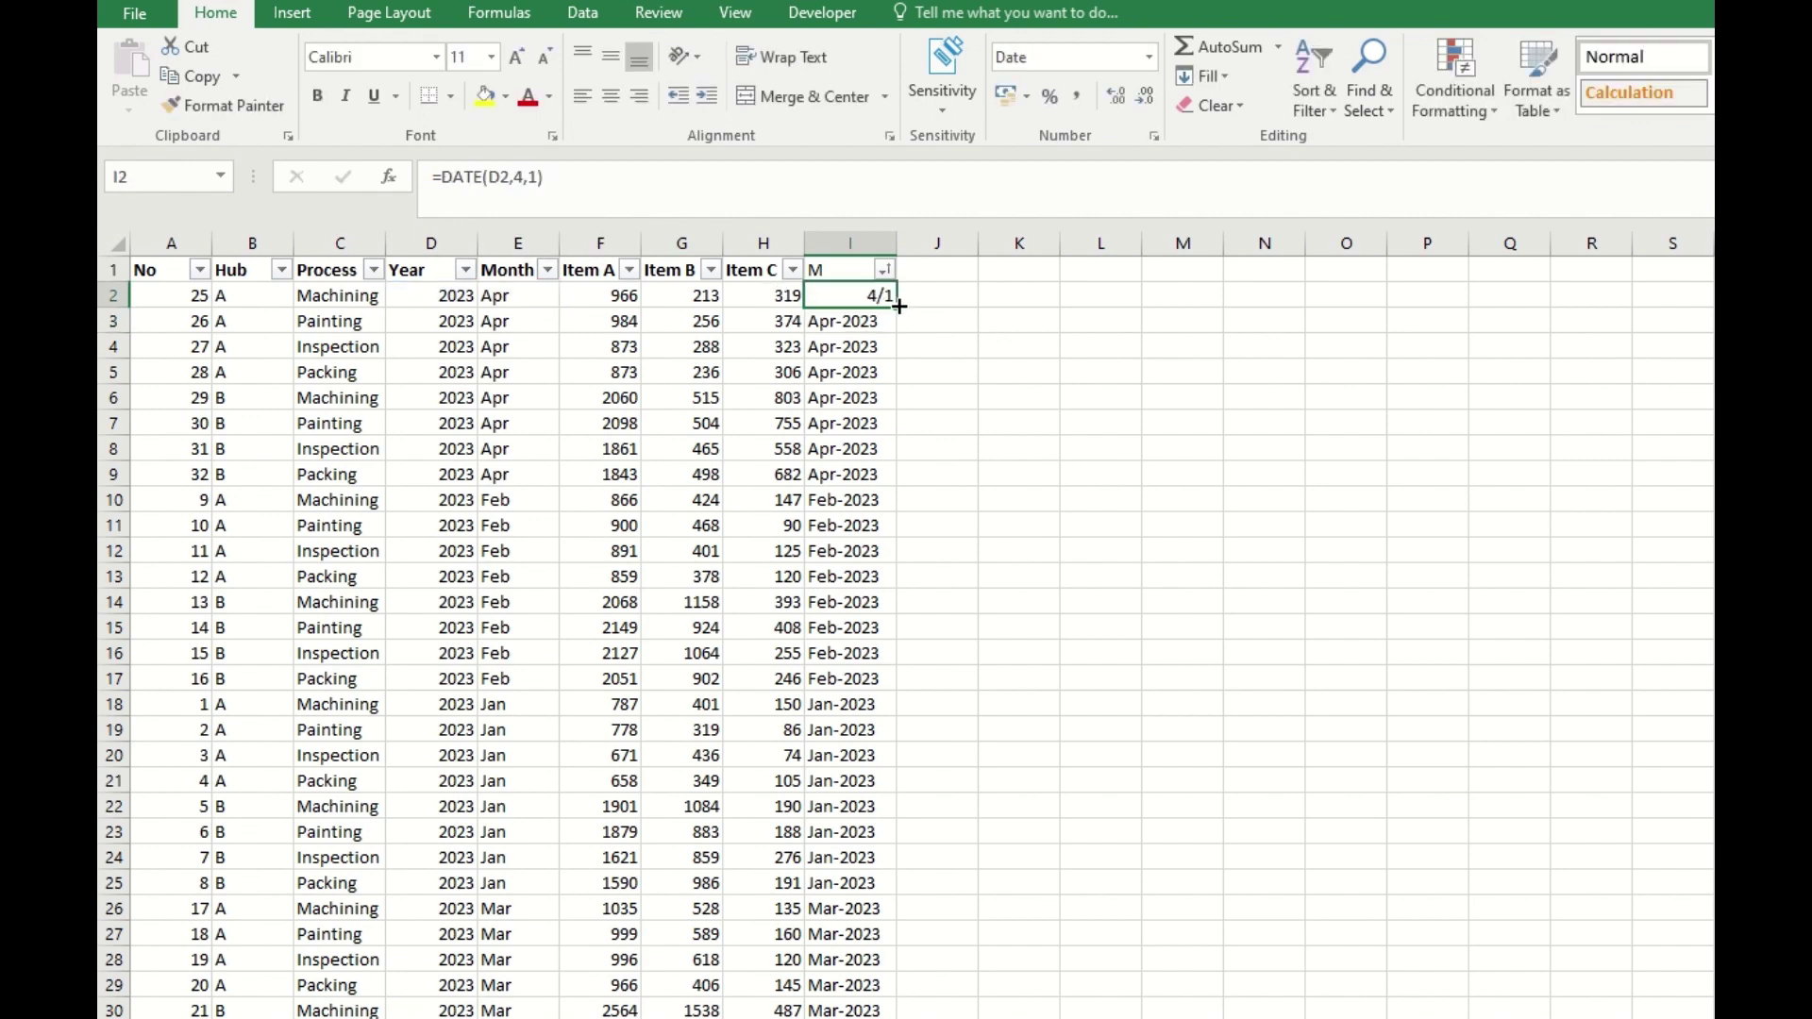
pyautogui.doubleClick(898, 306)
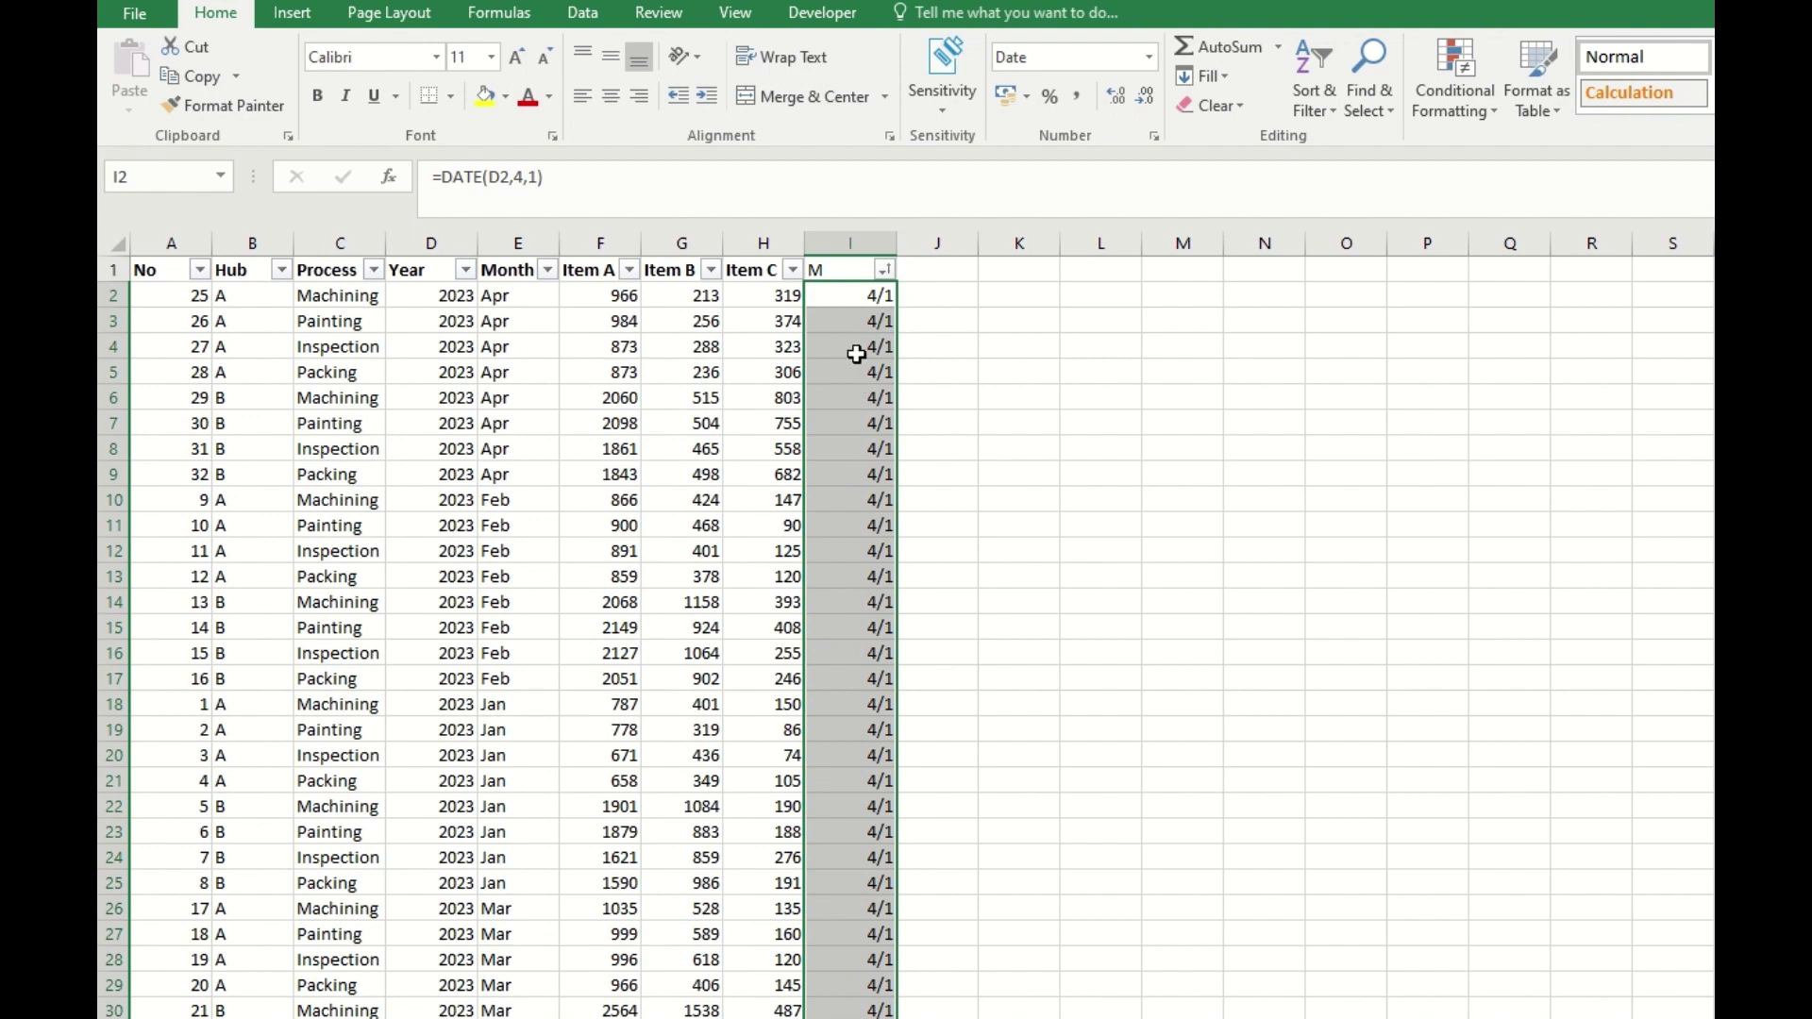
pyautogui.click(846, 626)
pyautogui.click(526, 548)
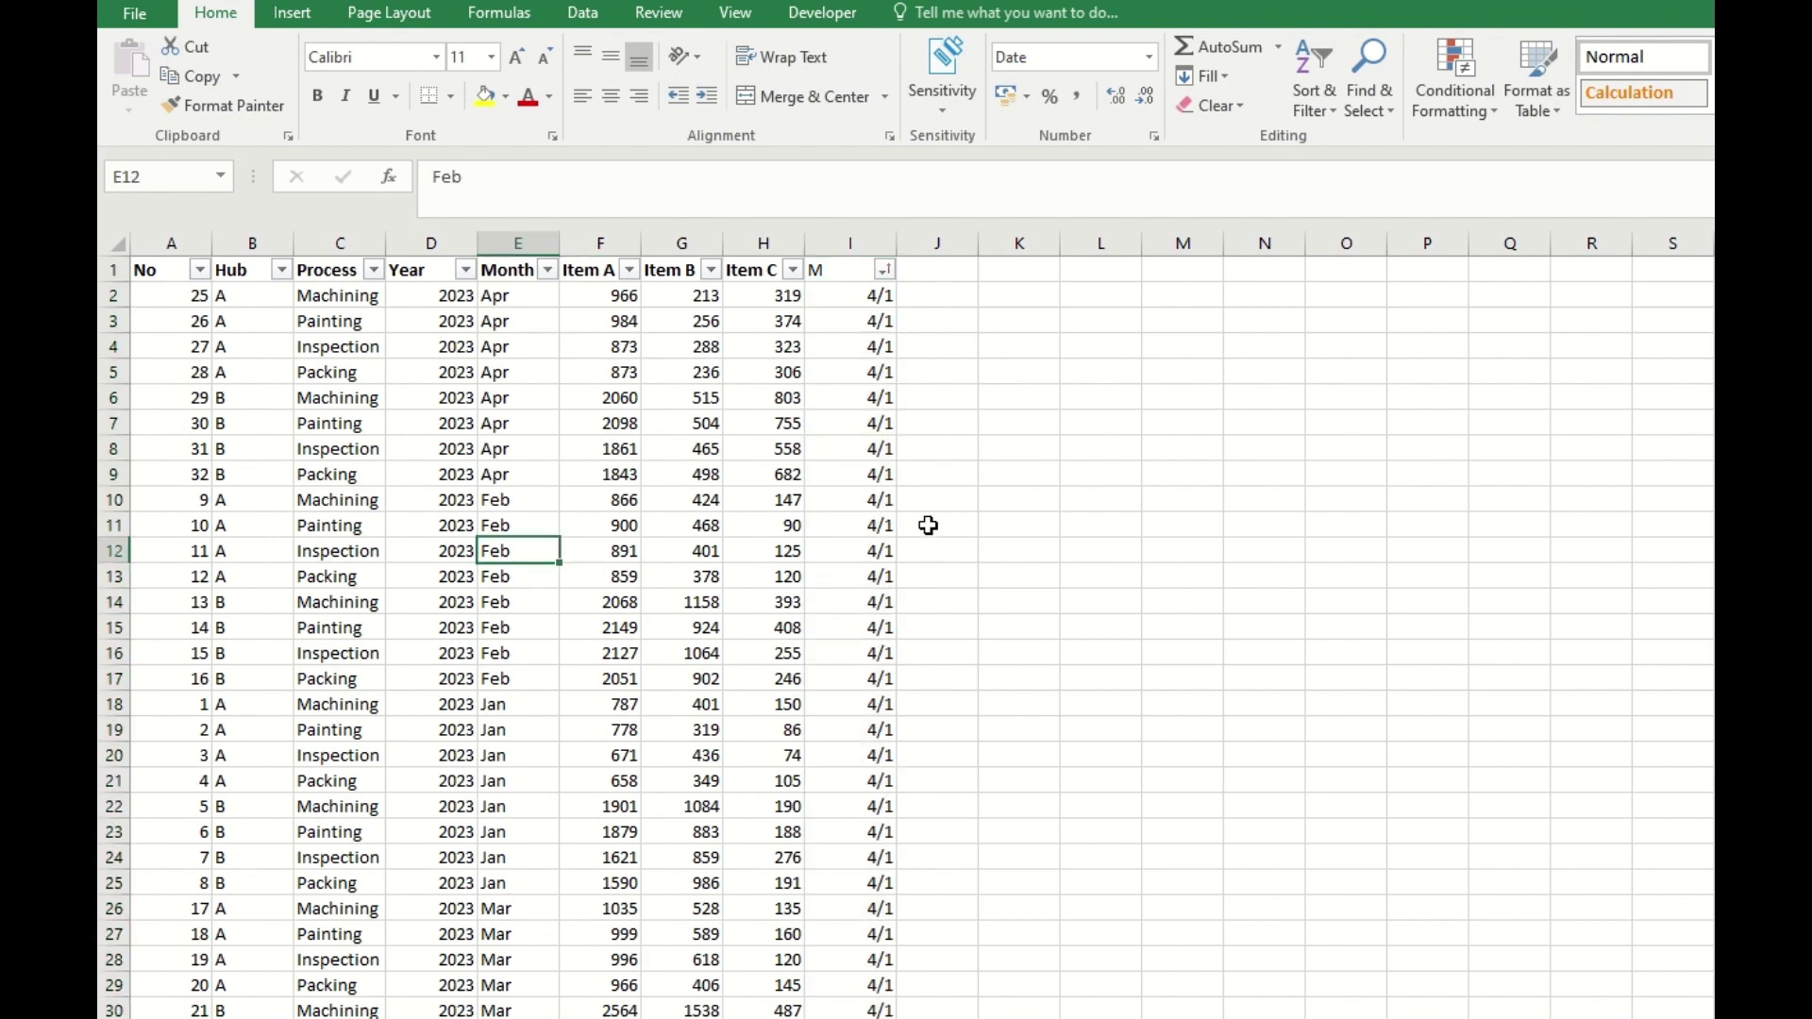
pyautogui.click(870, 503)
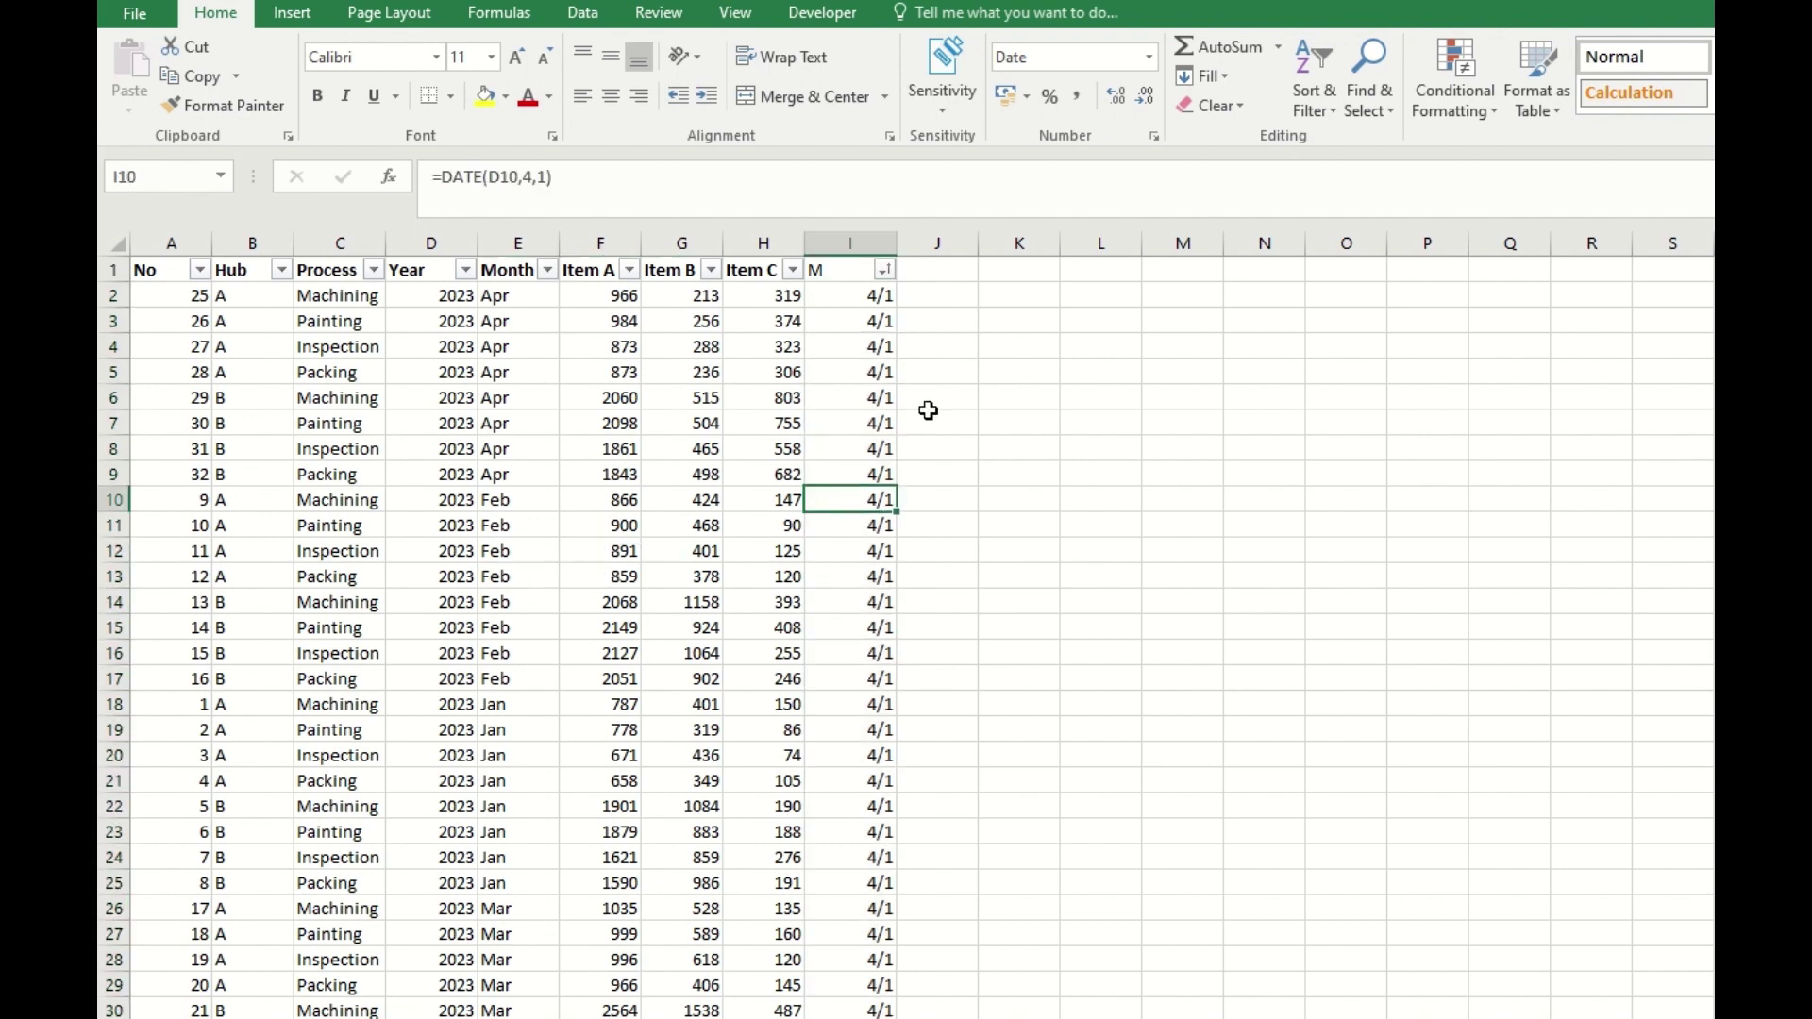
pyautogui.click(843, 294)
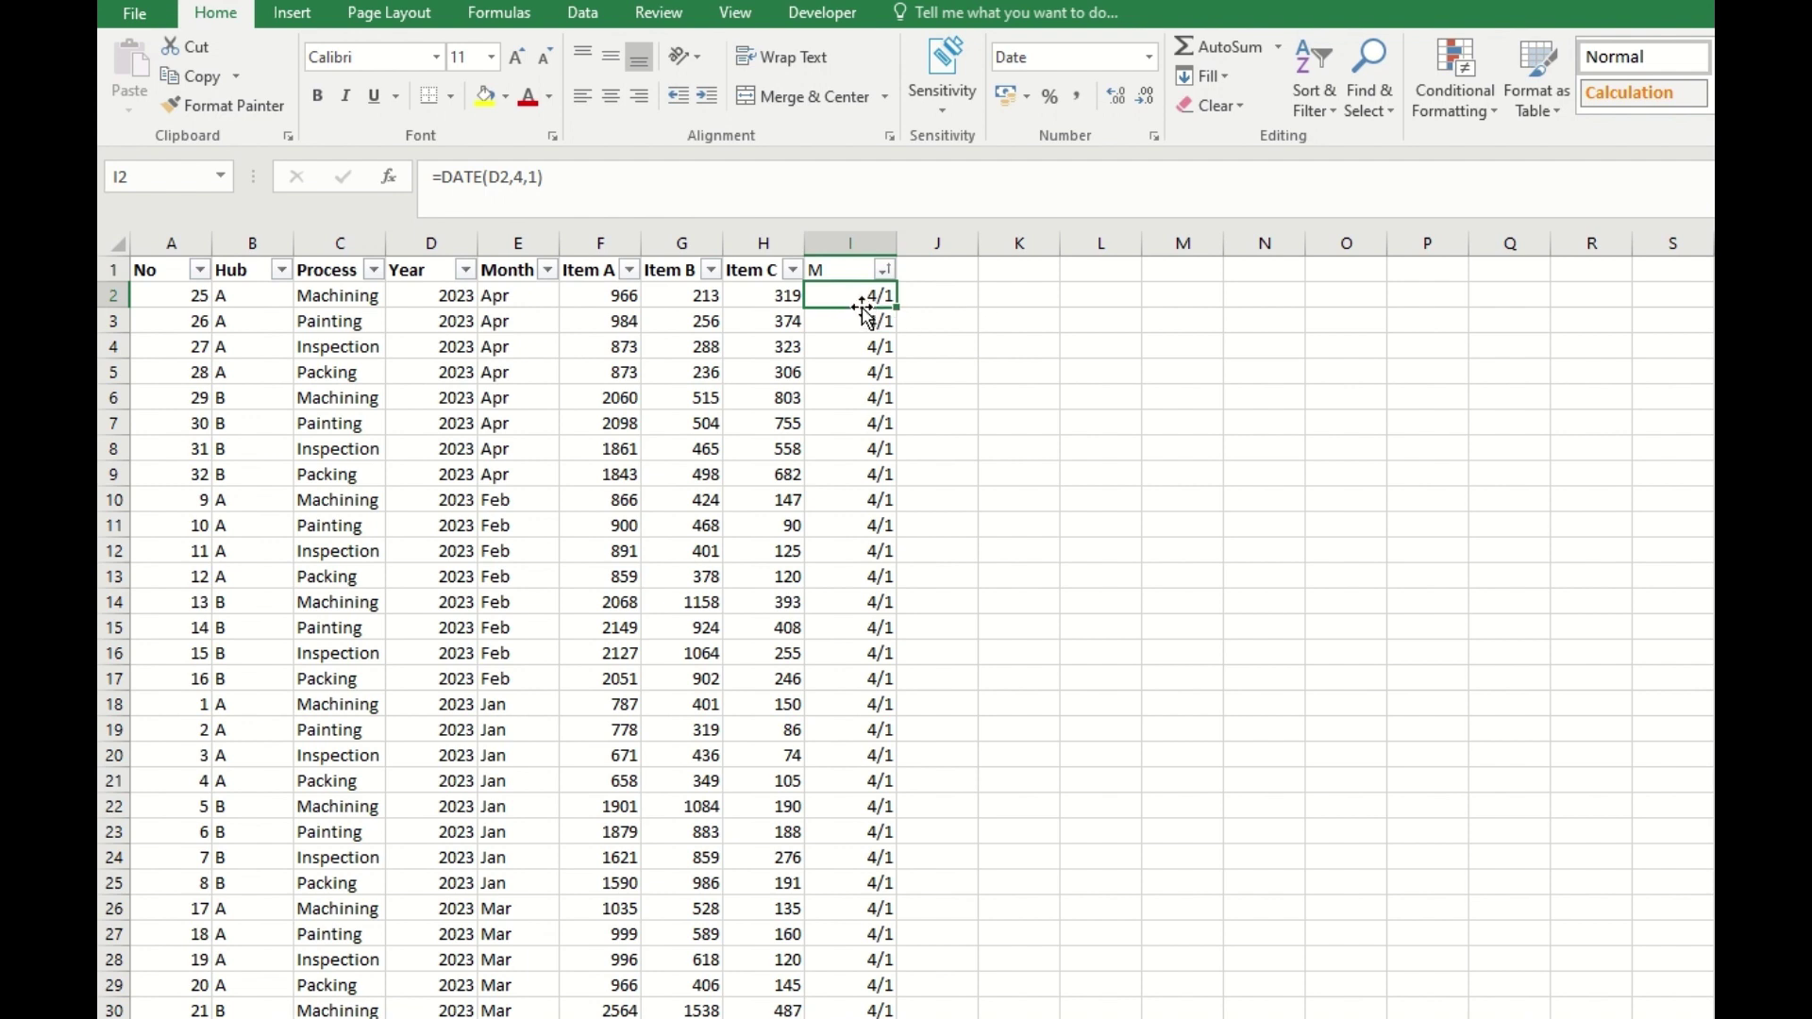
# - List Jan to Dec with numbers 1 to 12 in L2:M13 and enter a nested IF in I2 returning "1" to "5" for Jan to May
pyautogui.click(1092, 326)
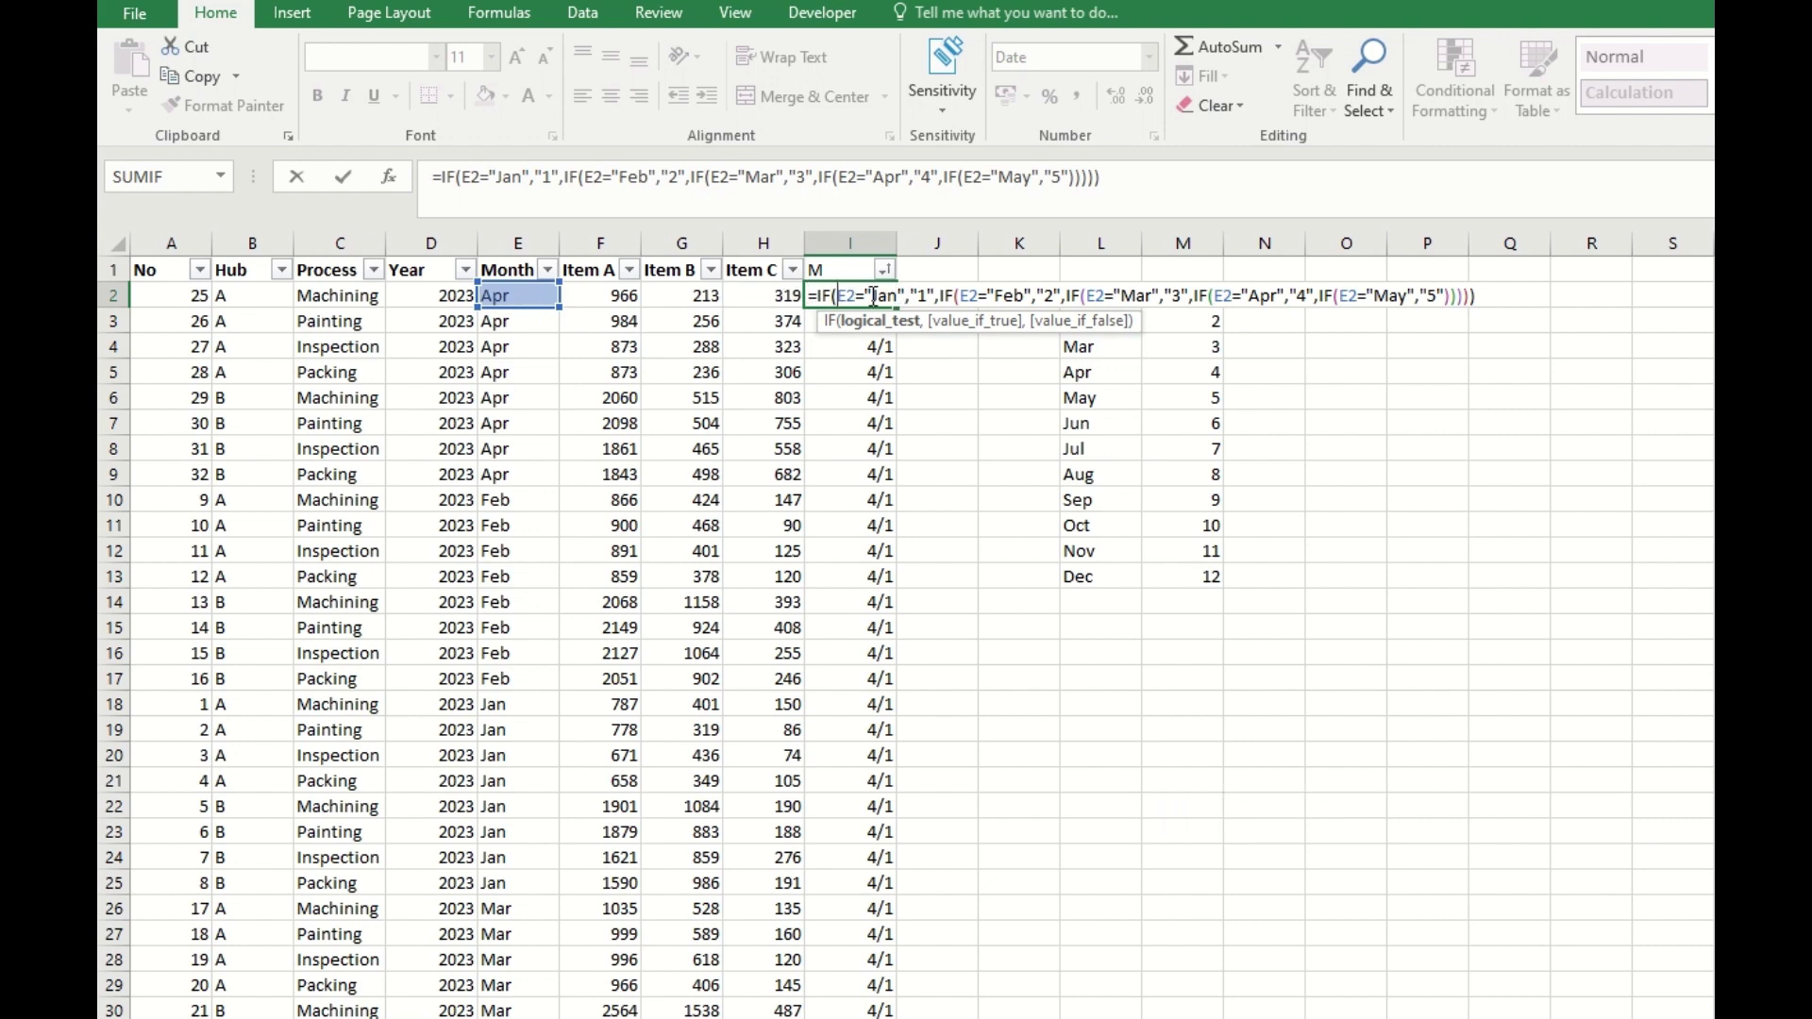
pyautogui.click(923, 295)
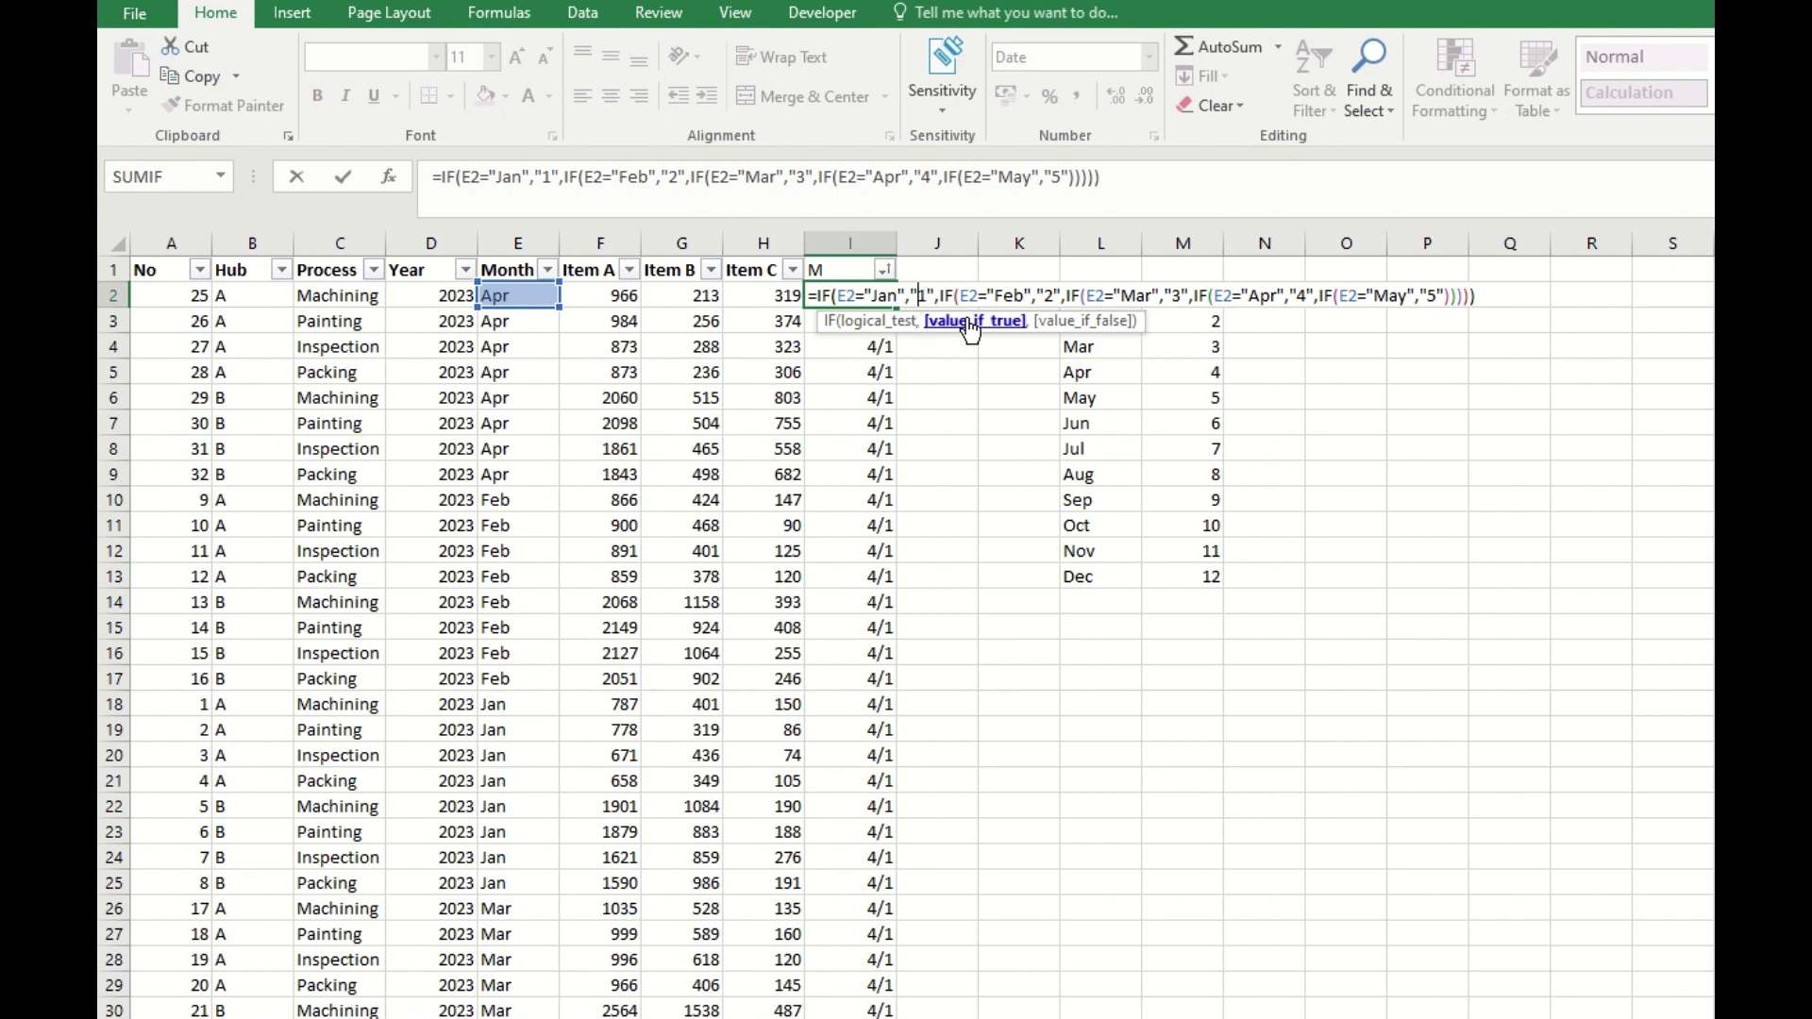
pyautogui.click(945, 296)
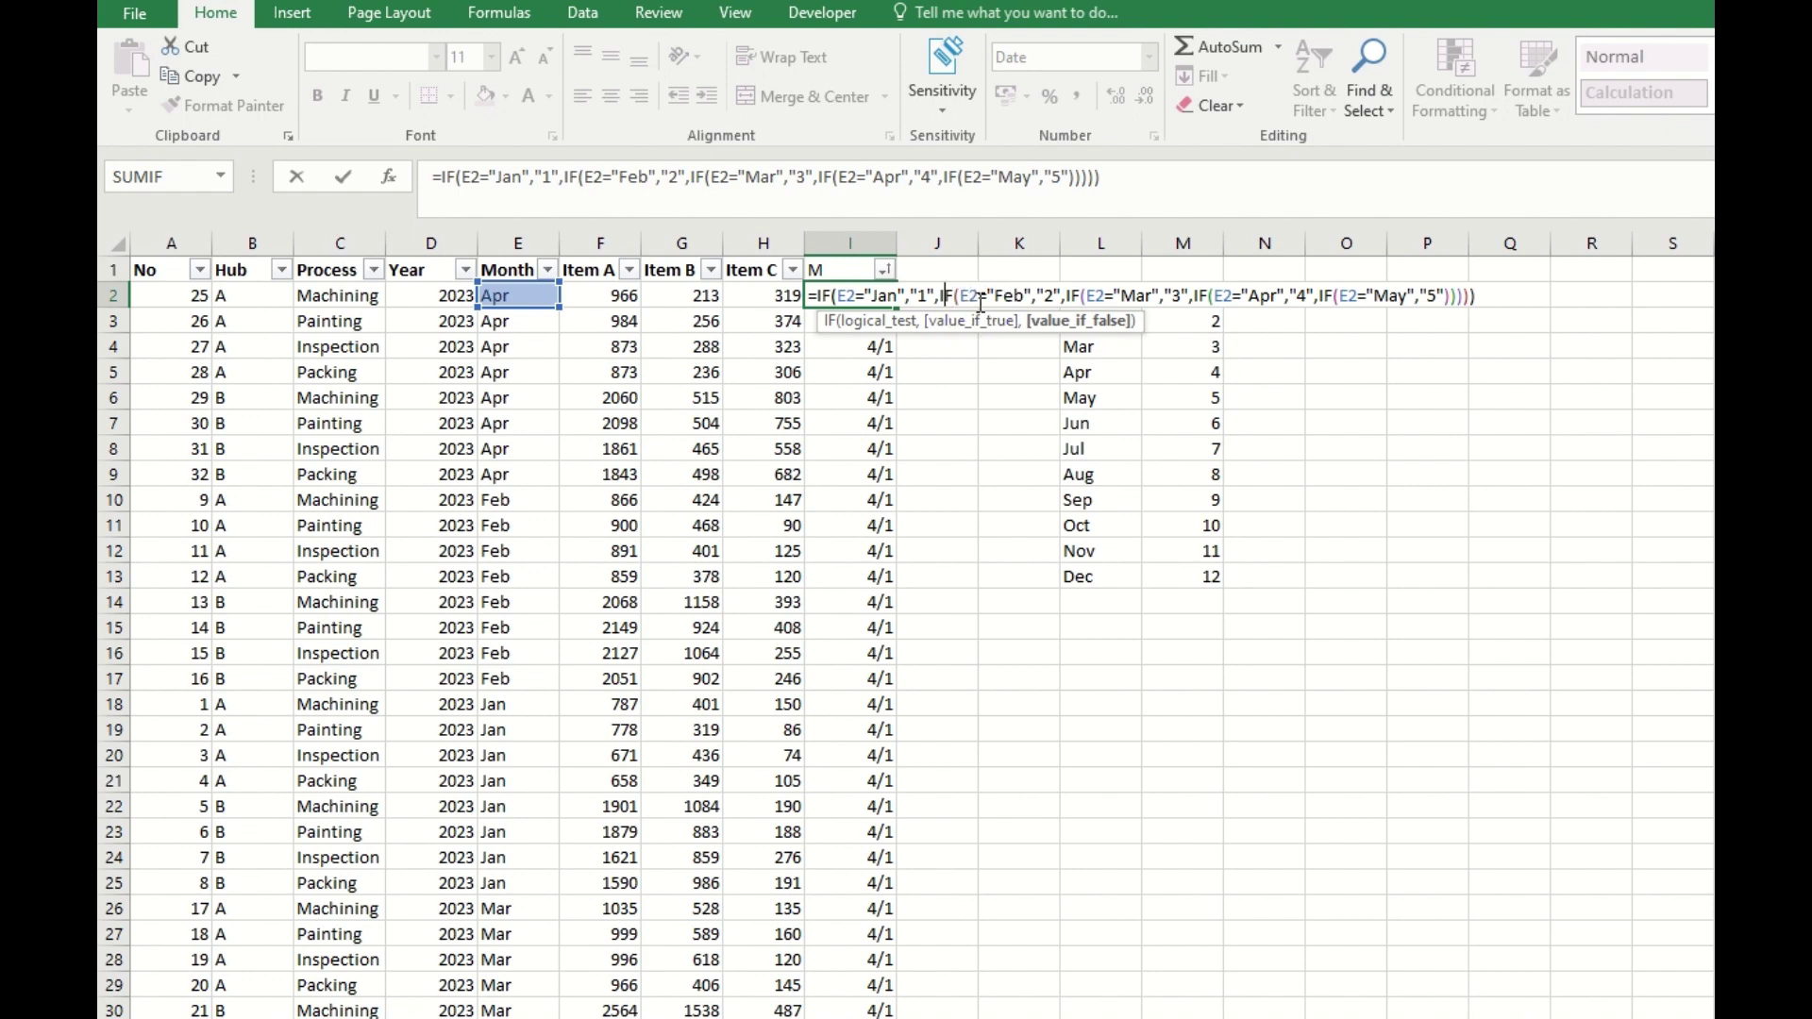
pyautogui.click(973, 296)
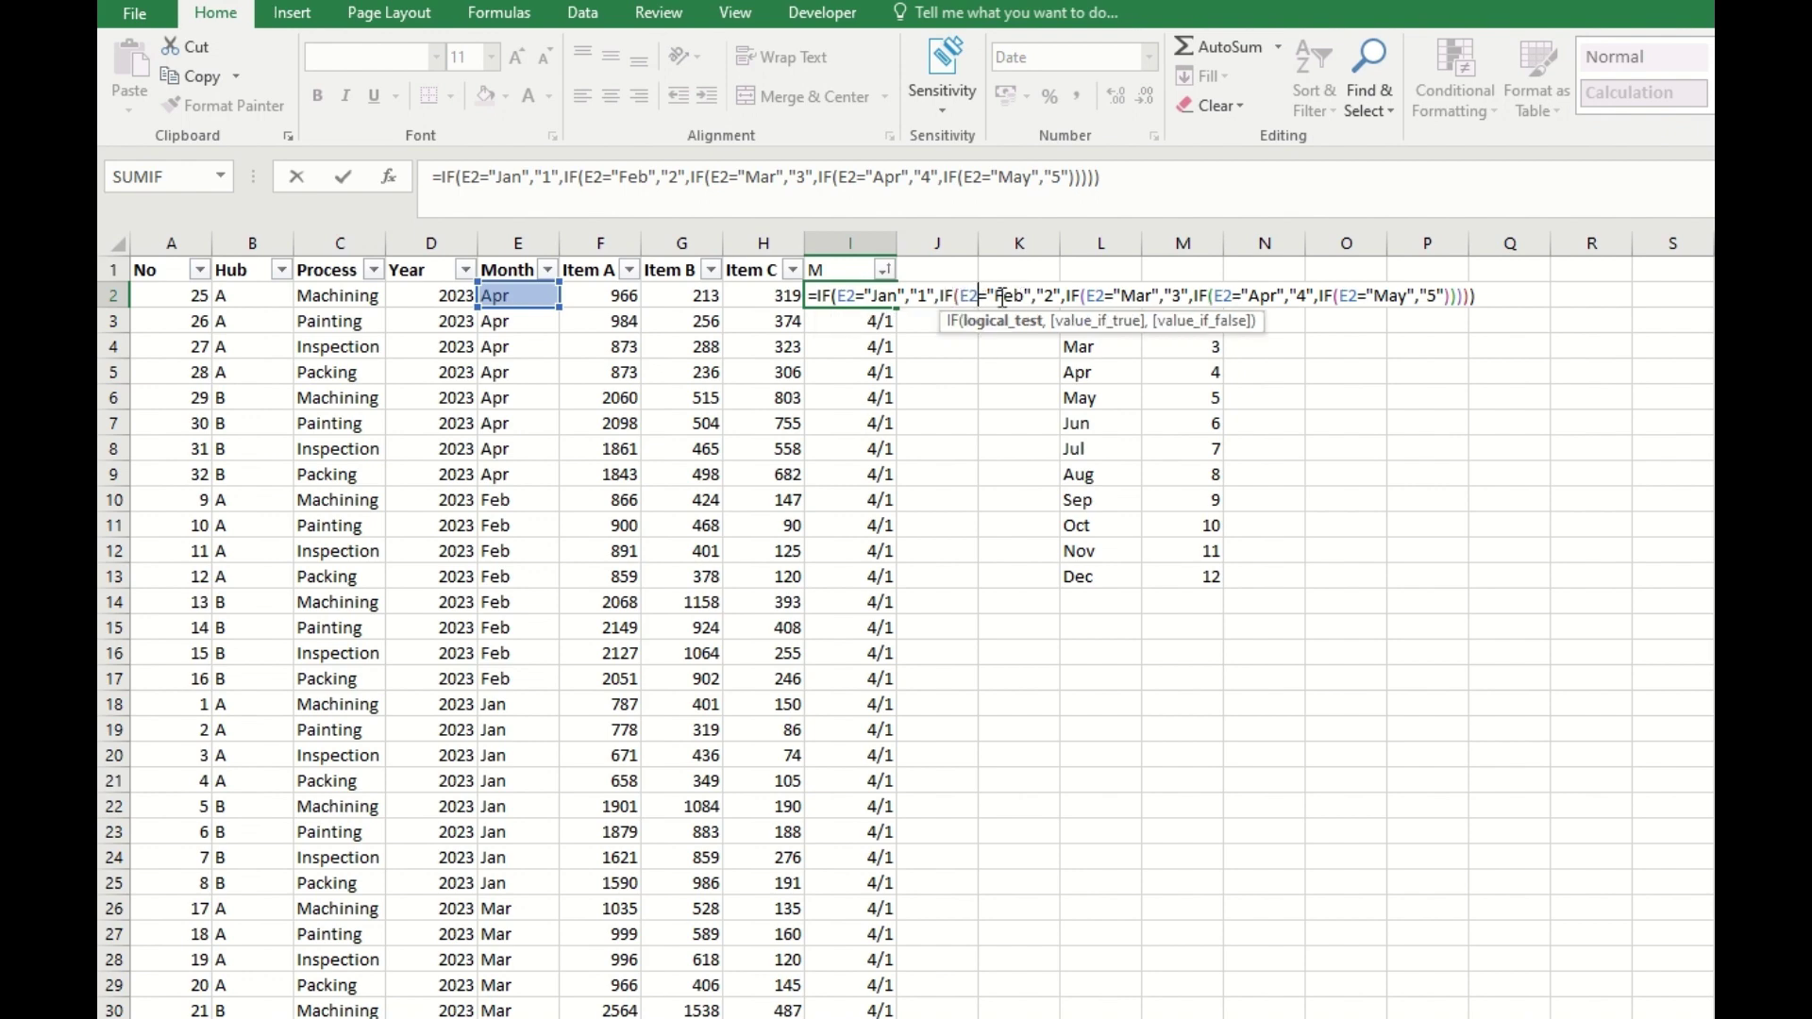
pyautogui.click(1051, 295)
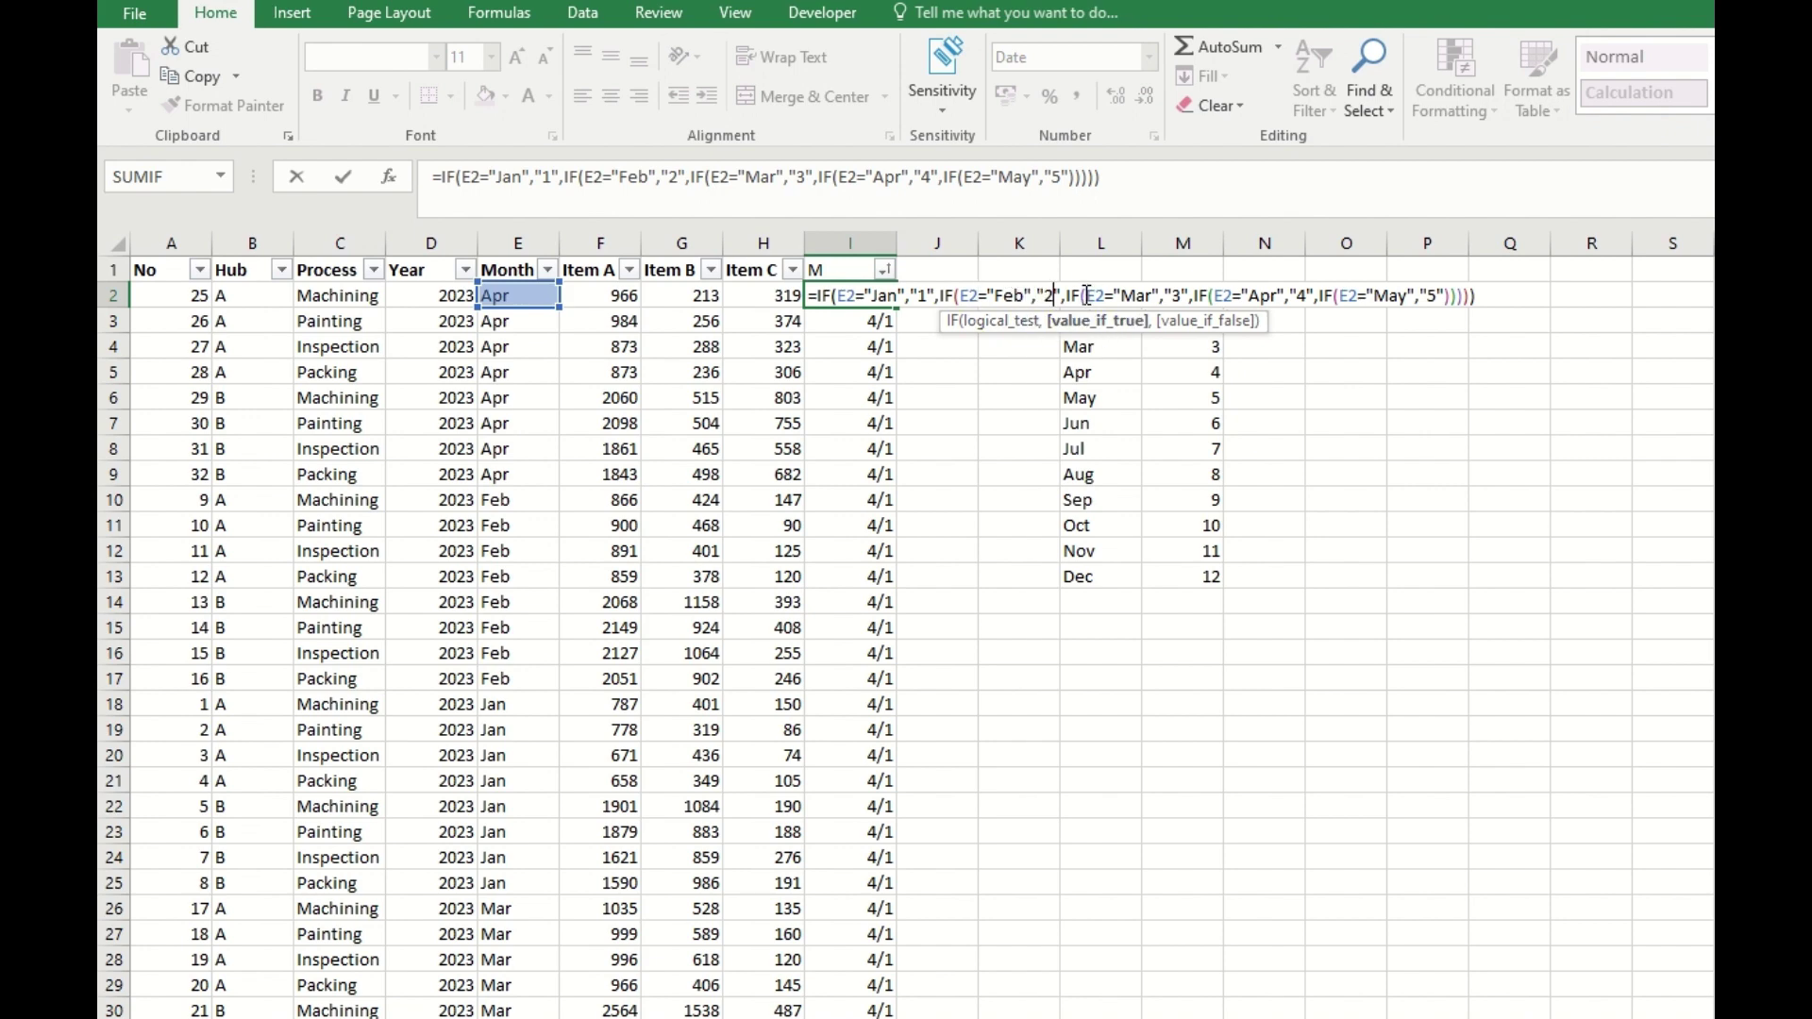
pyautogui.click(1080, 295)
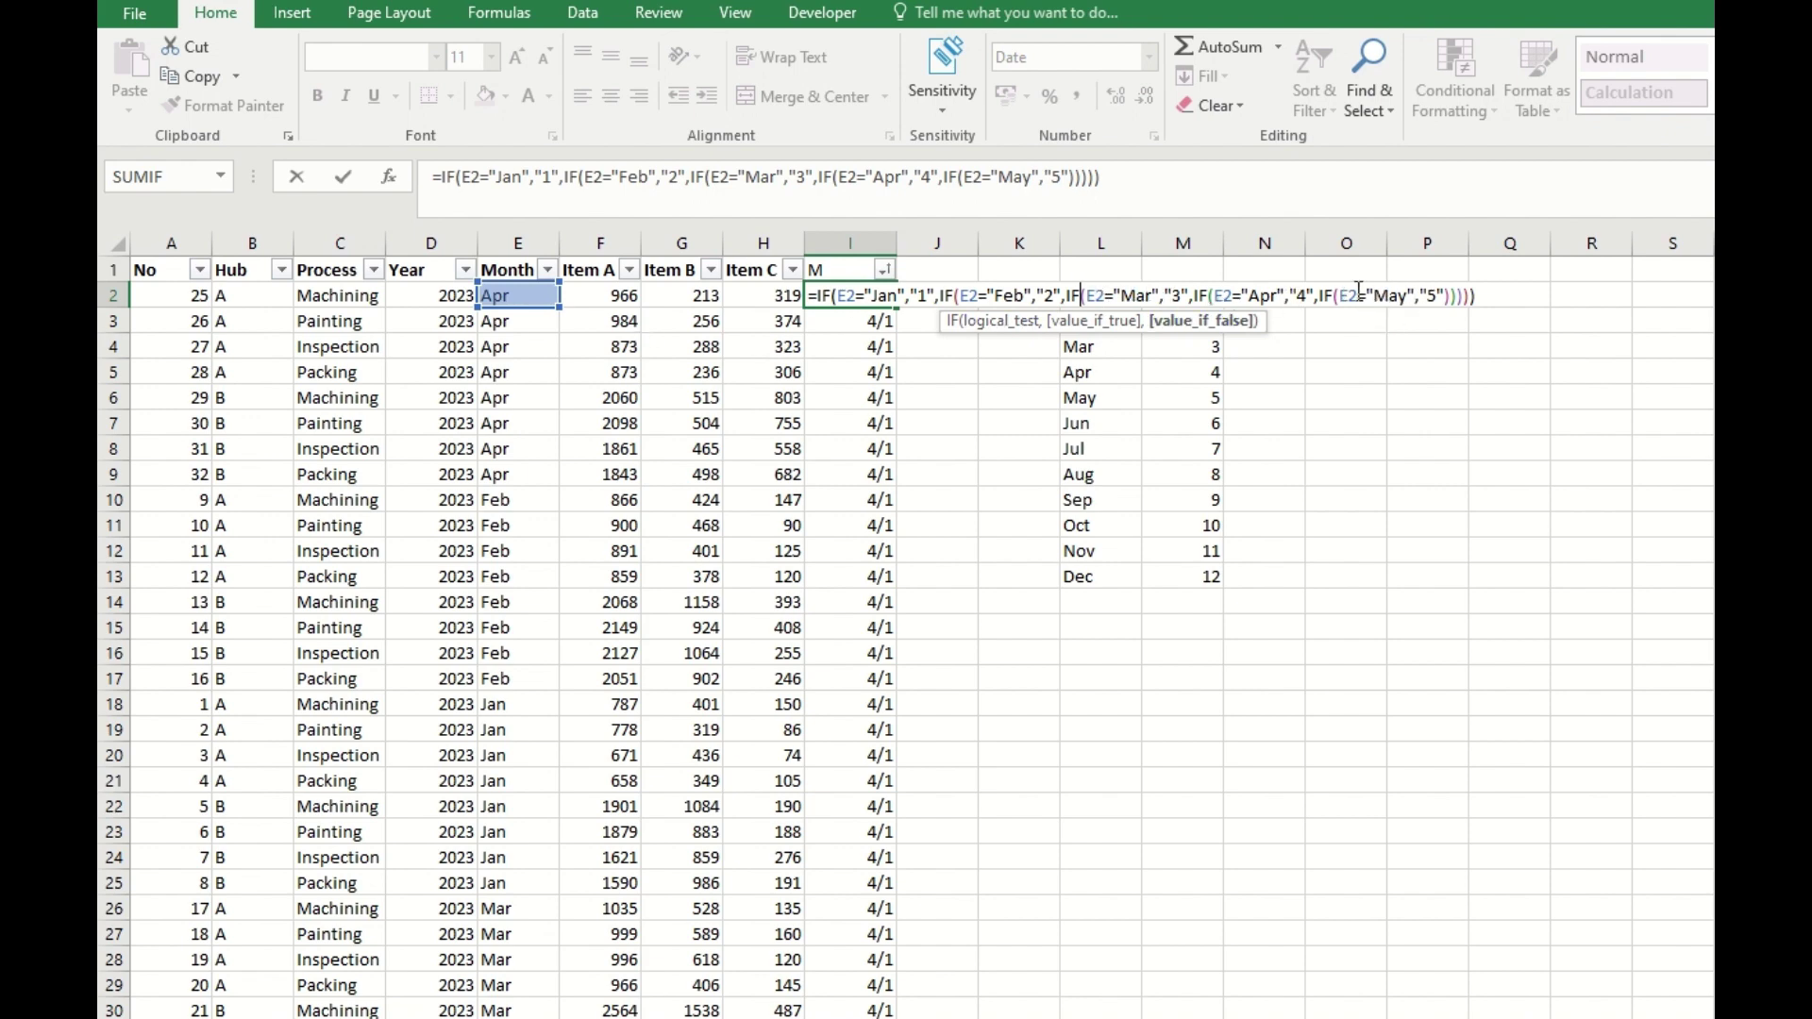
pyautogui.press('Return')
# - Fill the nested IF month-number formula from I2 down to all data rows
pyautogui.click(873, 295)
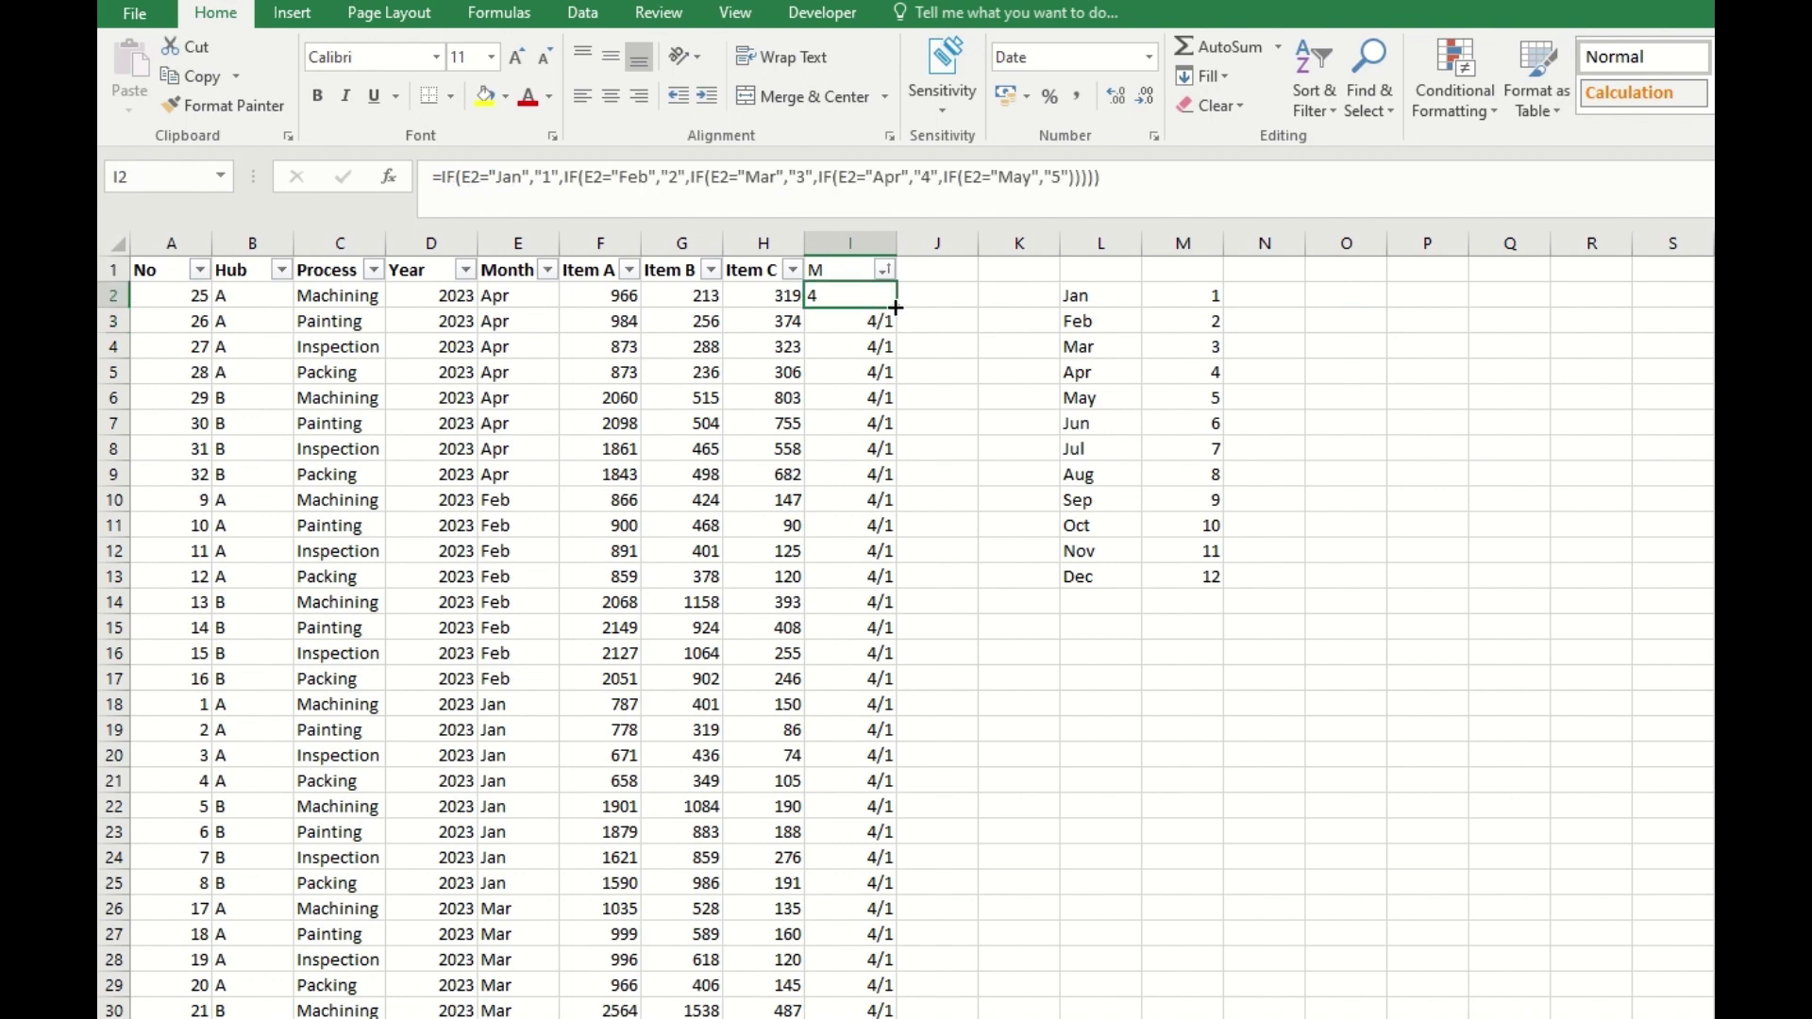
pyautogui.doubleClick(895, 307)
# - Enter =DATE(D2,I2,1) in J2 and fill it down column J for all data rows
pyautogui.click(930, 289)
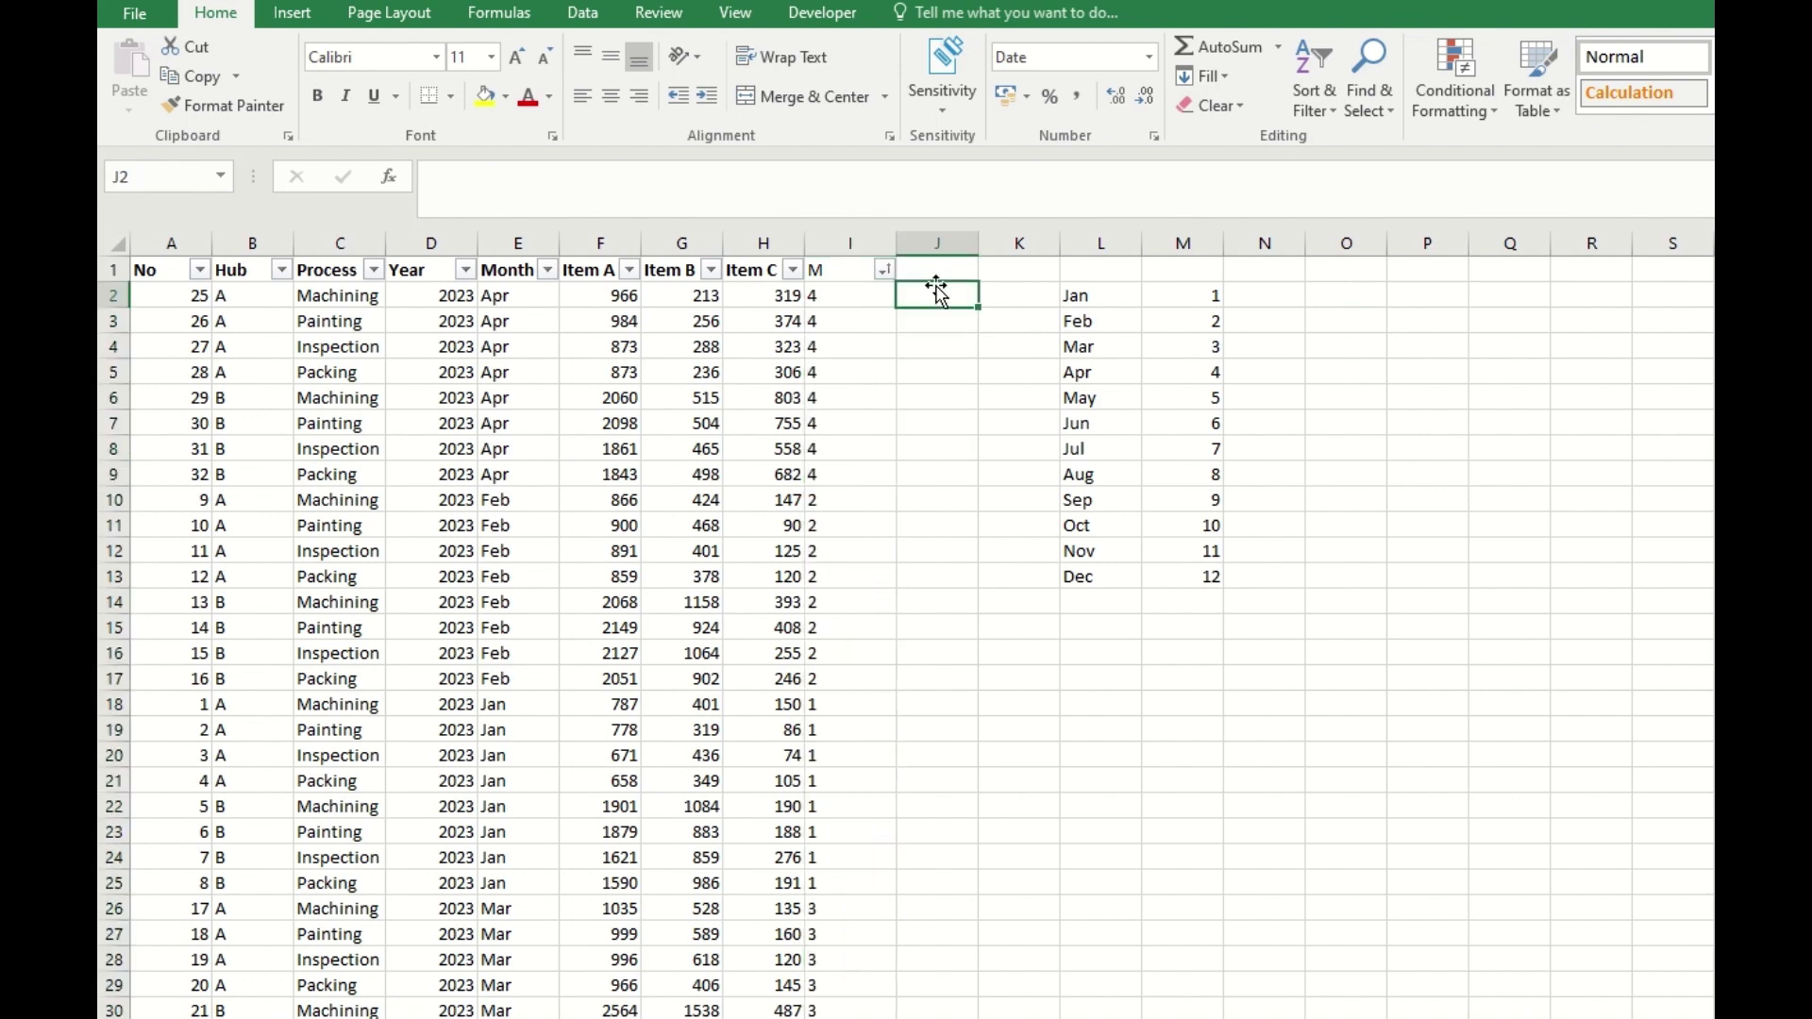
pyautogui.write('=da')
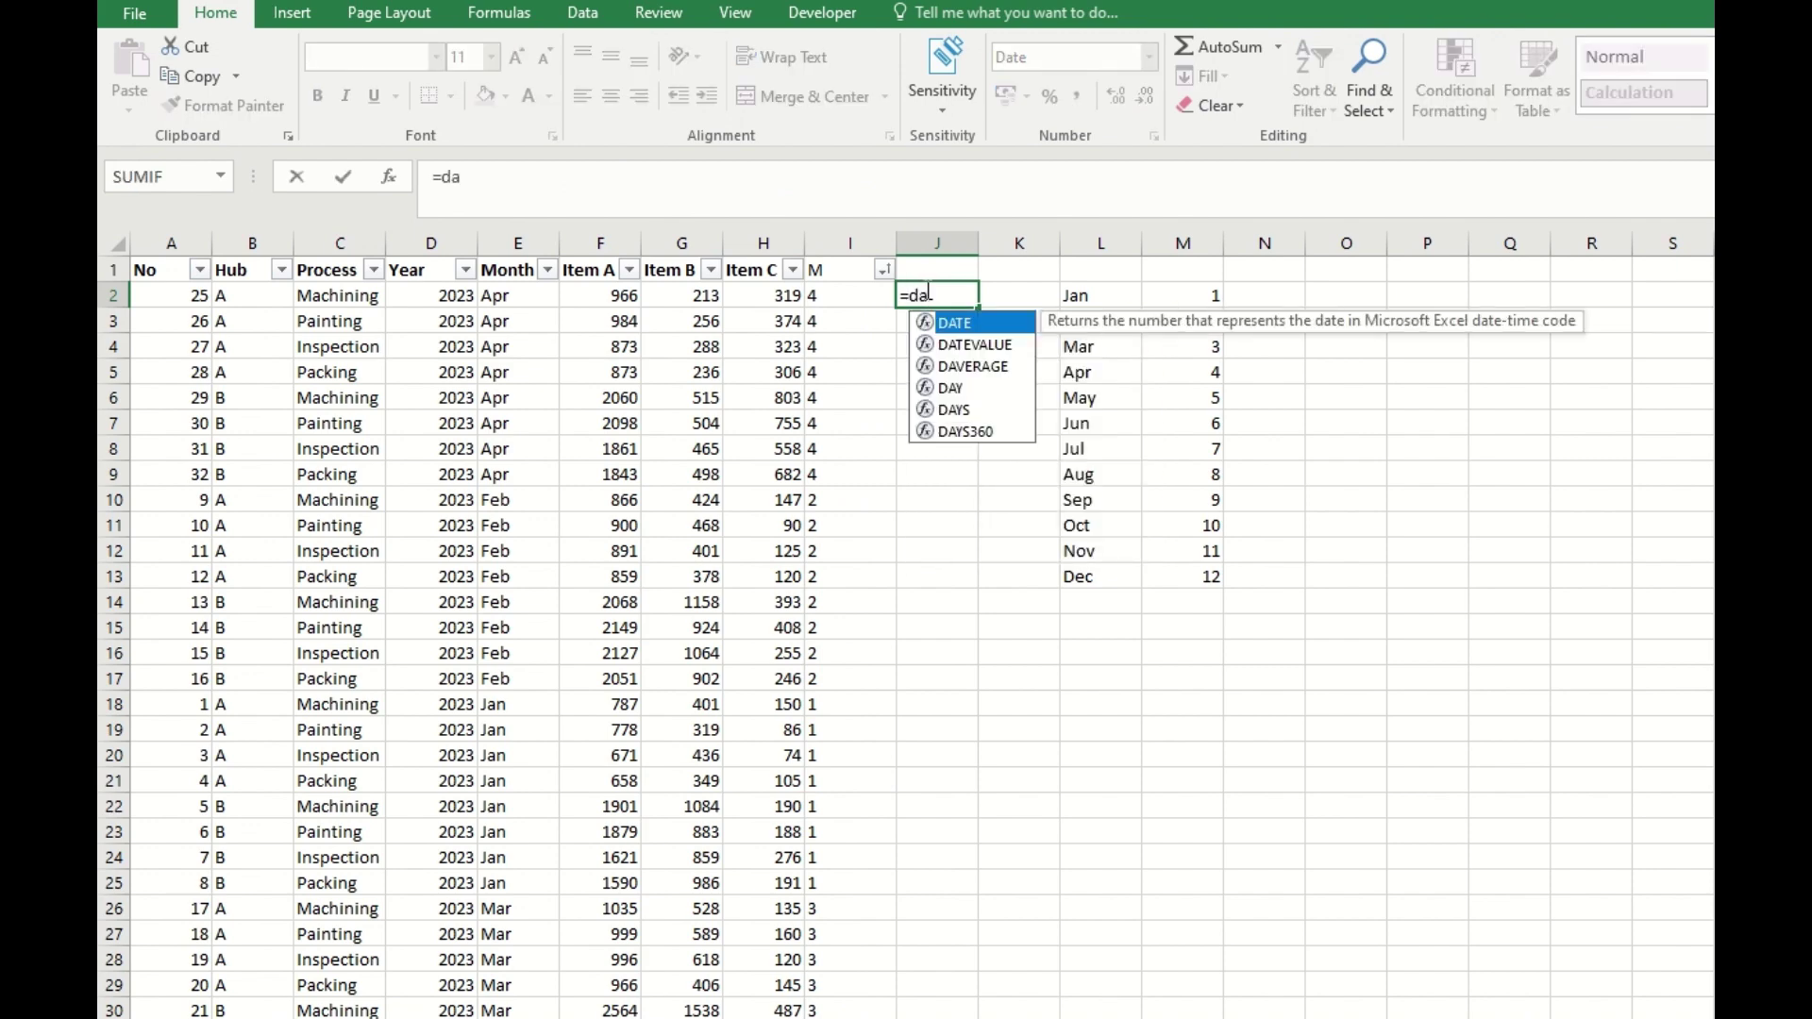
pyautogui.write('te(')
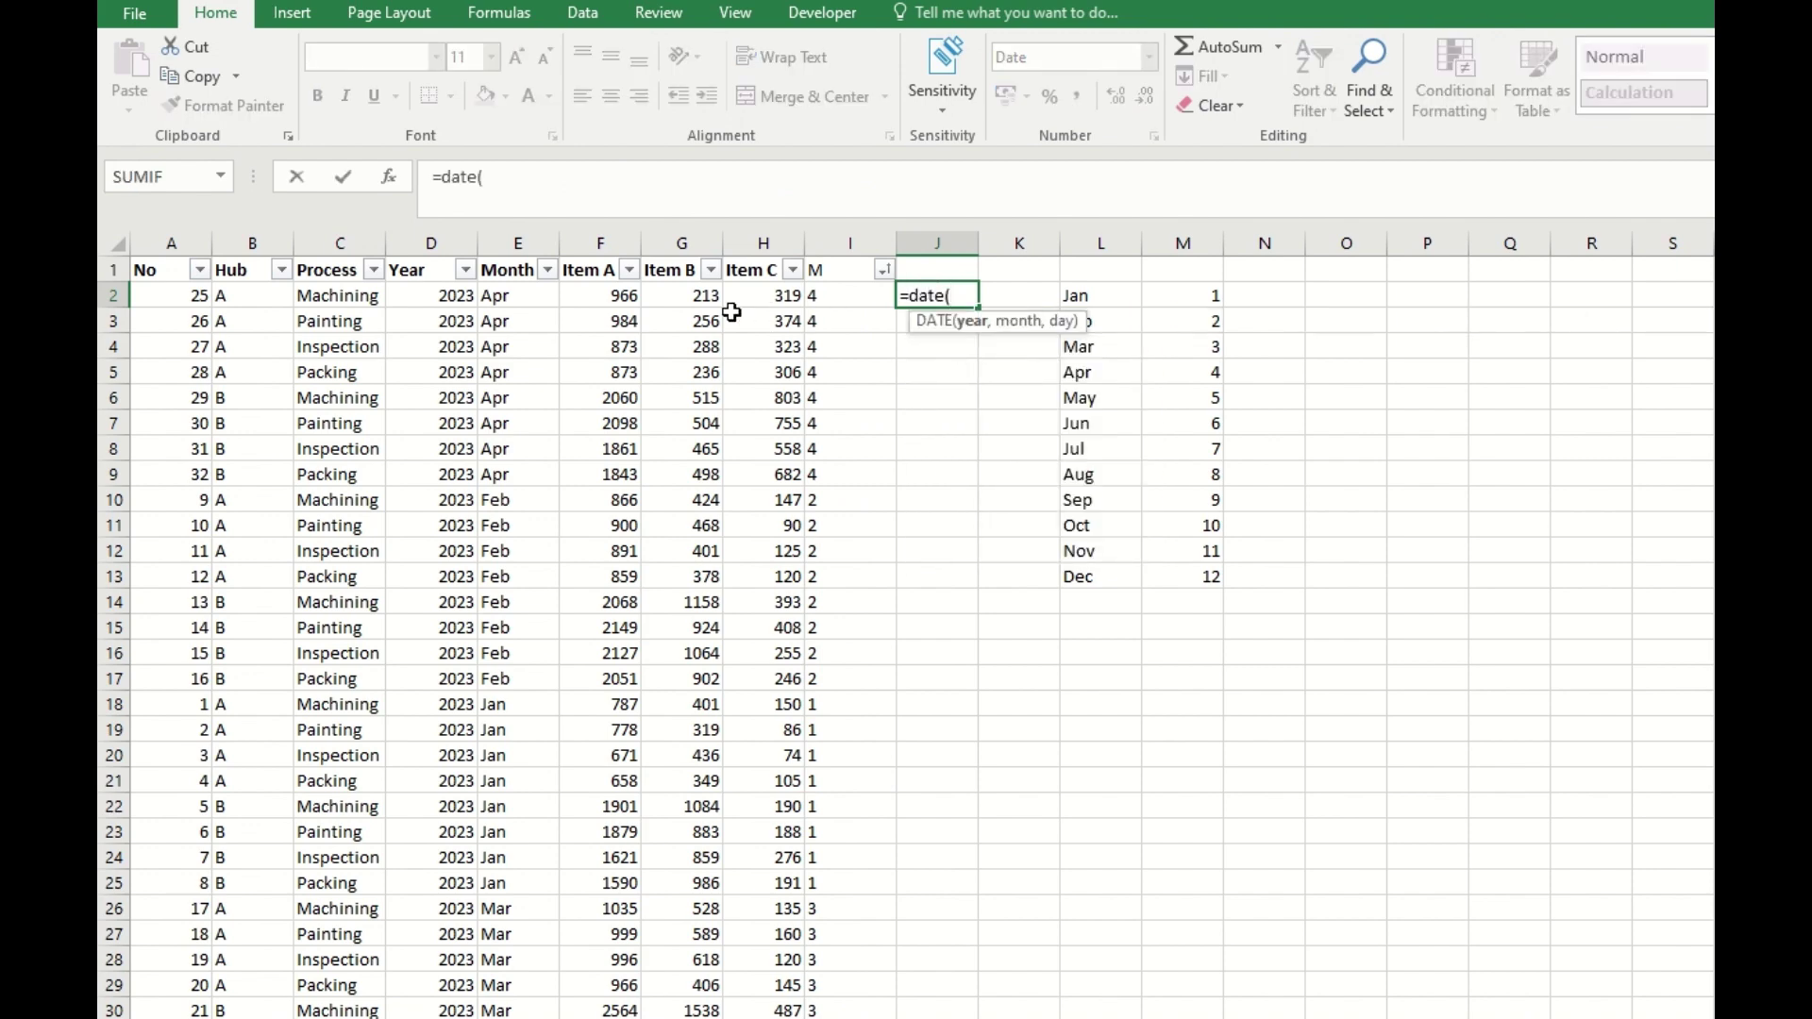
pyautogui.click(449, 299)
pyautogui.write(',')
pyautogui.click(815, 298)
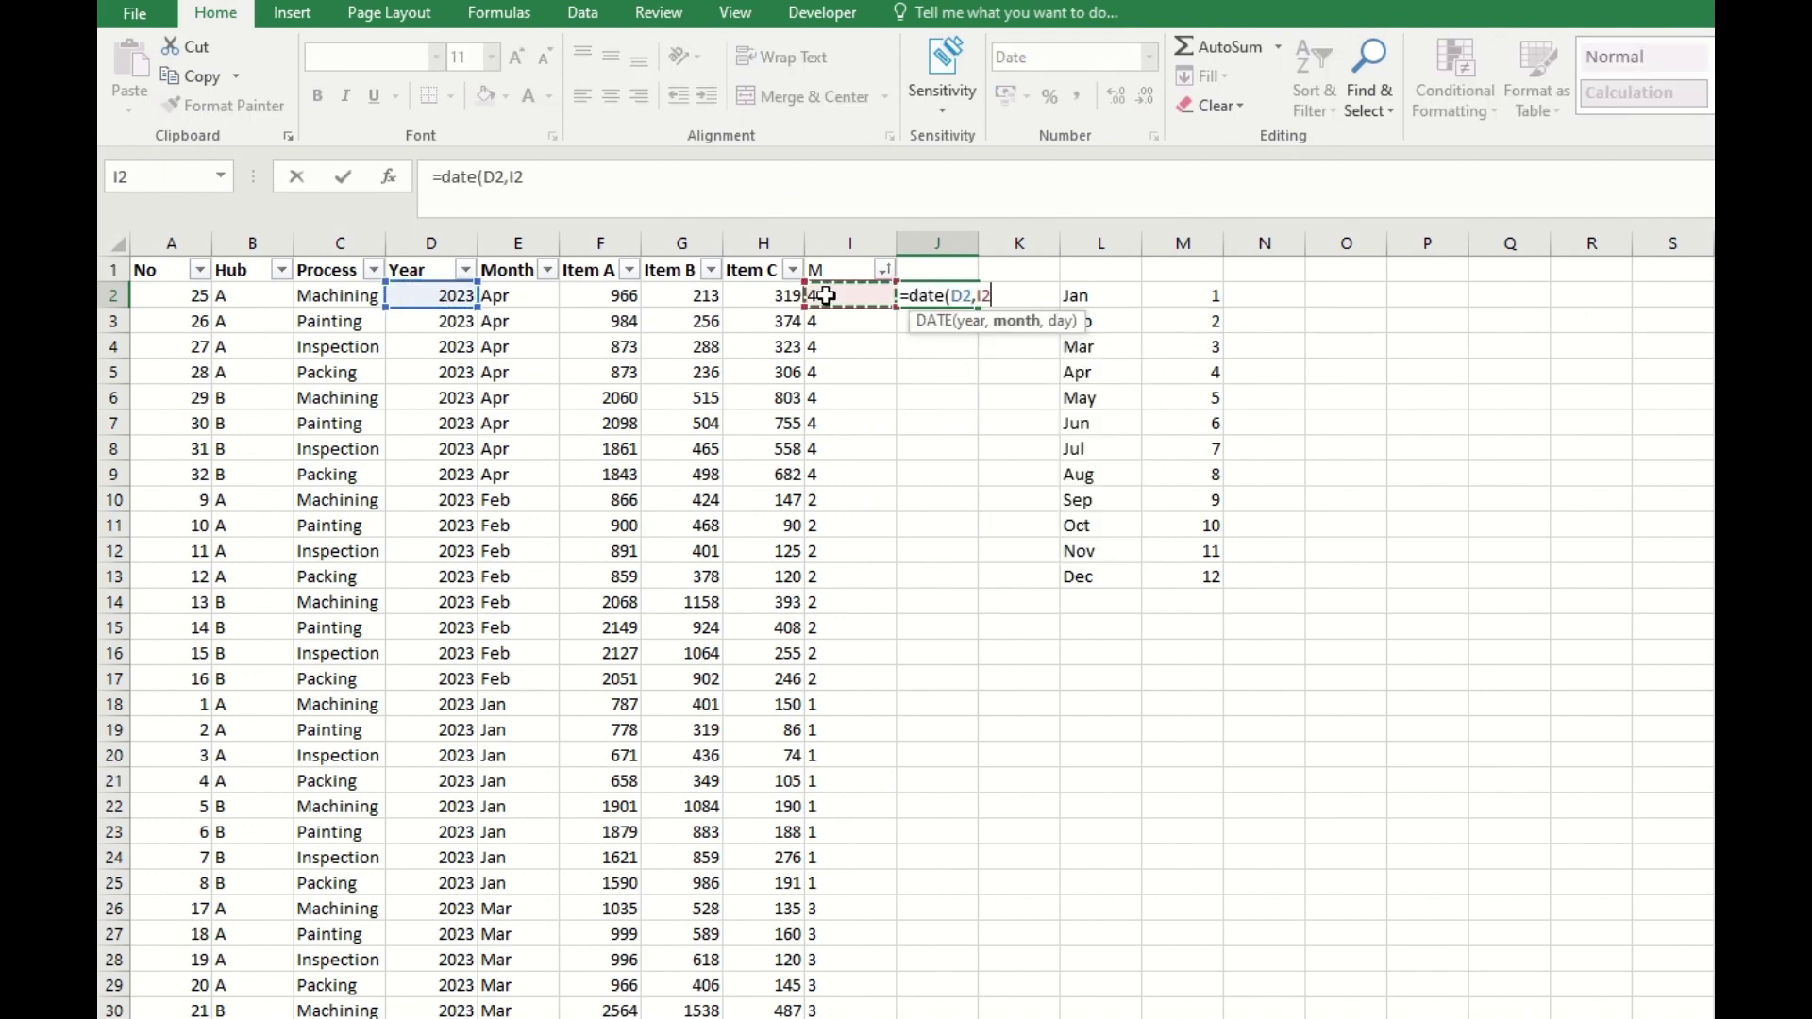
pyautogui.write(',')
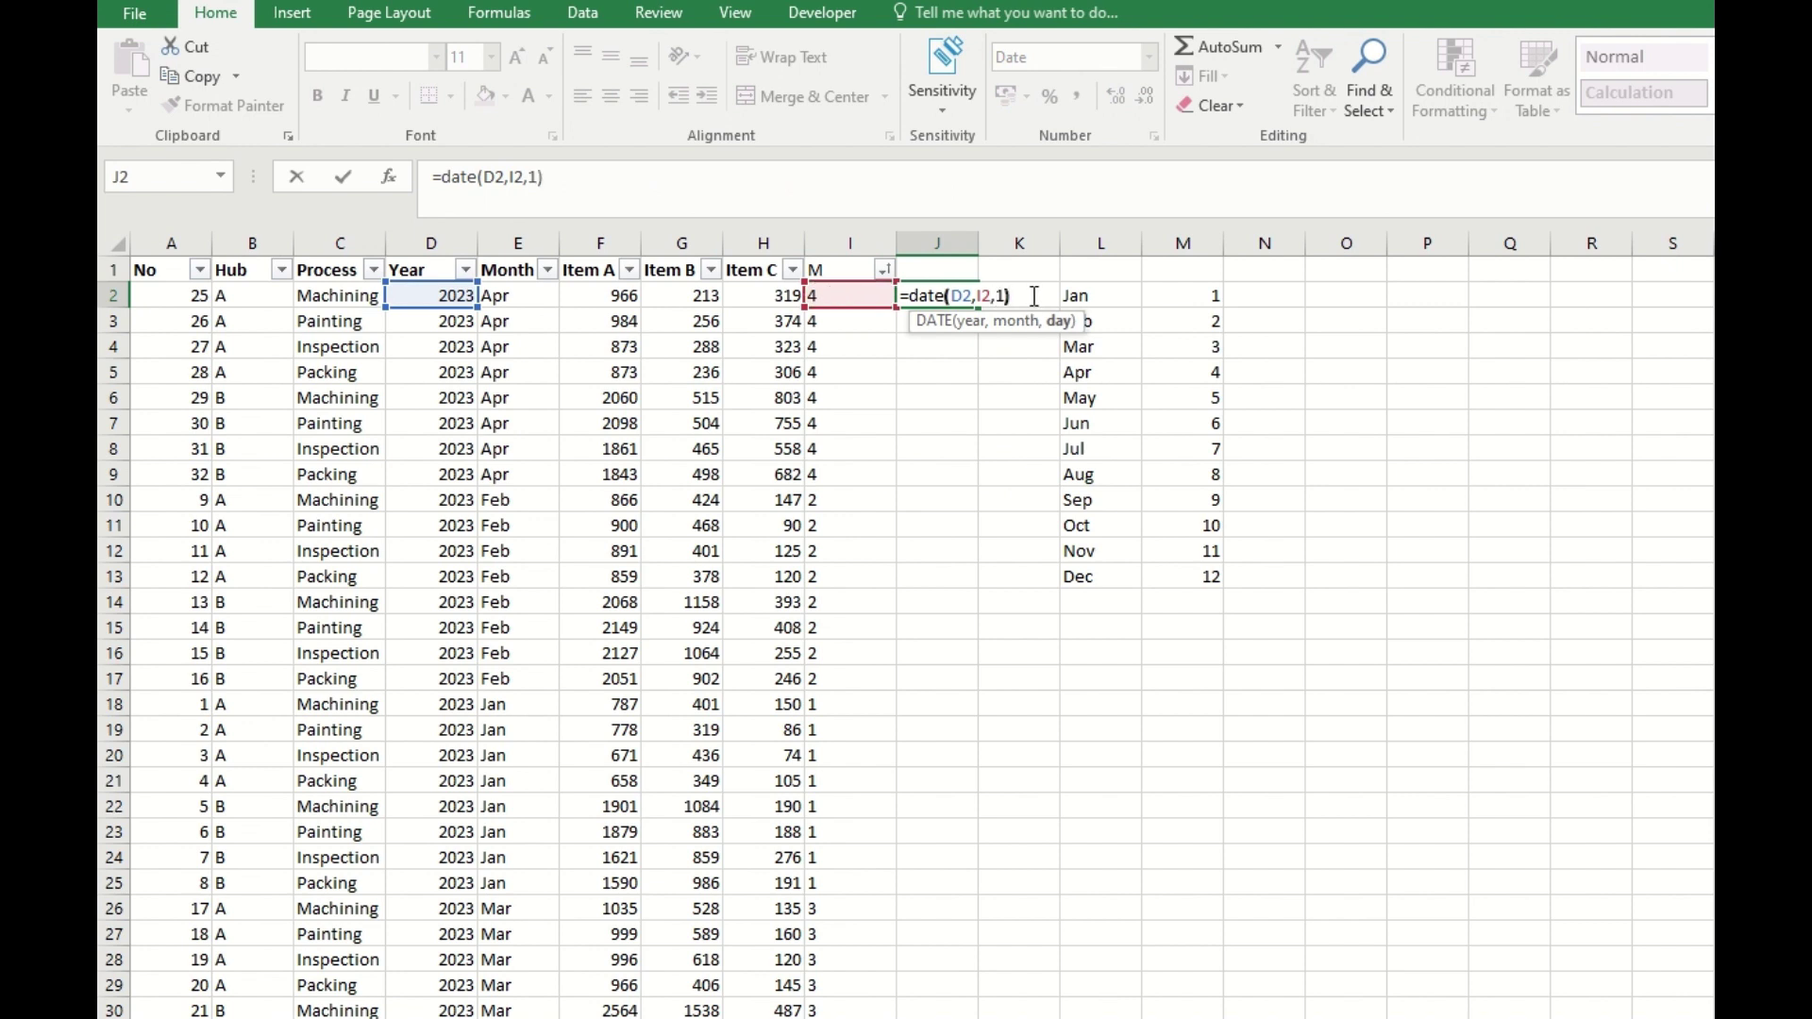
pyautogui.write('1)')
pyautogui.hotkey('ctrl', 'Return')
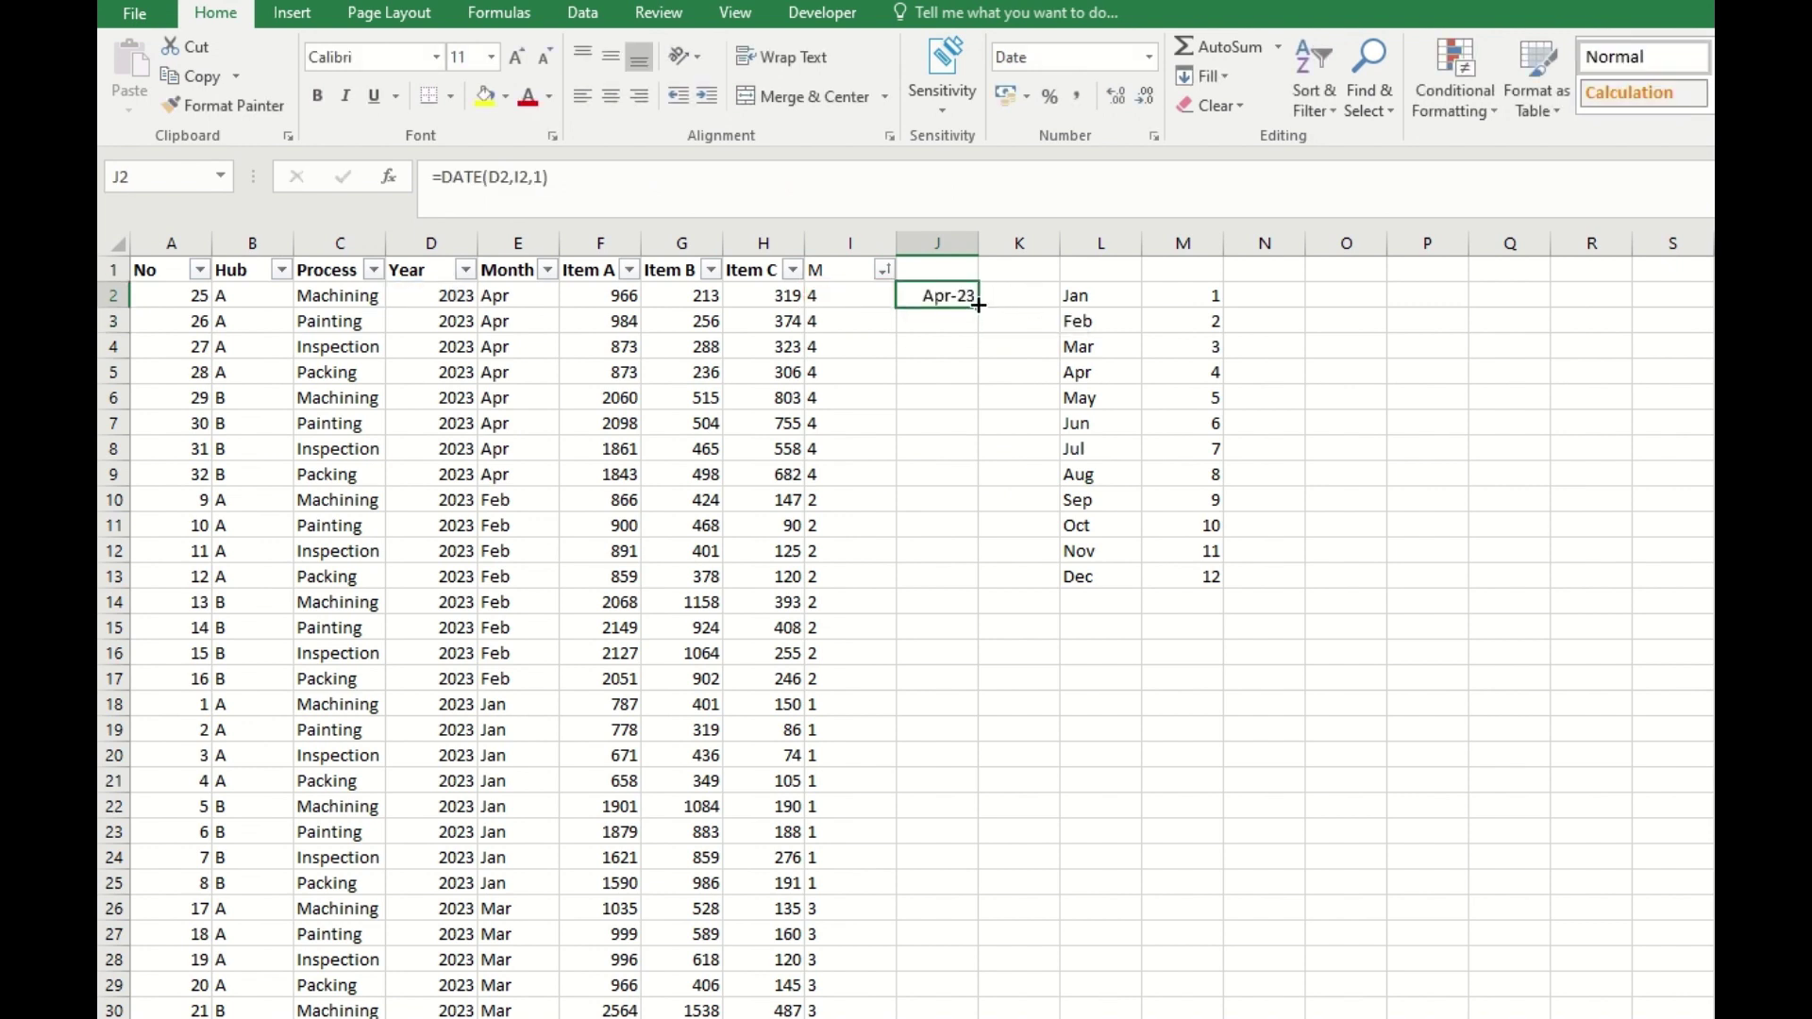
pyautogui.doubleClick(982, 308)
# - Select the whole table and reapply the filter so that it includes the date column J
pyautogui.click(663, 323)
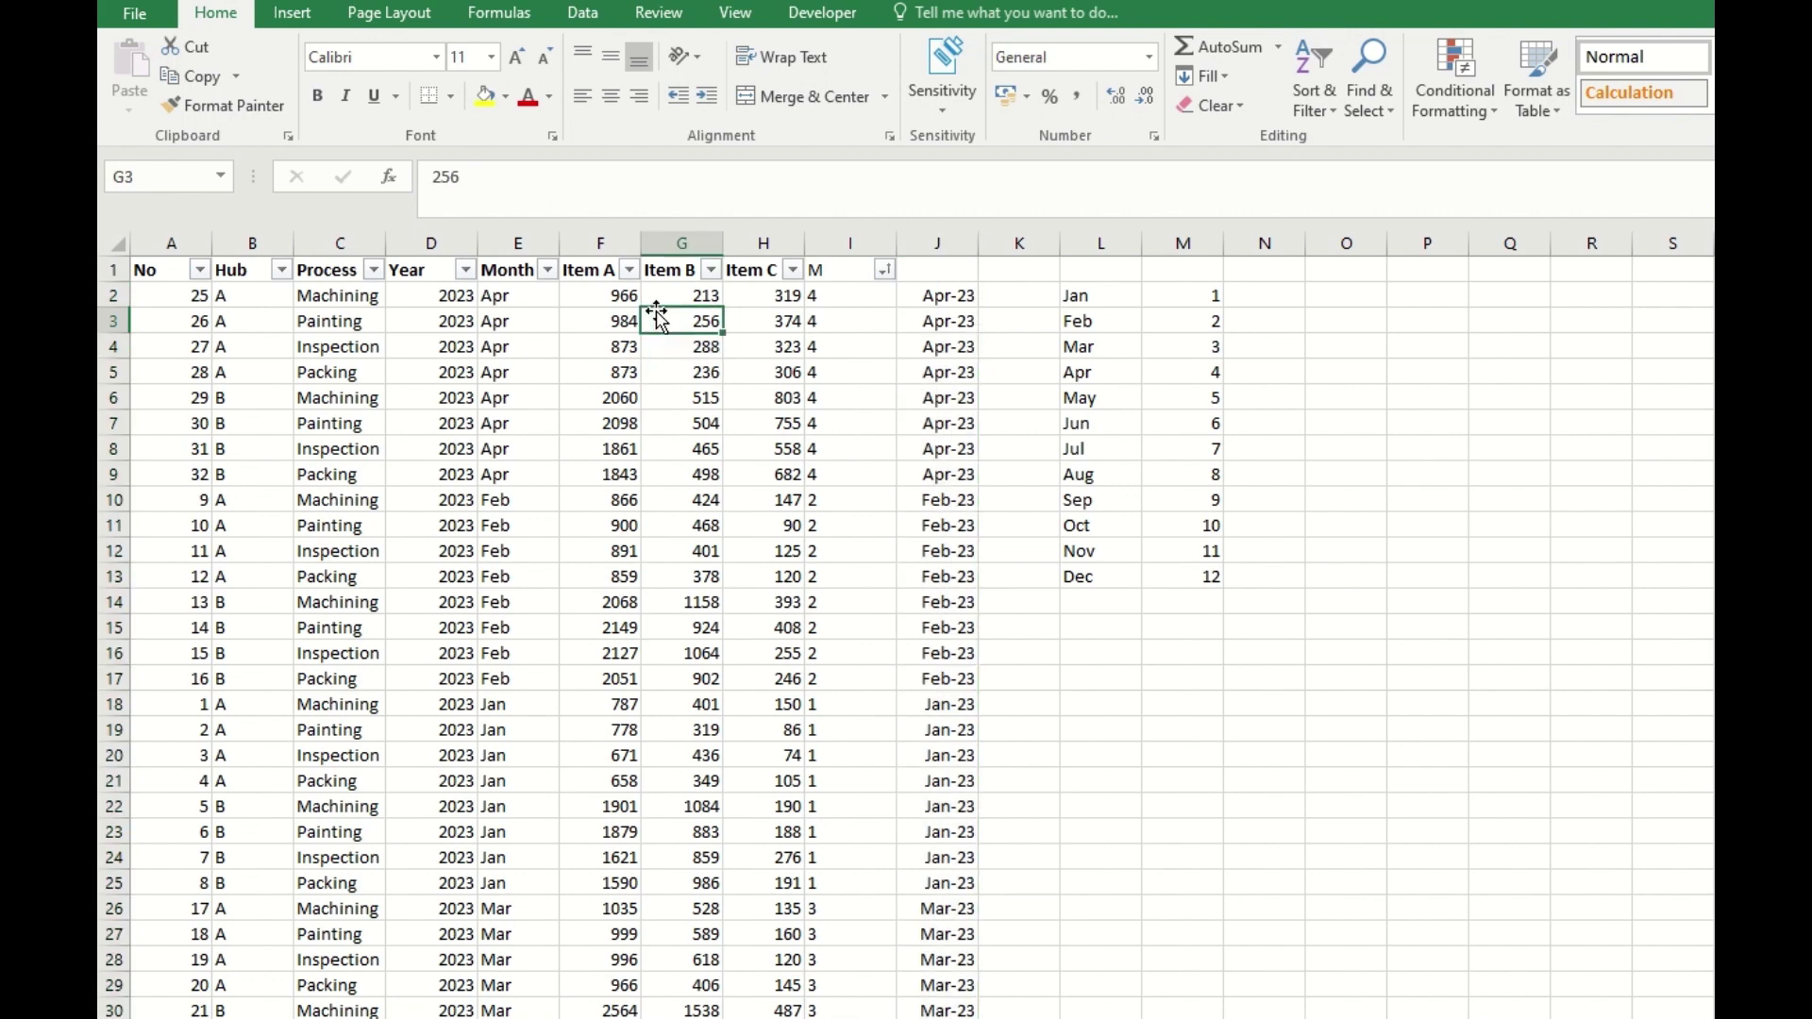
pyautogui.hotkey('ctrl', 'a')
pyautogui.click(1310, 75)
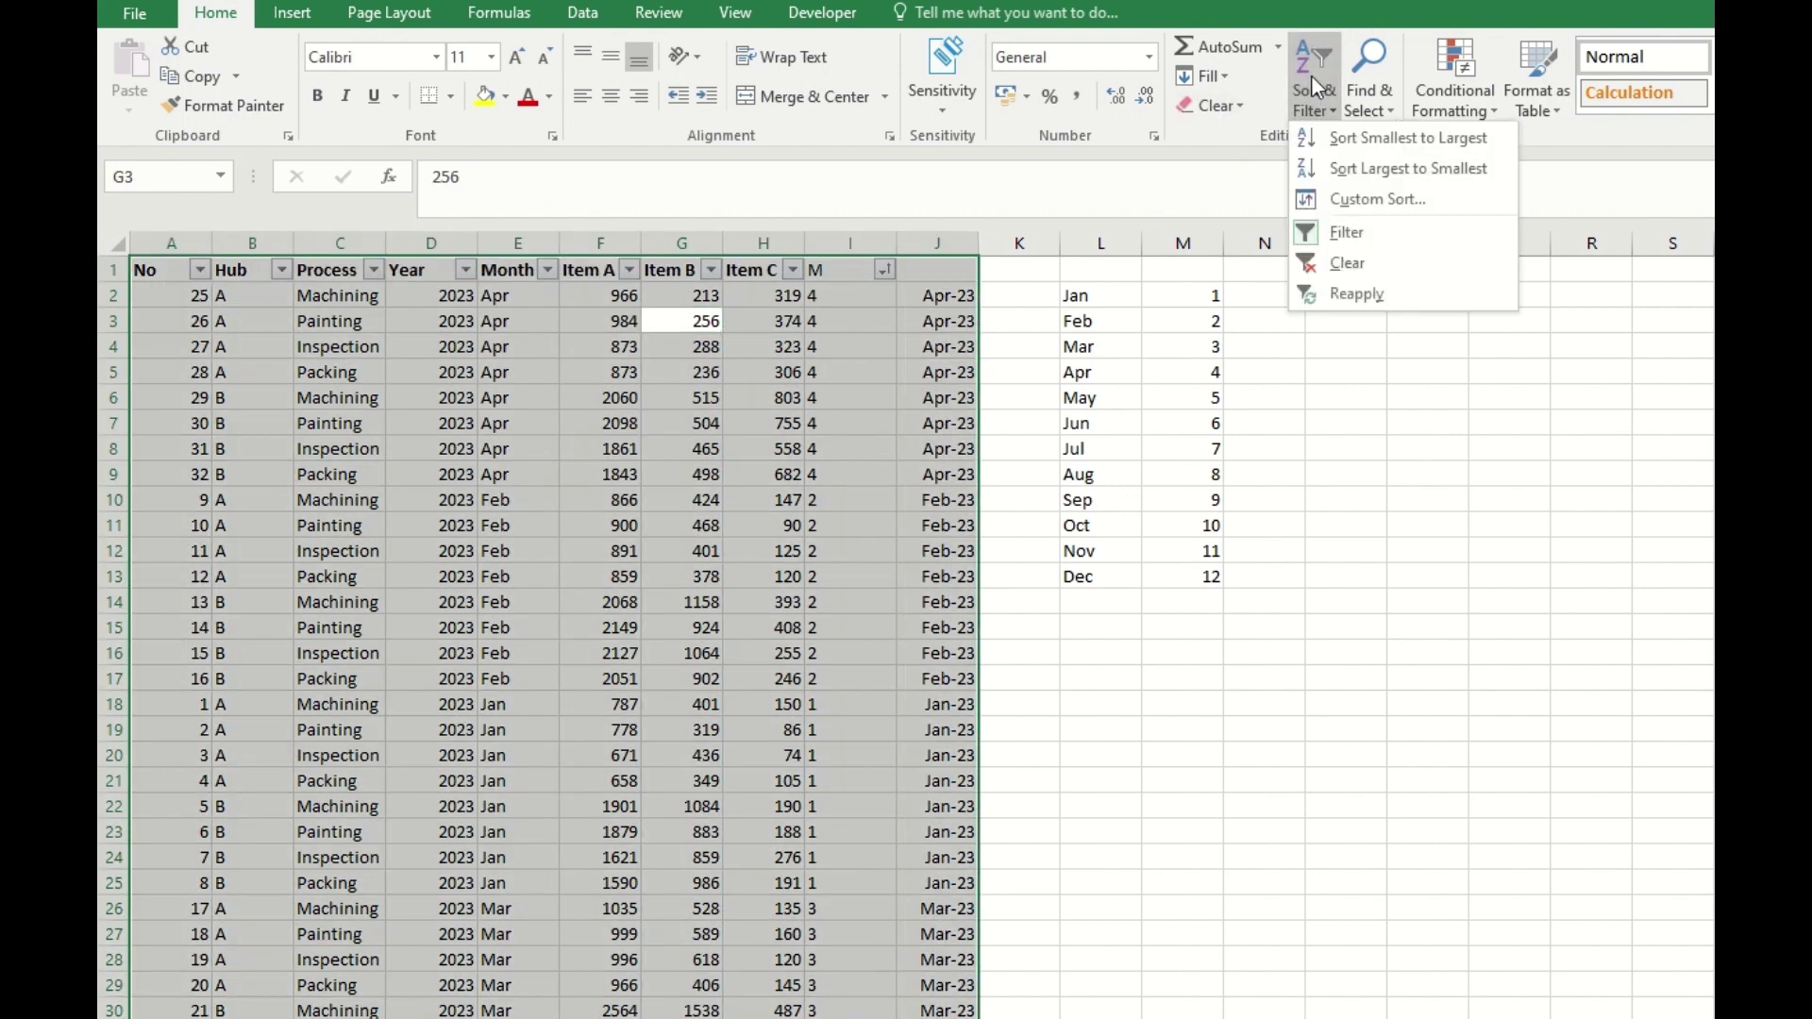
pyautogui.click(1357, 233)
pyautogui.click(1316, 94)
pyautogui.click(1349, 233)
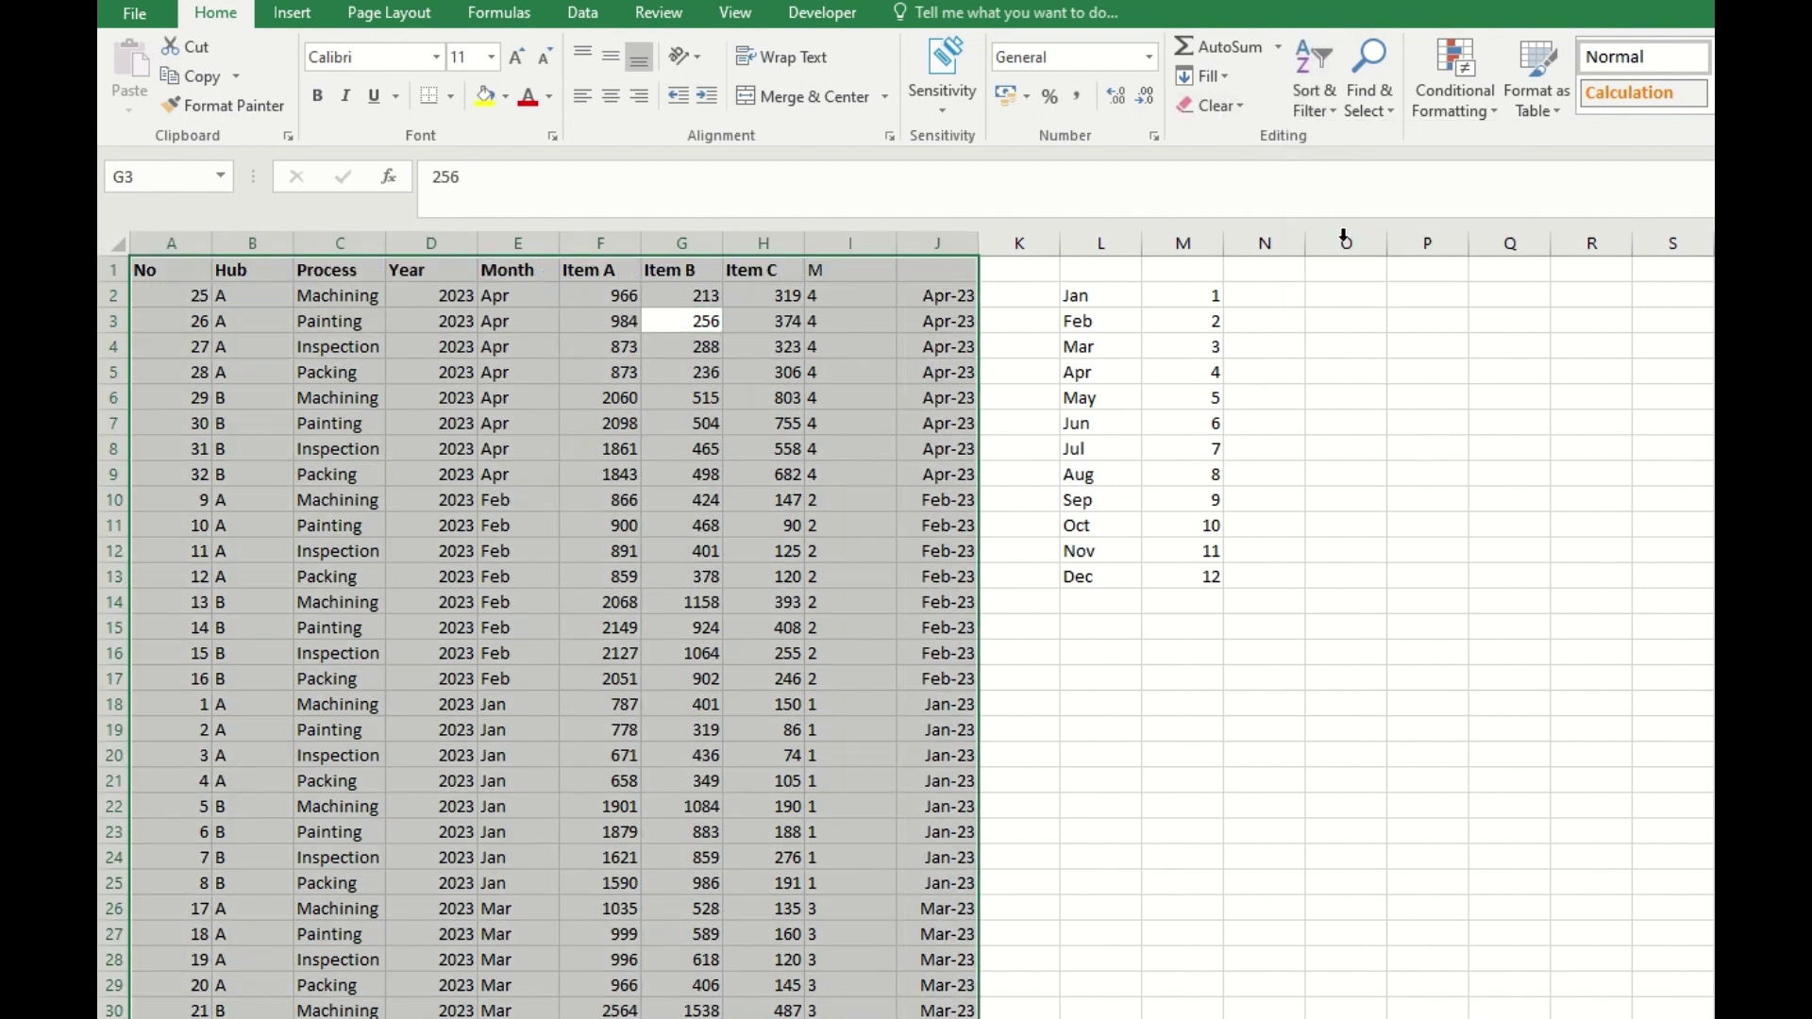
# - Sort the table by the date column J from oldest to newest and review the sorted rows
pyautogui.click(965, 270)
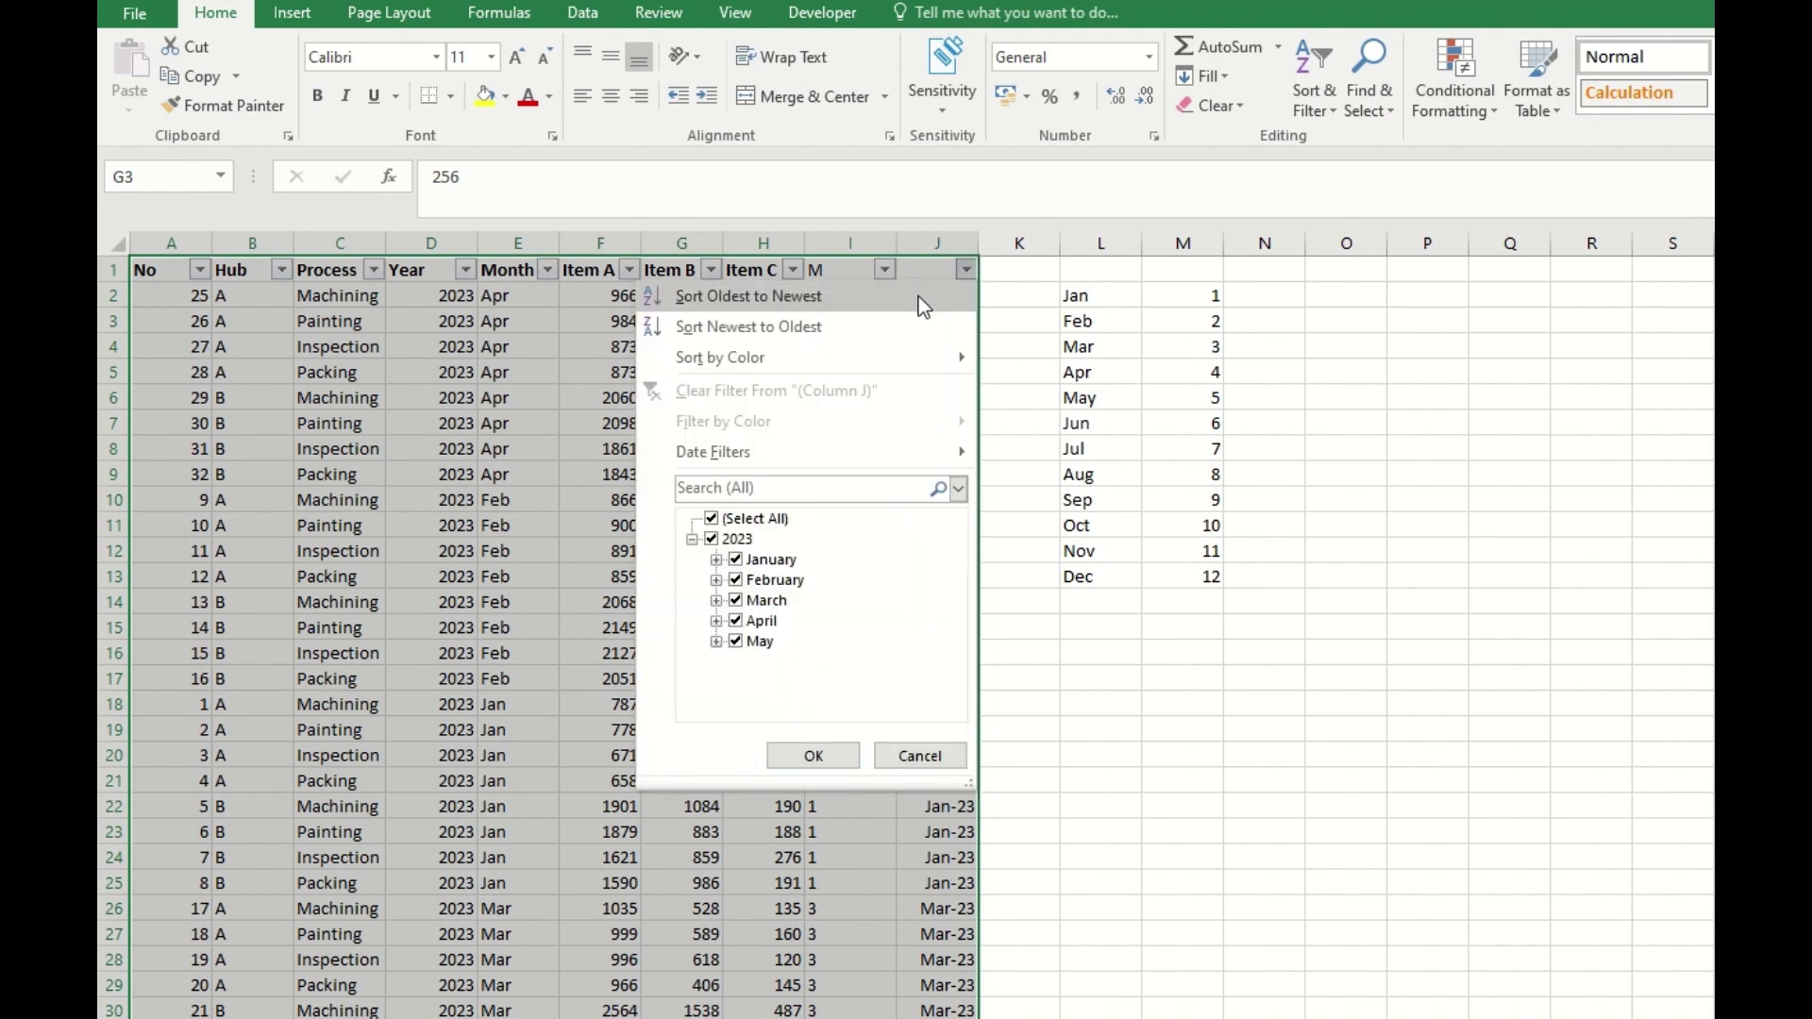
pyautogui.click(809, 299)
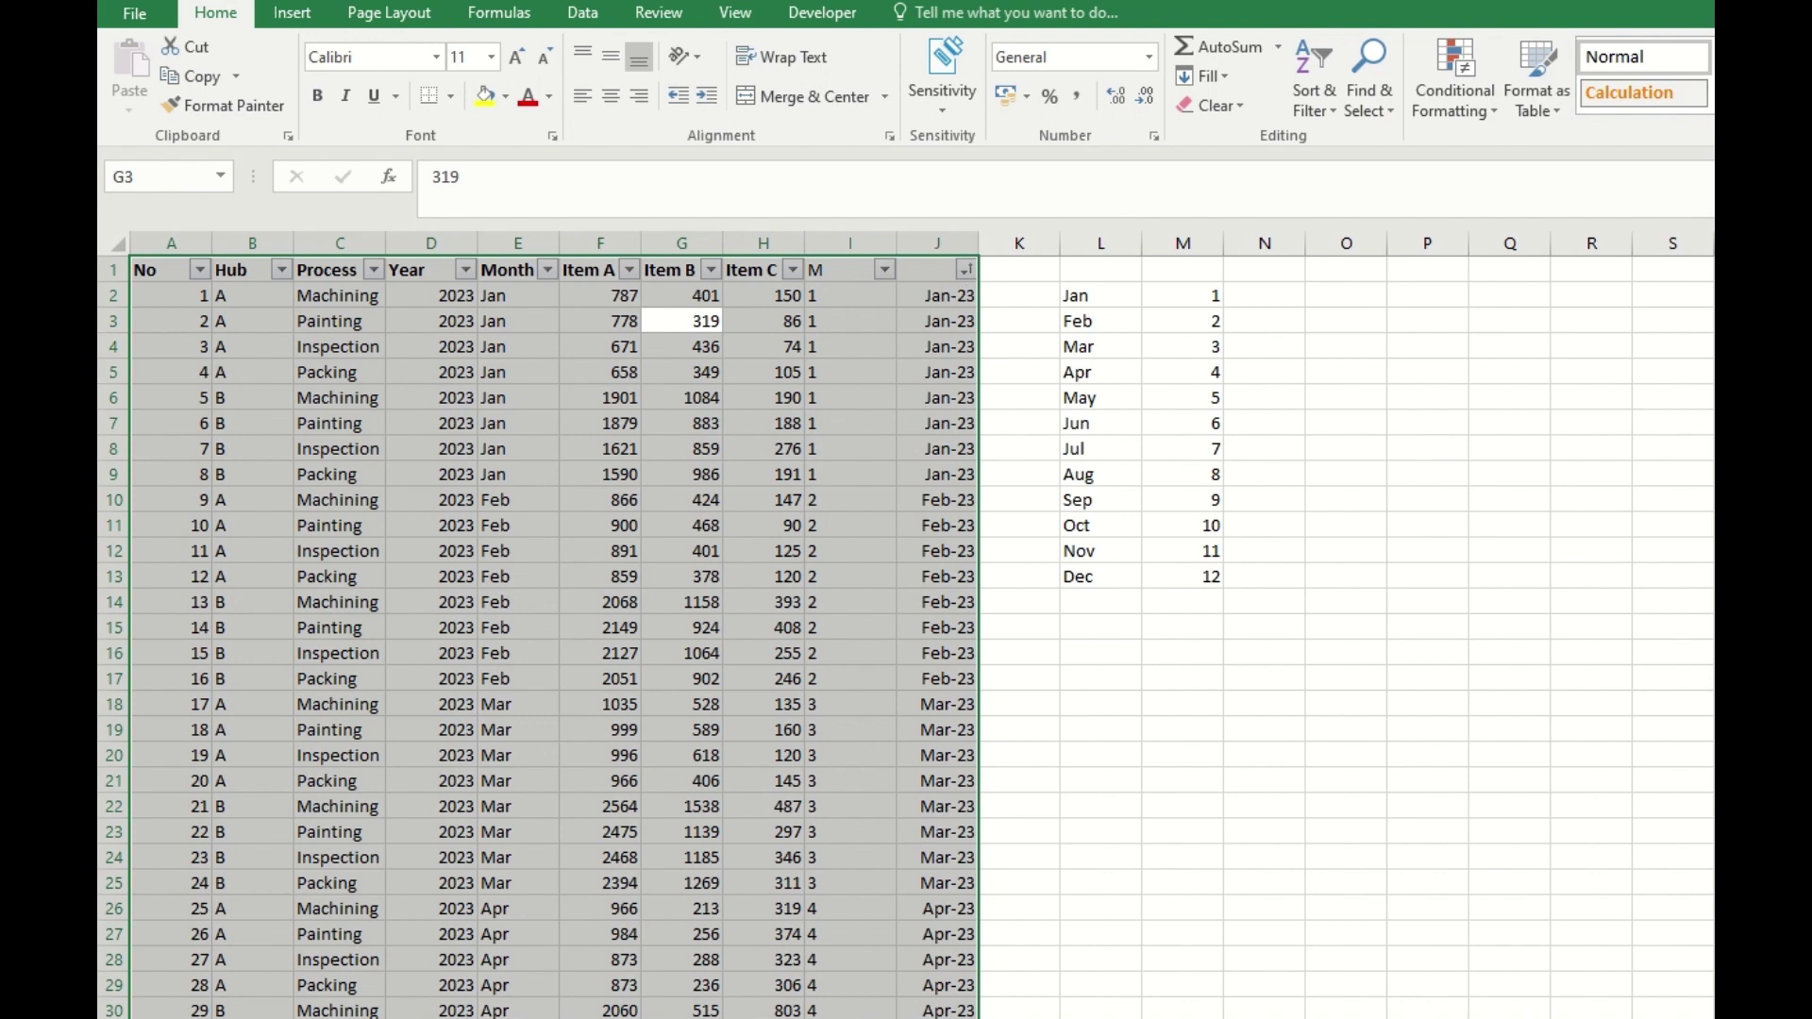
pyautogui.scroll(-4, 869, 831)
pyautogui.scroll(4, 869, 830)
# - Replace the I2 formula with =IF(E2=$L$2,$M$2,IF(E2=$L$3,$M$3,IF(E2=$L$4,$M$4,IF(E2=$L$5,$M$5,IF(E2=$L$6,$M$6))))) and select the month list L2:M13
pyautogui.click(870, 300)
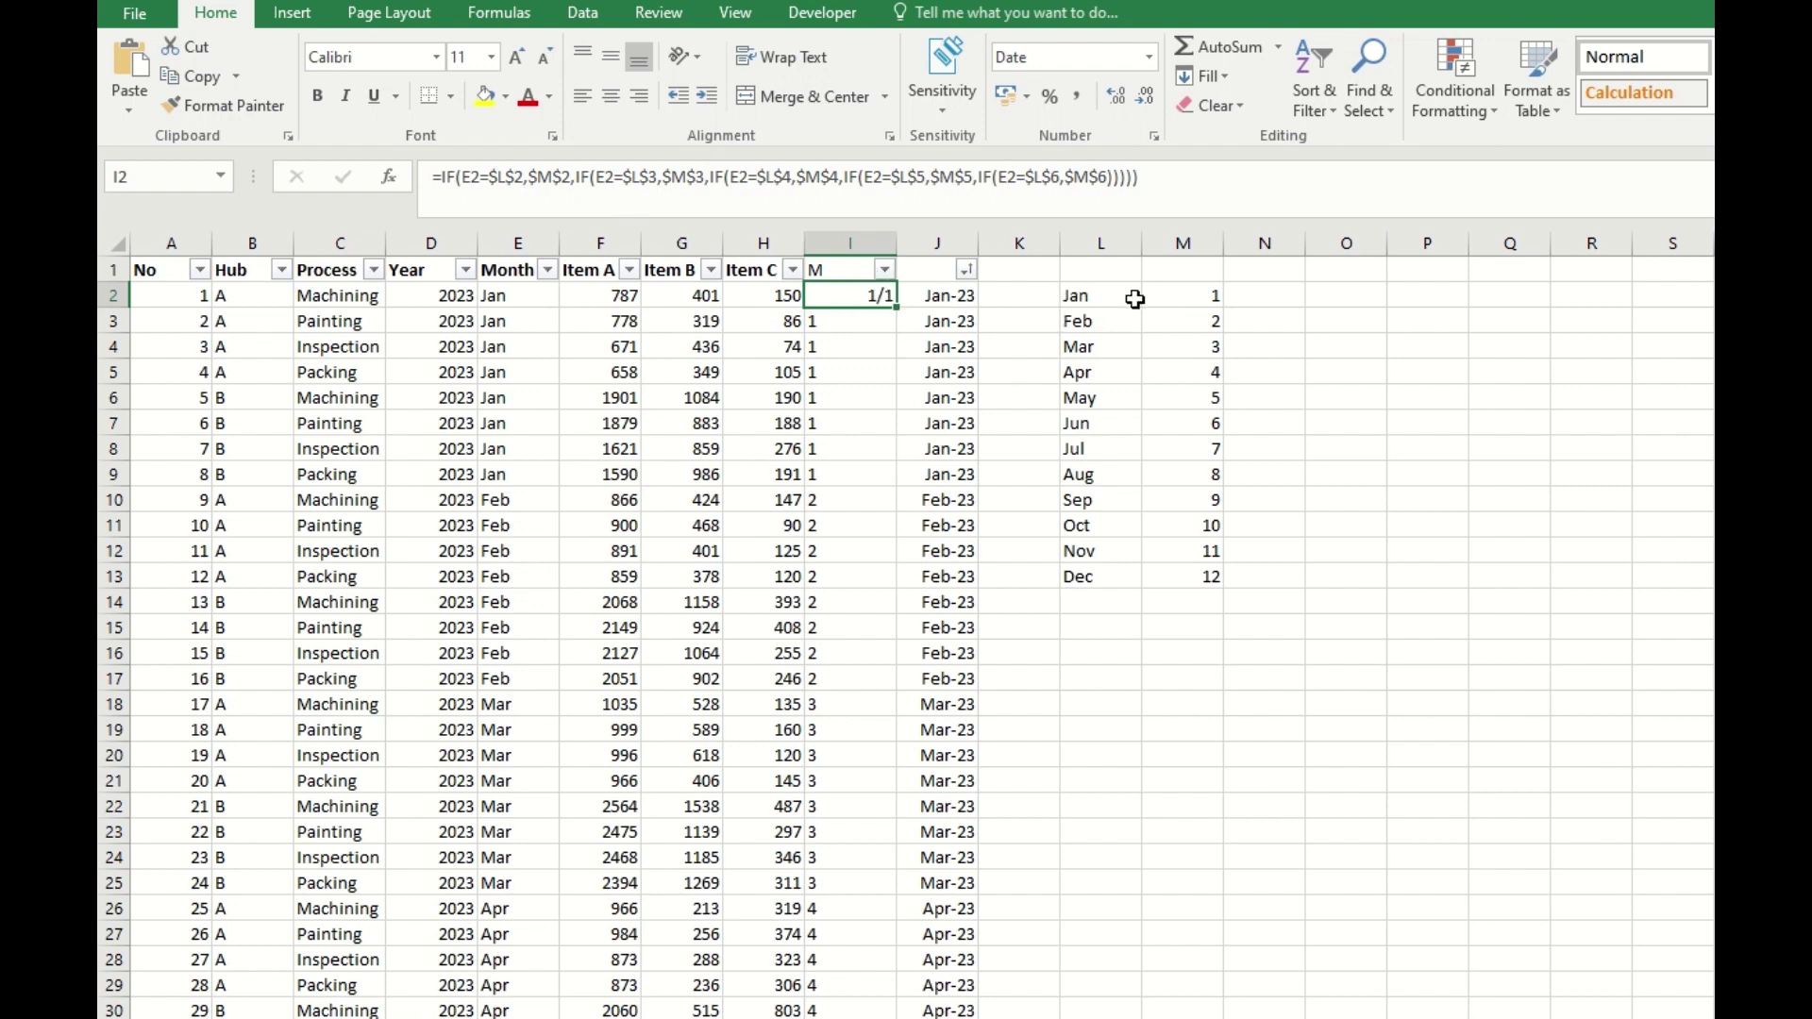
pyautogui.click(1108, 298)
pyautogui.moveTo(1107, 298); pyautogui.dragTo(1182, 580)
# - Cycle the first month-list reference in the I2 formula through $L2 and L2 back to the absolute $L$2
pyautogui.click(840, 297)
pyautogui.click(497, 179)
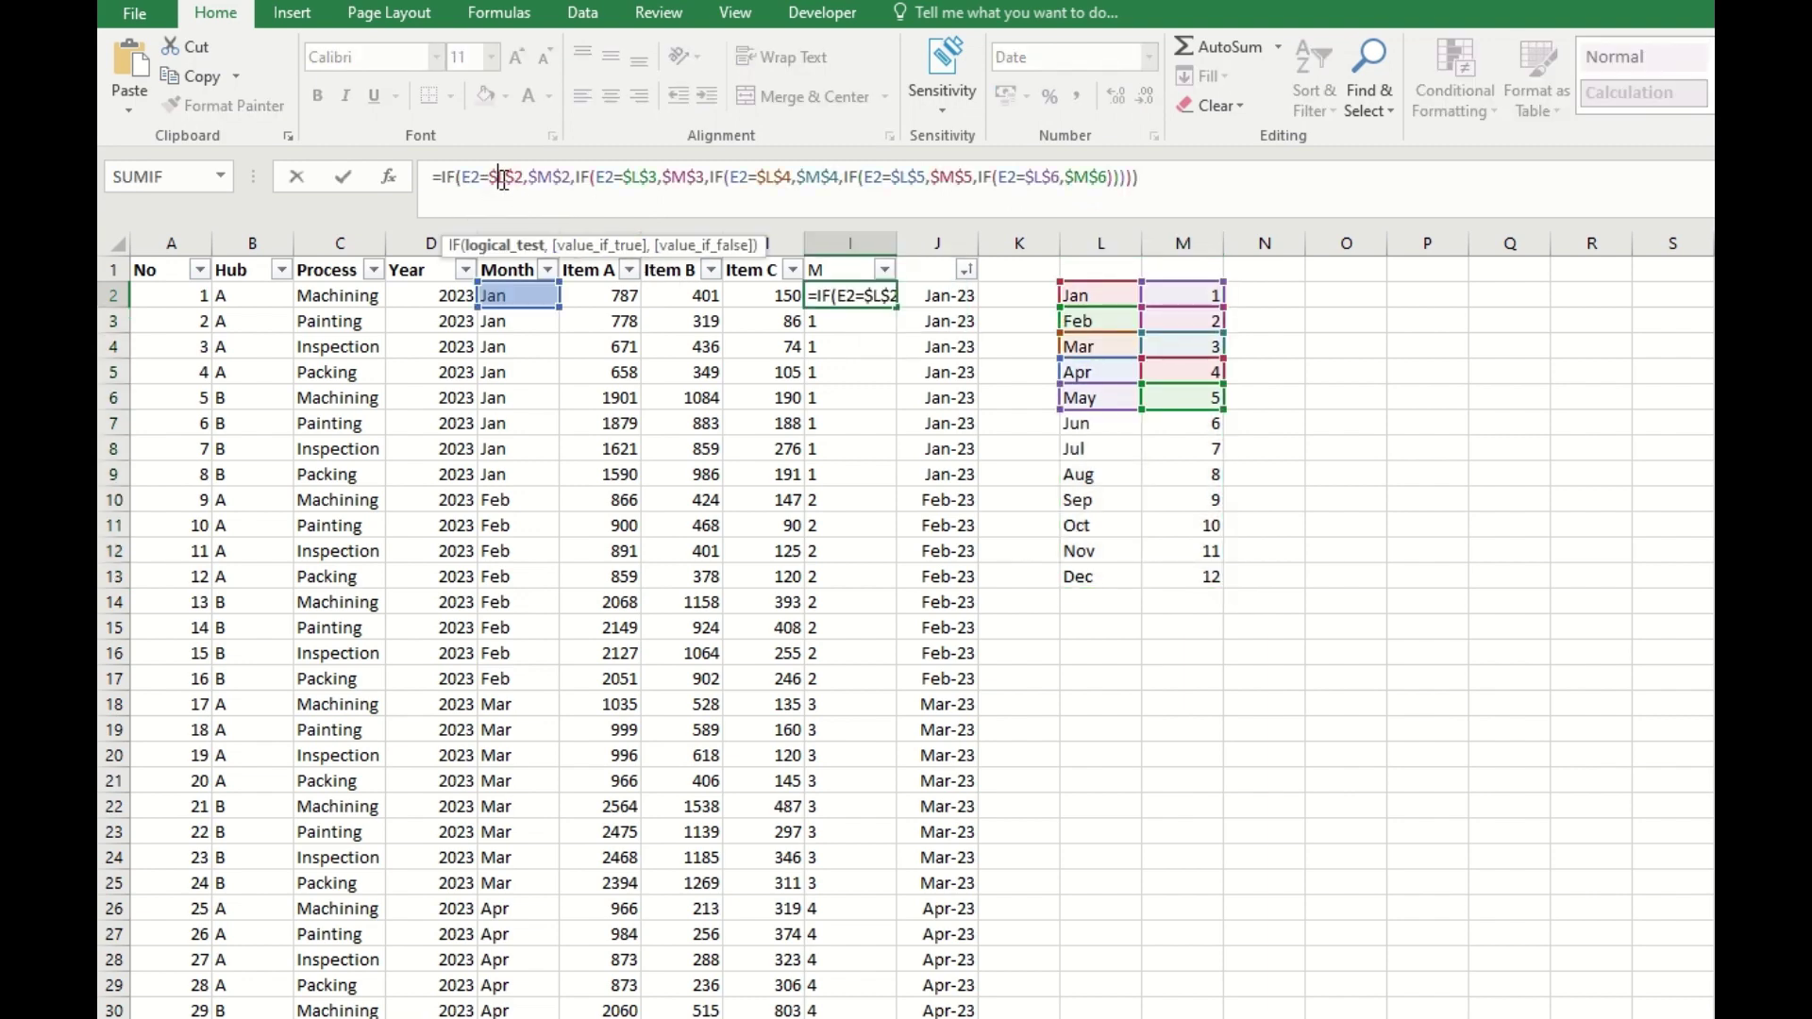
pyautogui.press('F4')
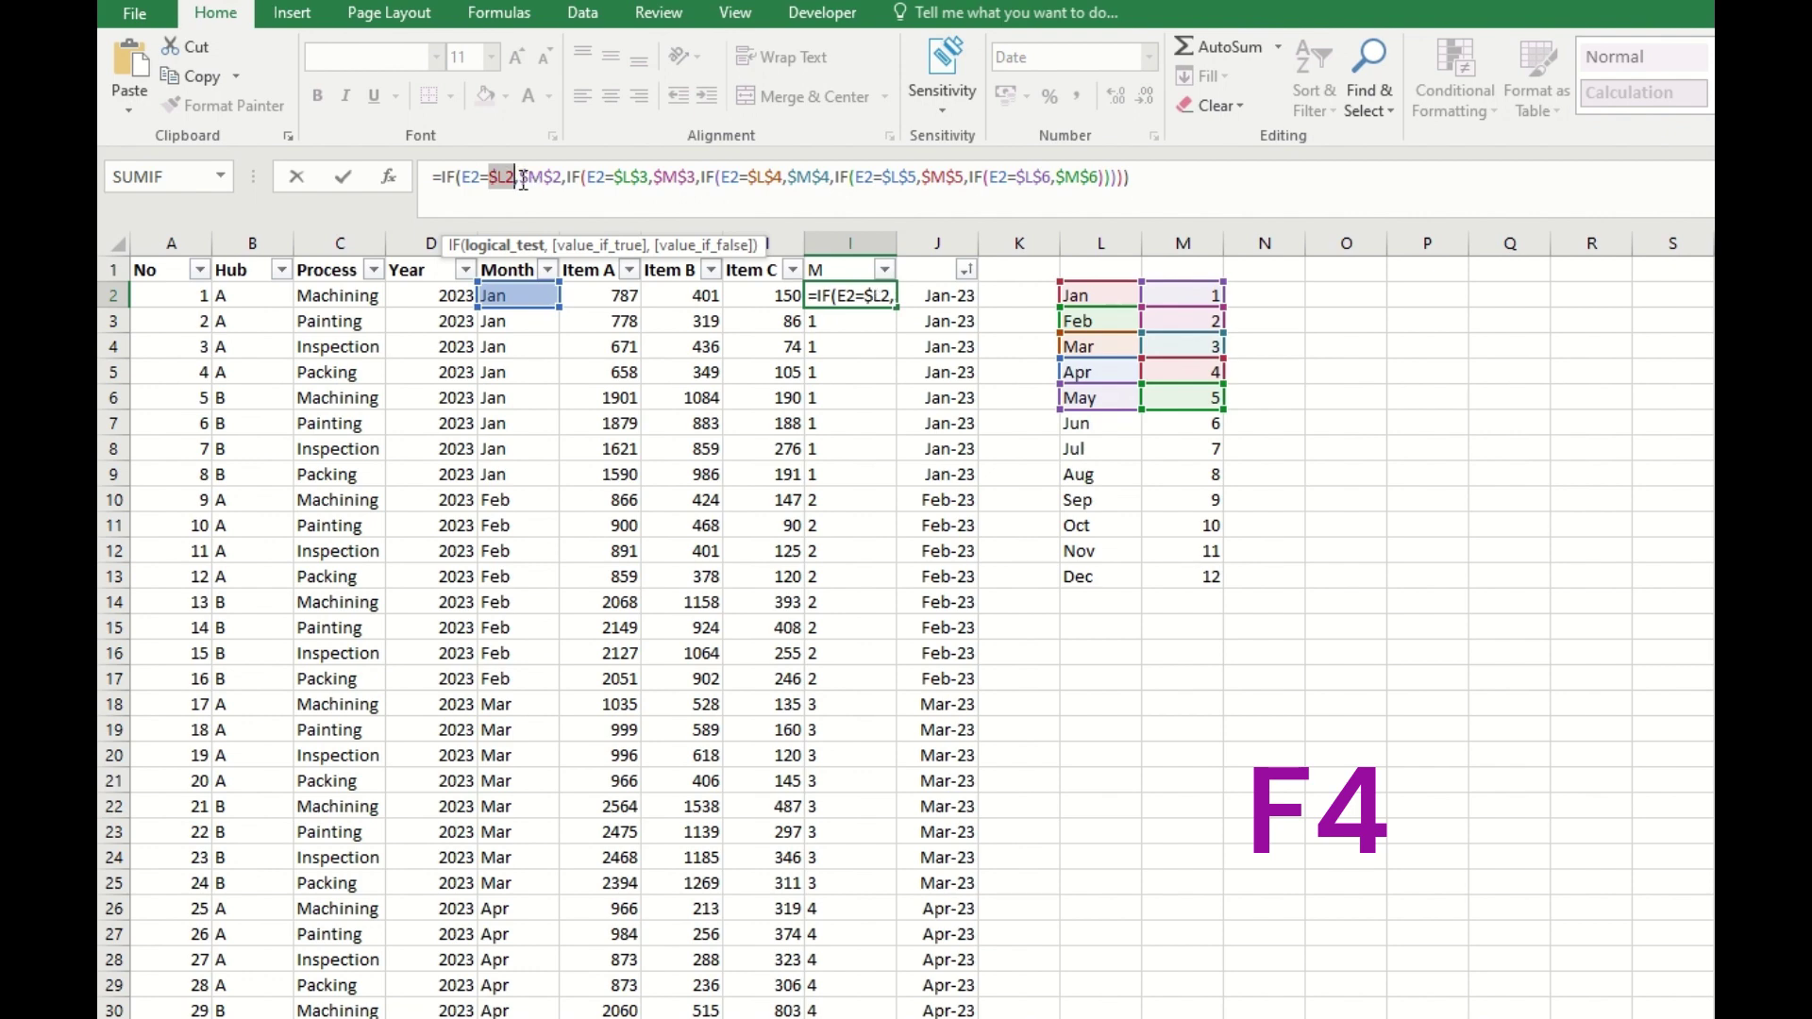
pyautogui.press('F4')
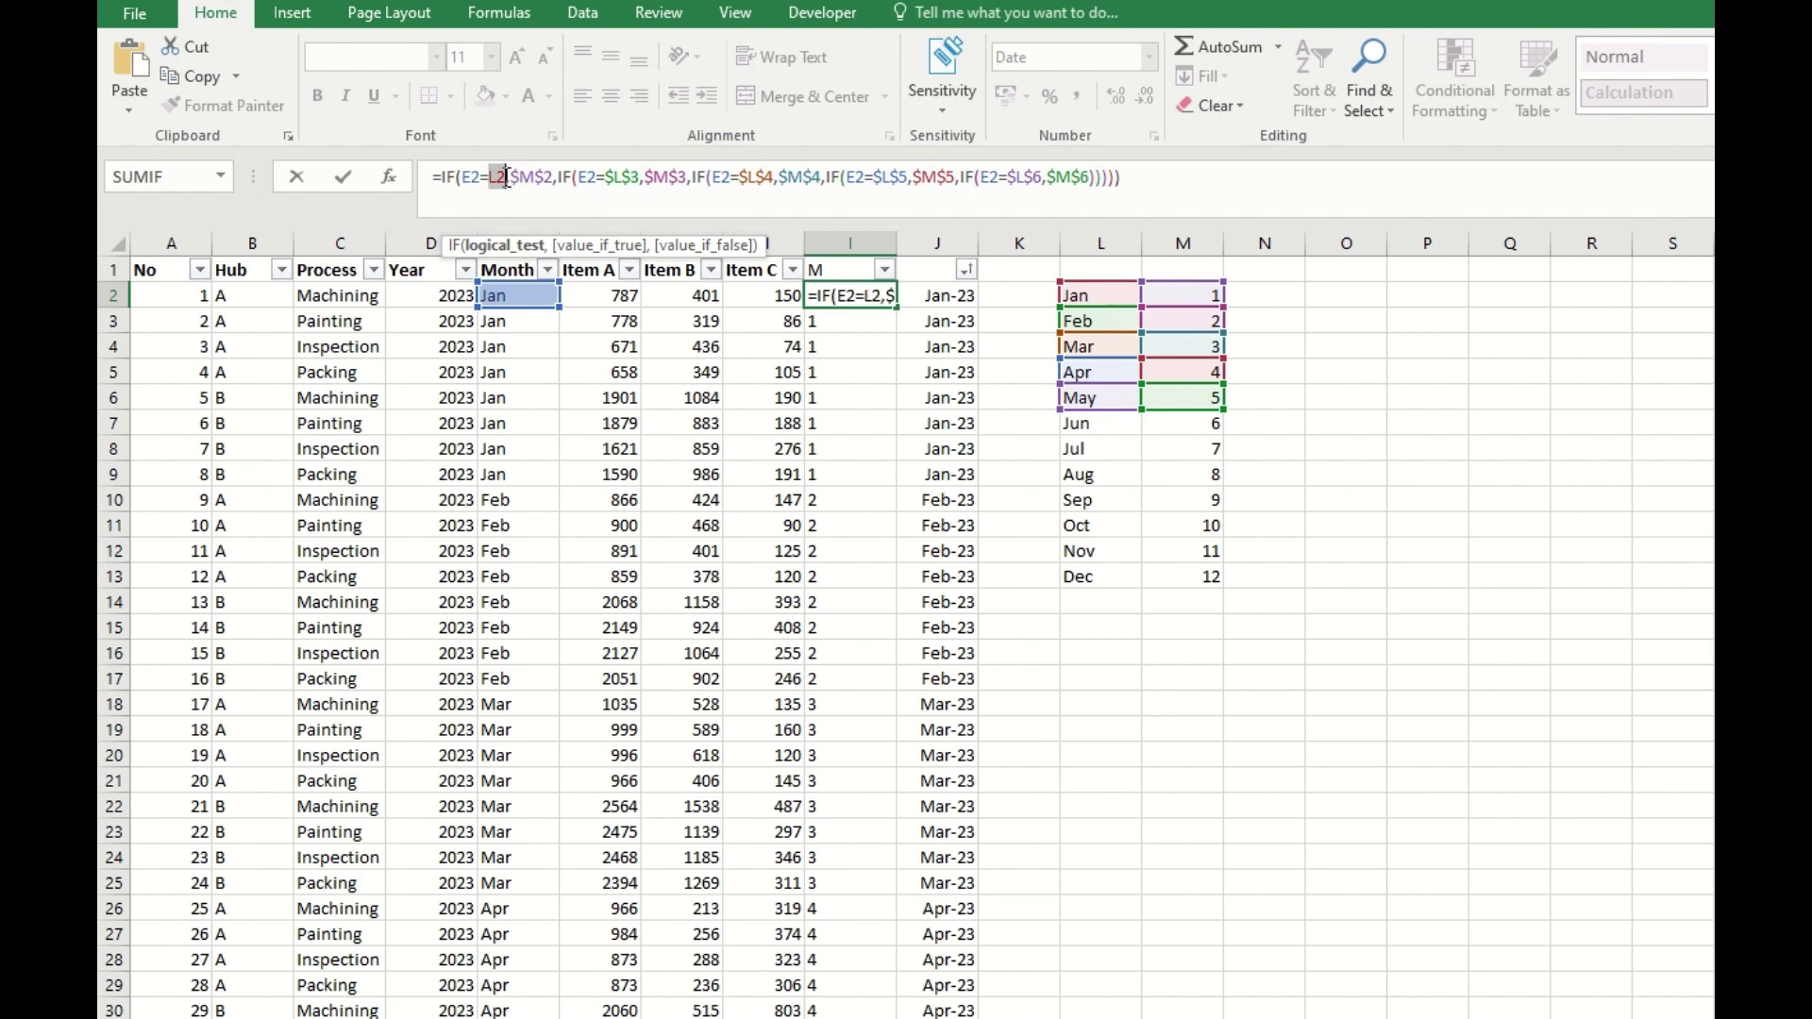
pyautogui.press('F4')
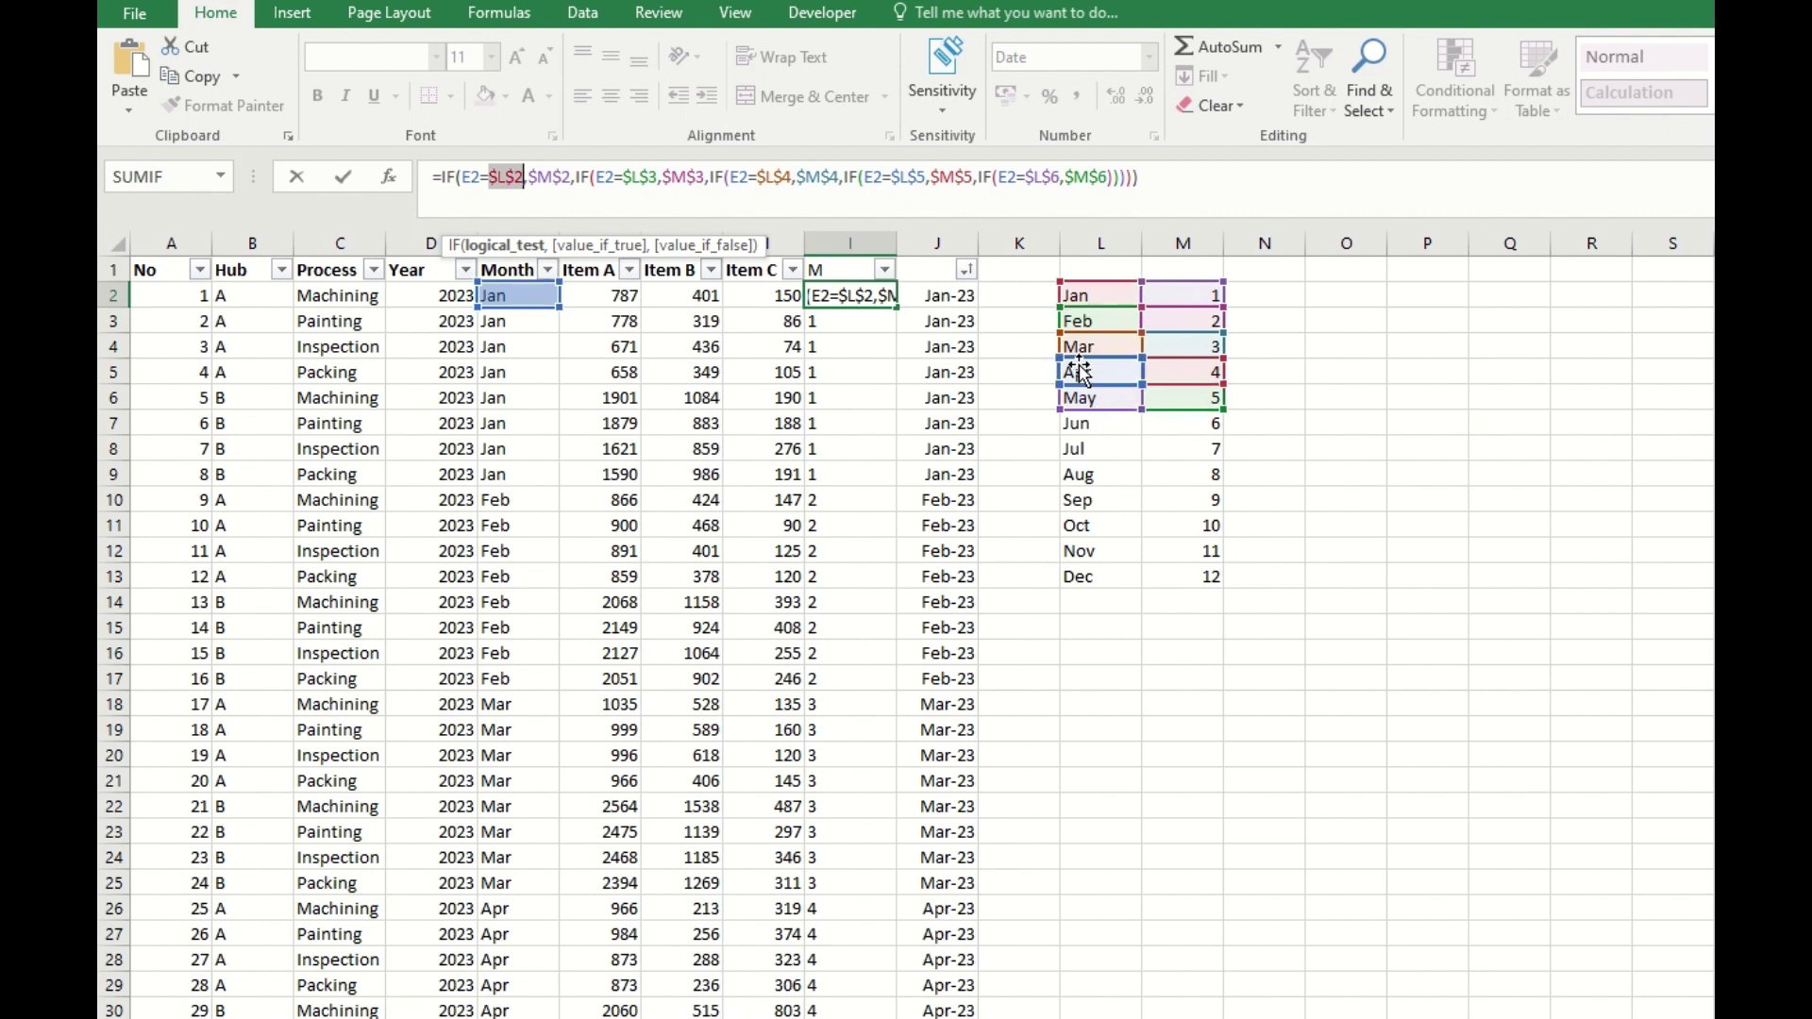
# - Confirm the nested IF formula in I2 and fill it down column I to the end of the table
pyautogui.hotkey('ctrl', 'Return')
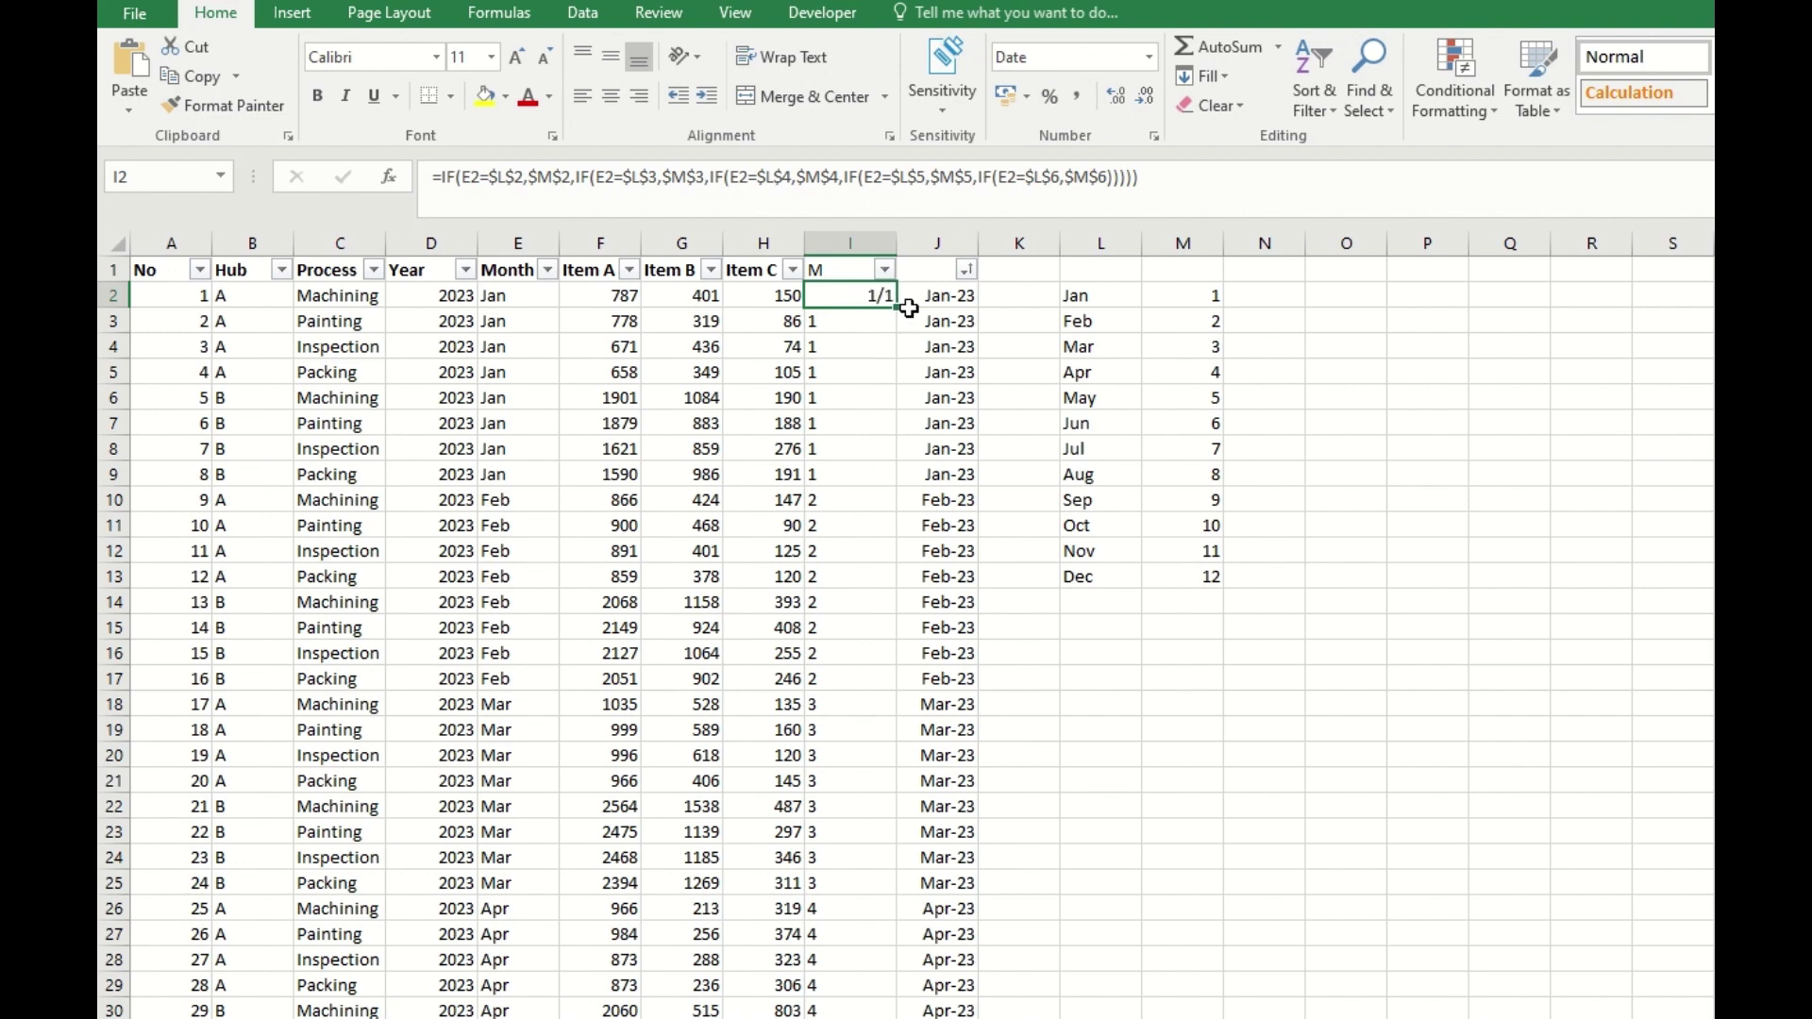
pyautogui.click(938, 296)
pyautogui.click(874, 296)
pyautogui.doubleClick(897, 309)
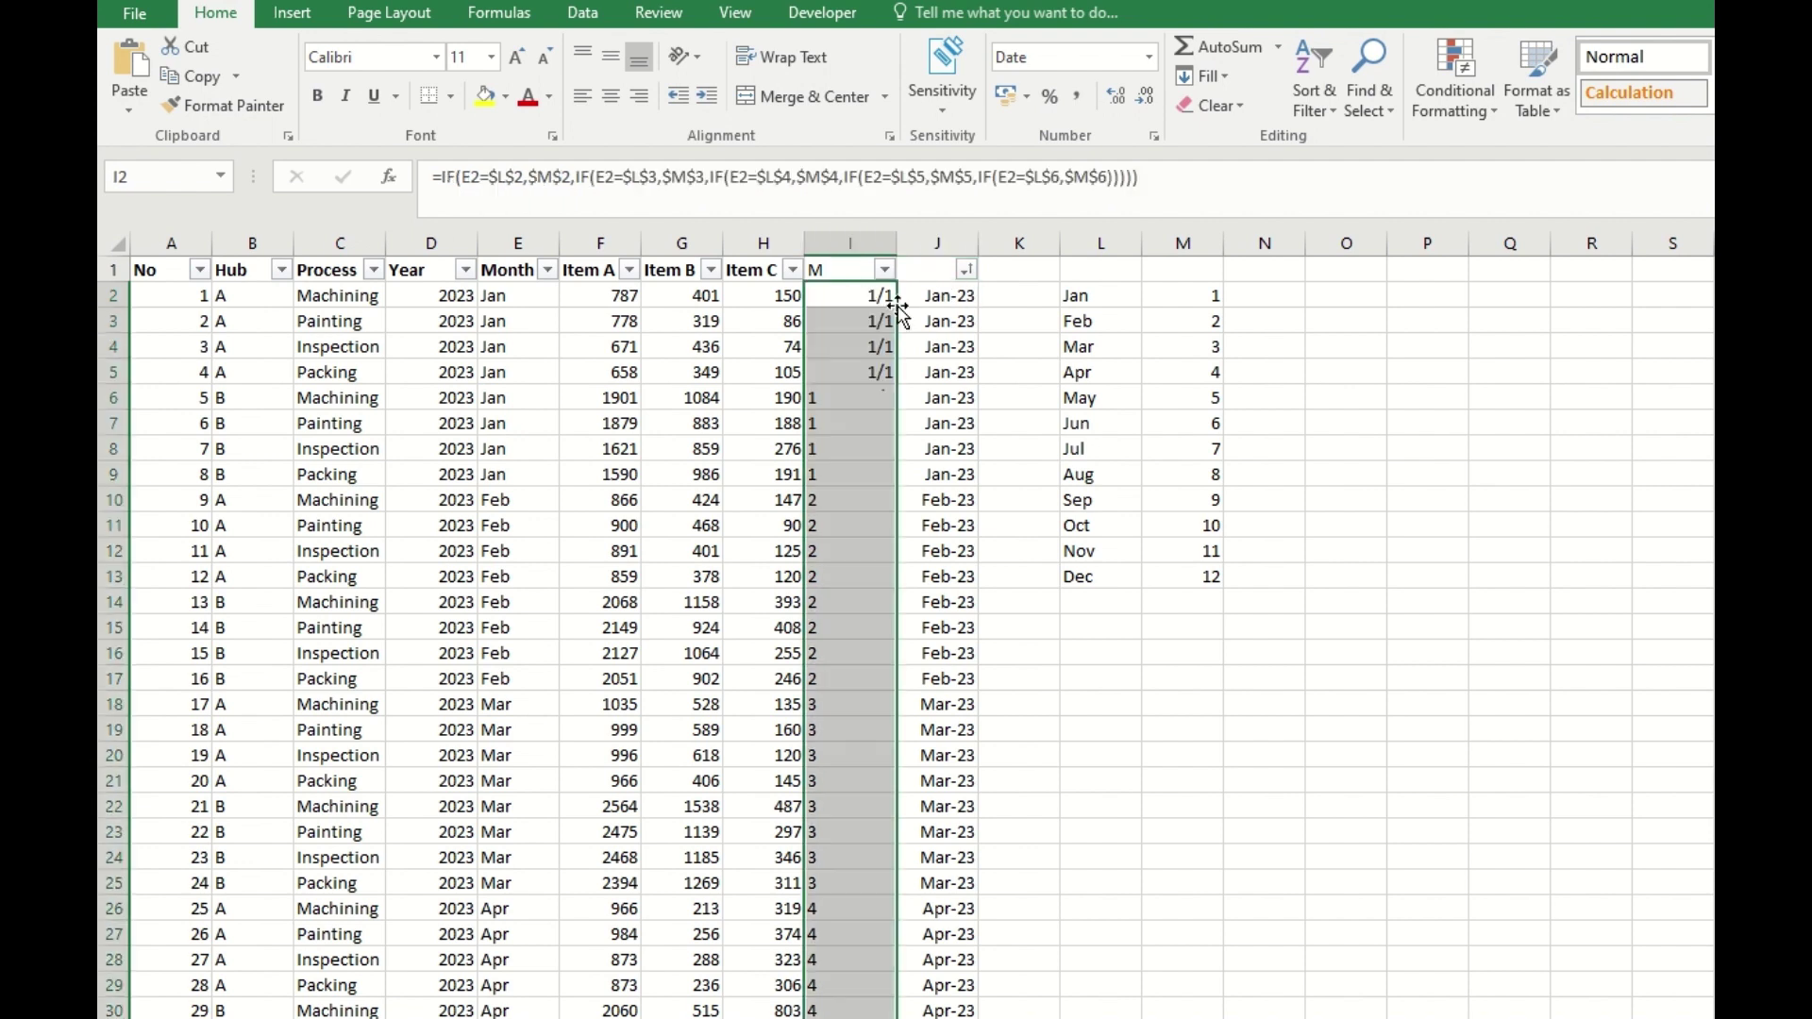
pyautogui.click(855, 349)
pyautogui.click(864, 295)
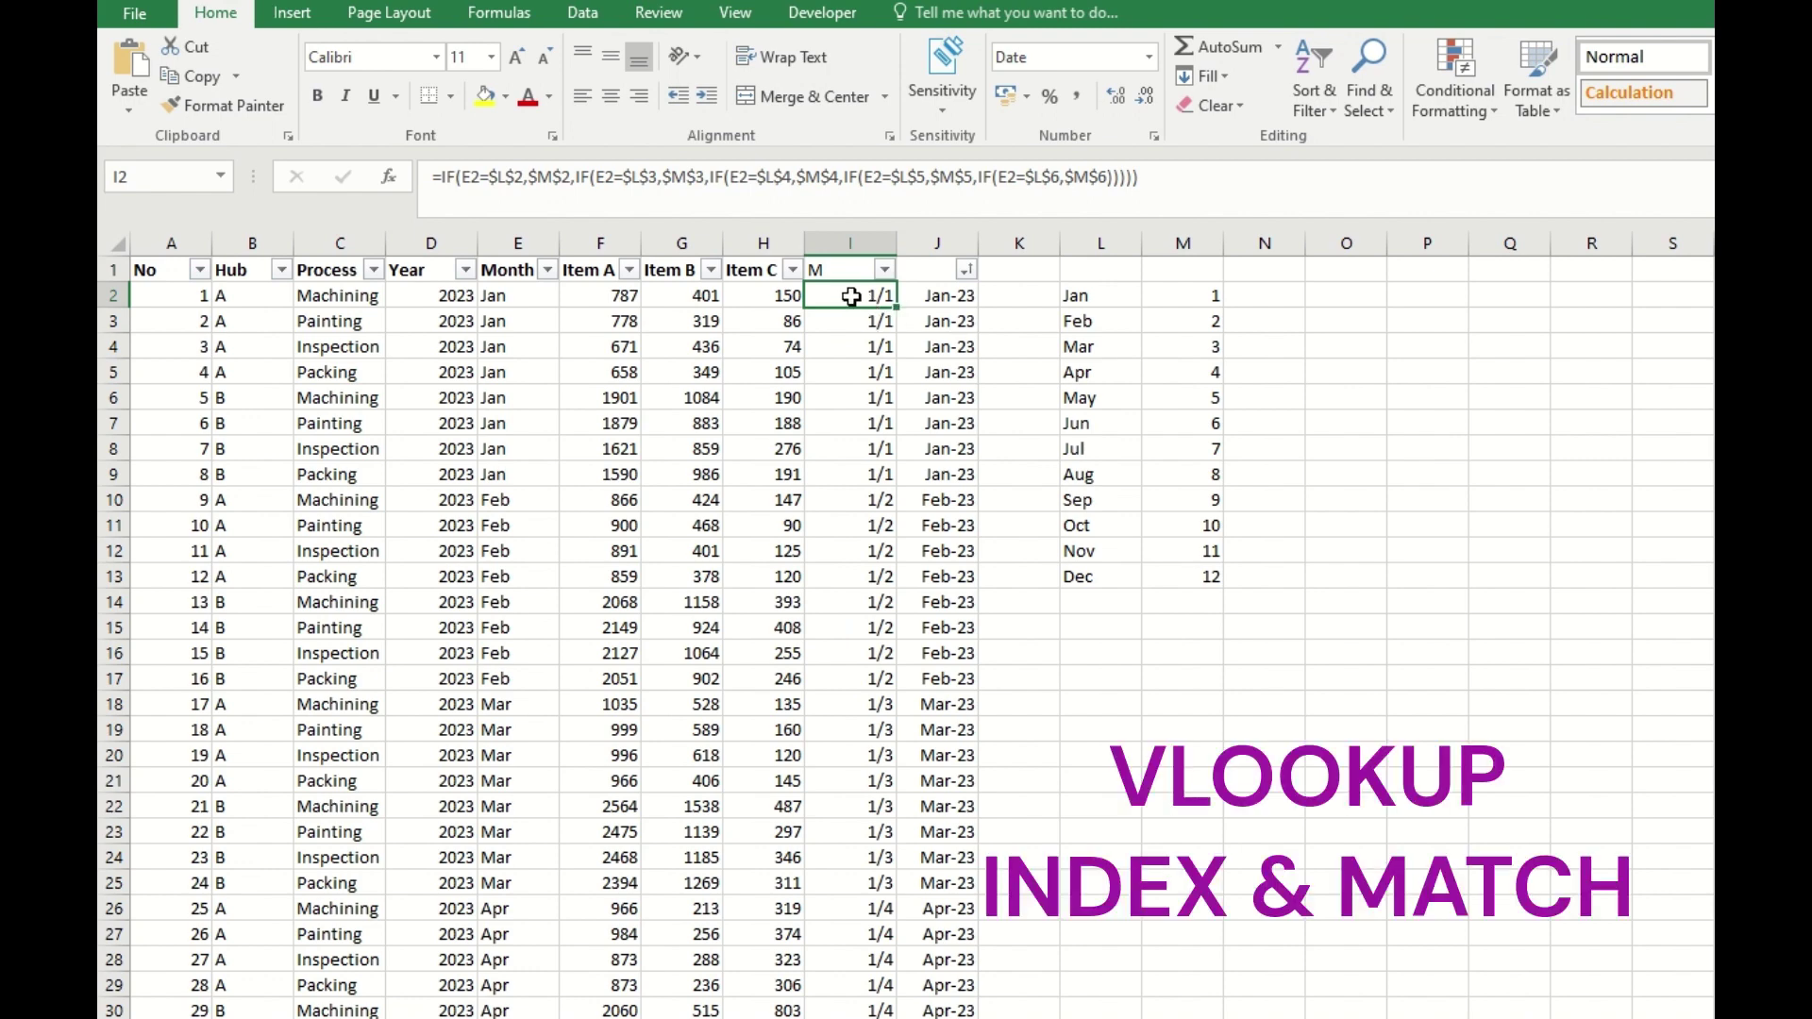
pyautogui.moveTo(1122, 298); pyautogui.dragTo(1175, 569)
pyautogui.click(1092, 635)
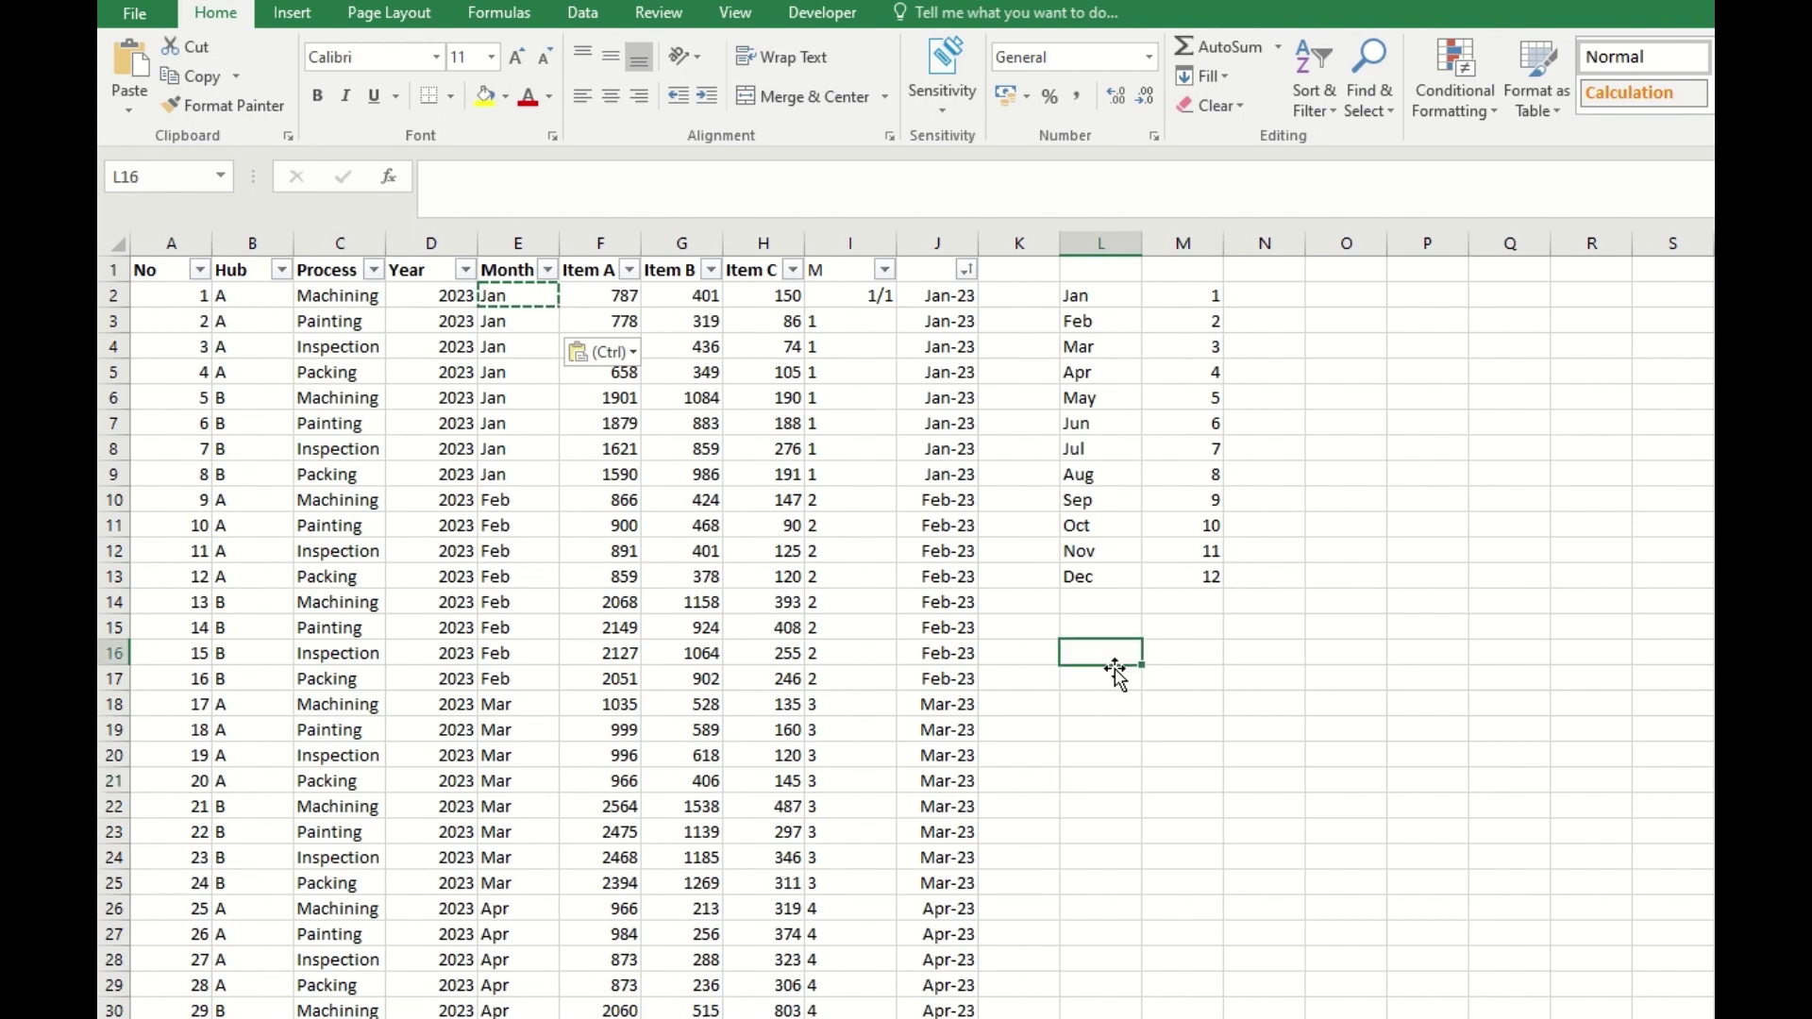
pyautogui.click(1115, 658)
pyautogui.press('Down')
pyautogui.press('Down')
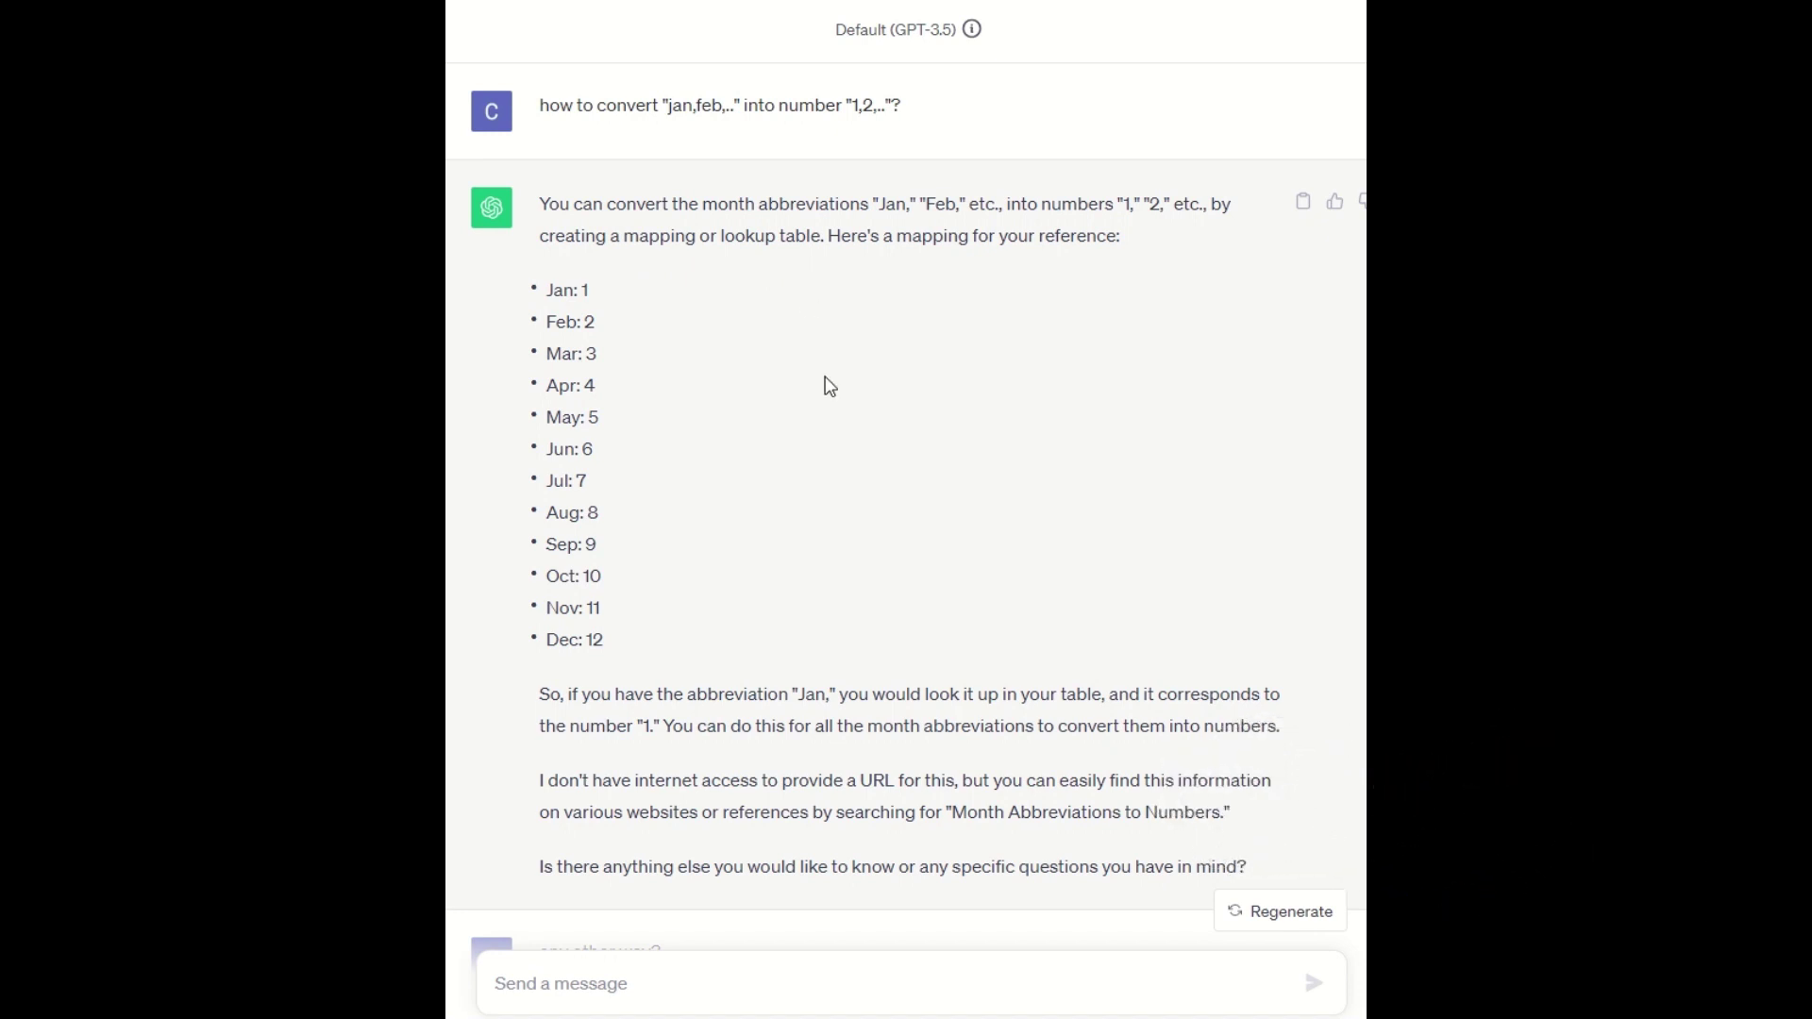
# - Switch to the ChatGPT conversation and read its suggestions for converting month abbreviations into numbers
pyautogui.scroll(-5, 830, 386)
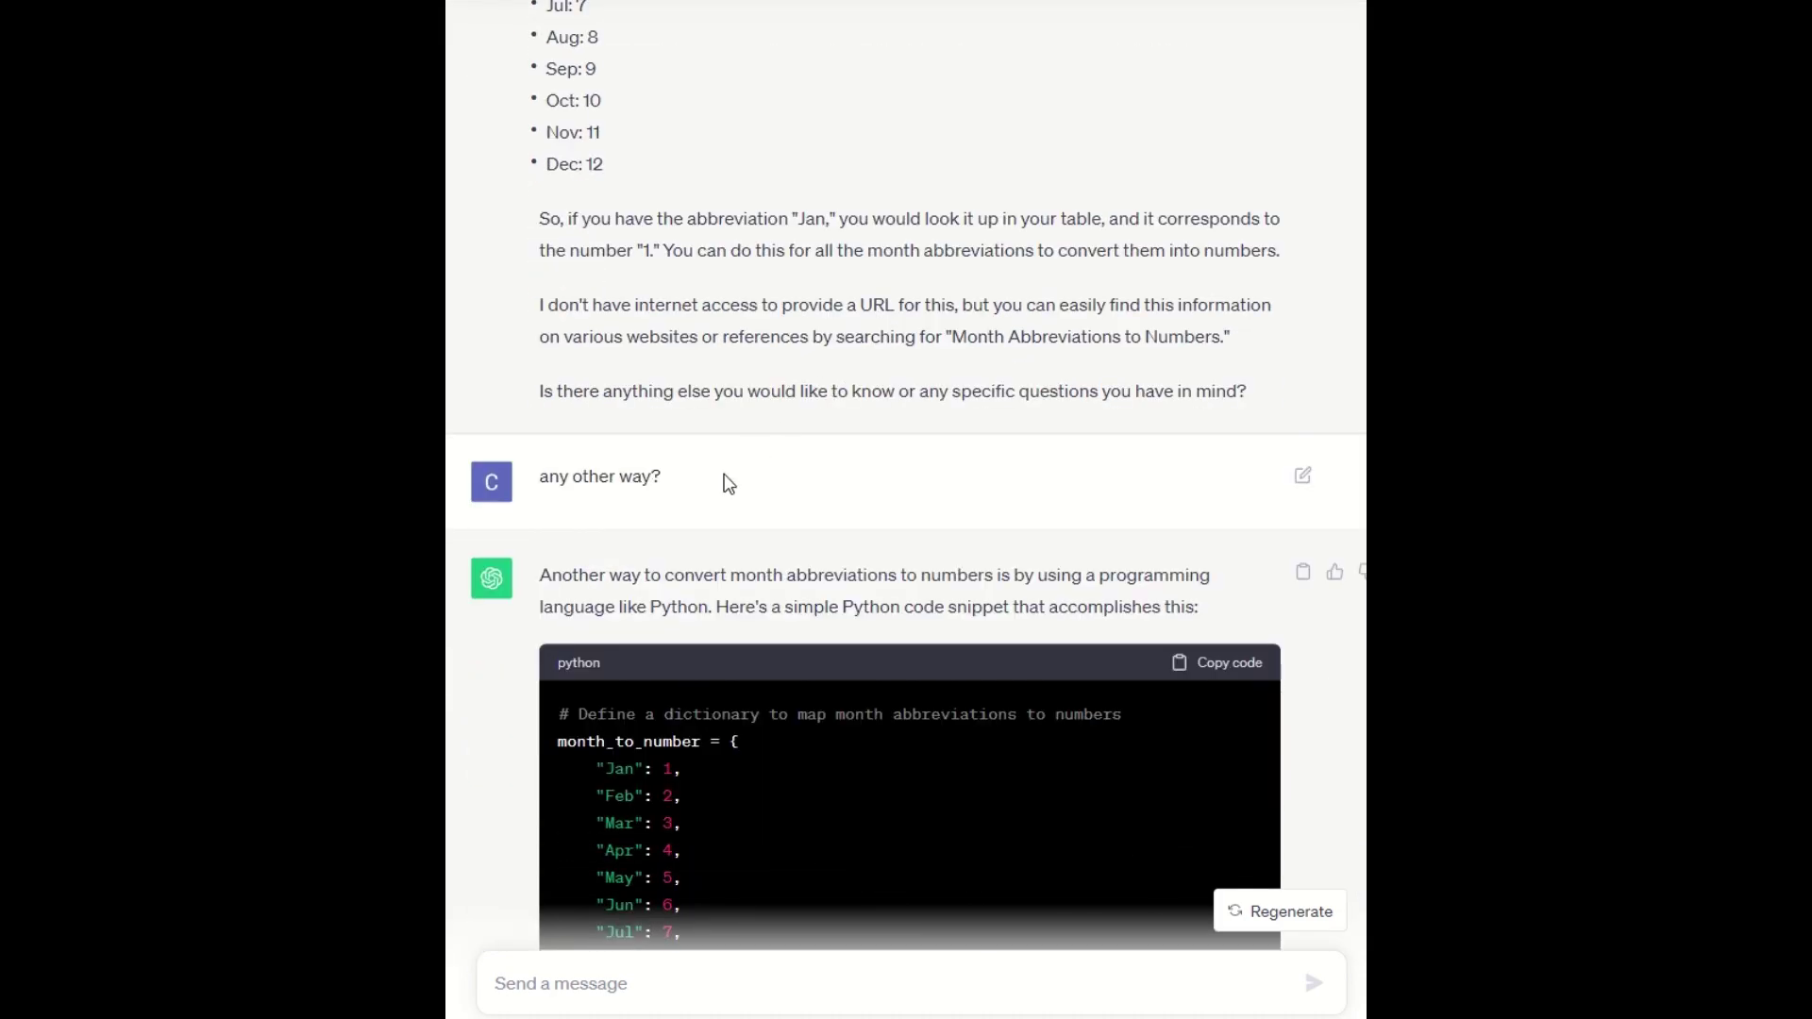
pyautogui.scroll(-5, 717, 498)
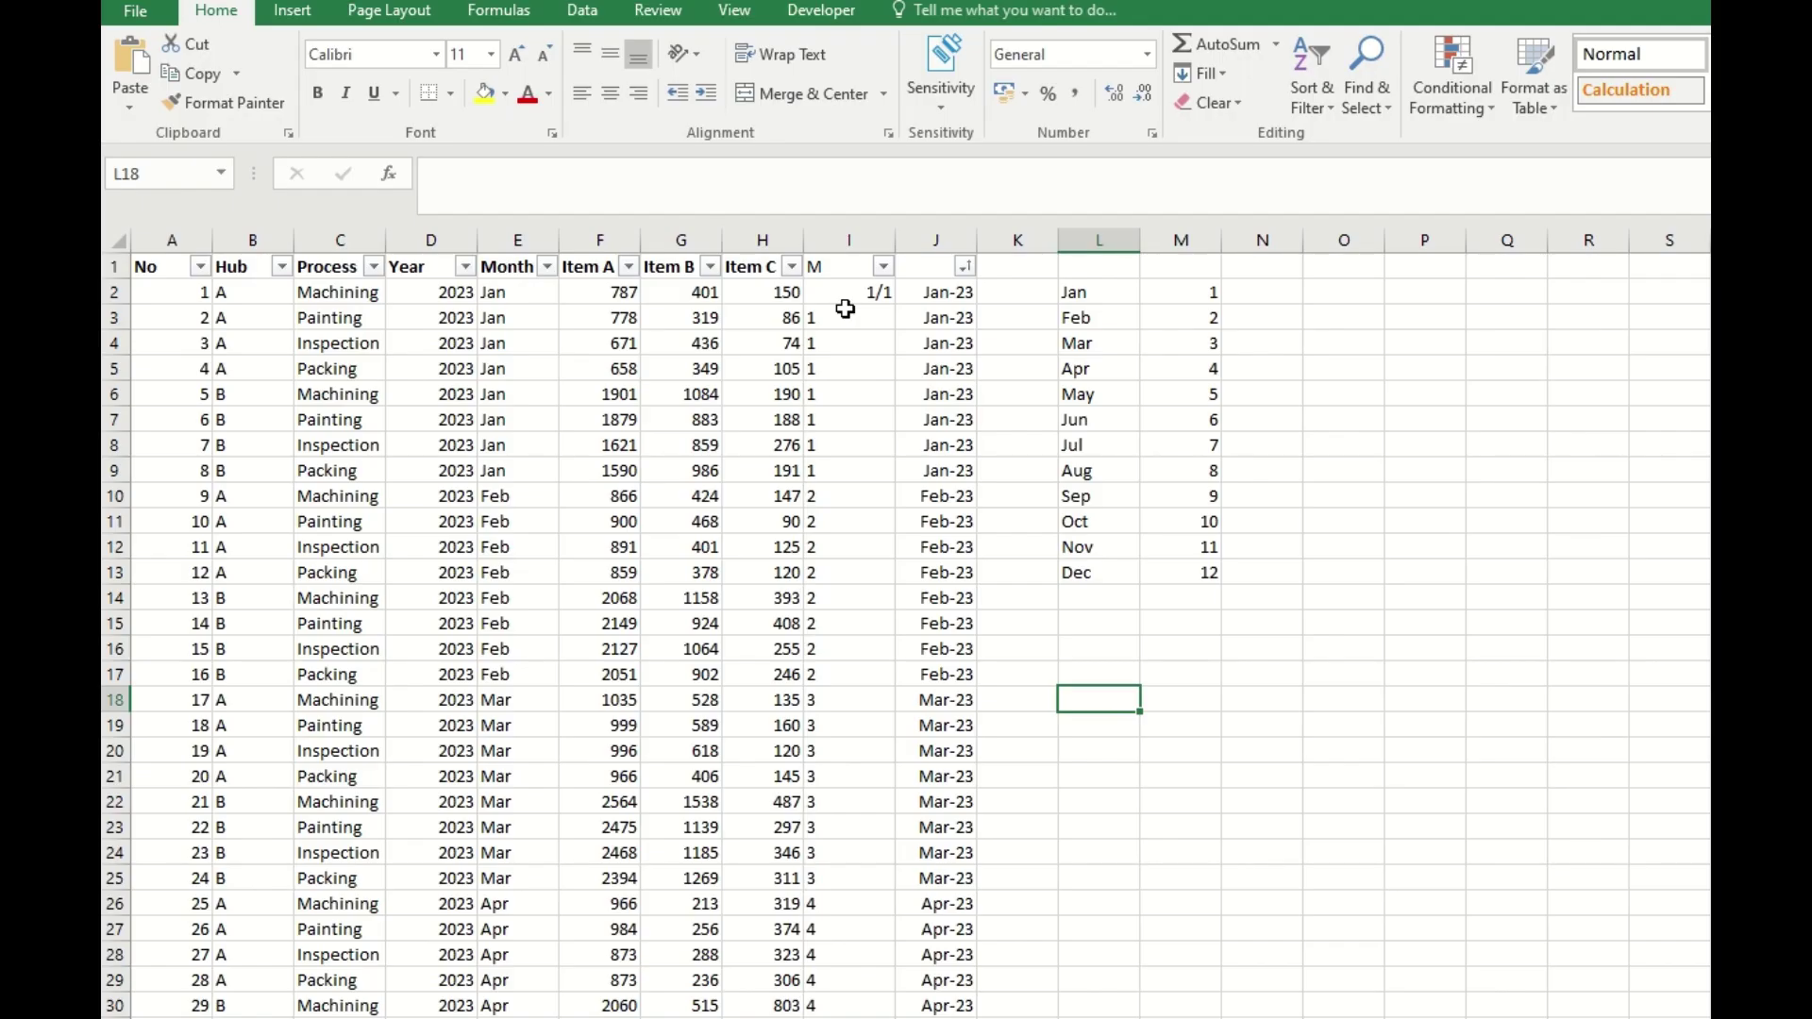
# - Replace the formula in I2 with =VLOOKUP(E2,L2:M13,2,FALSE) to look up the month number by exact match
pyautogui.click(849, 294)
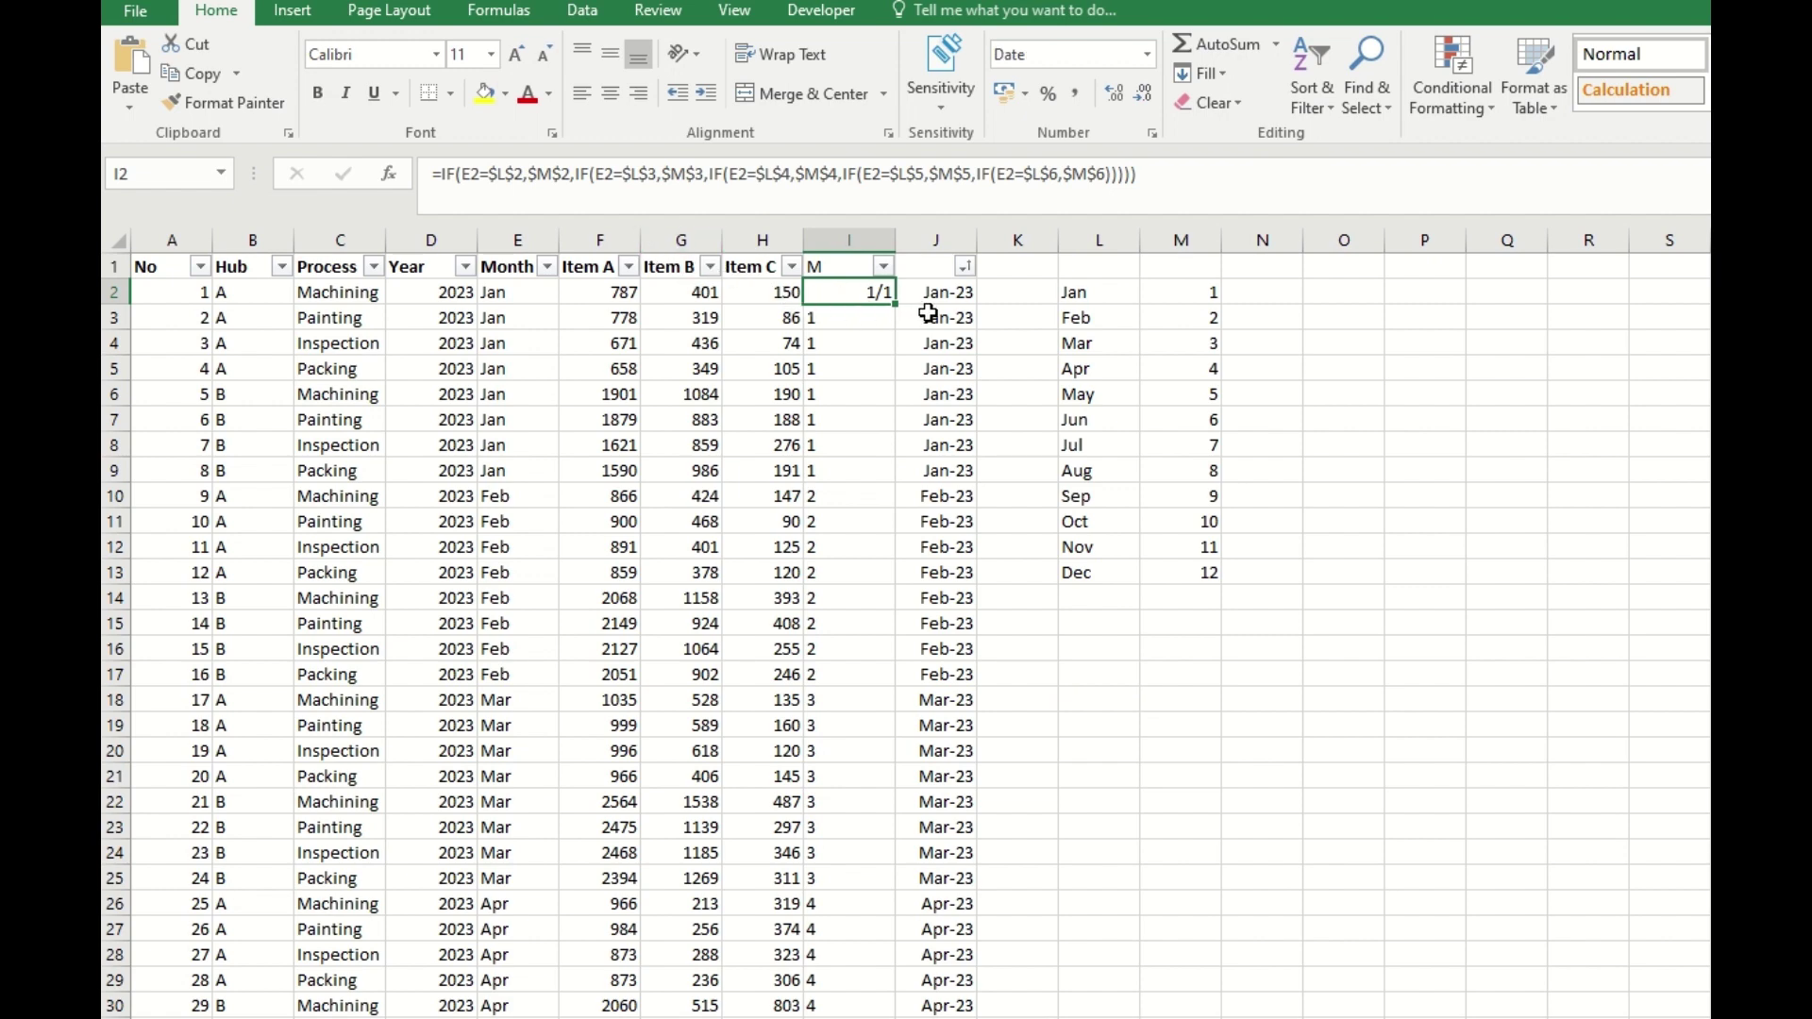
pyautogui.write('=vloo')
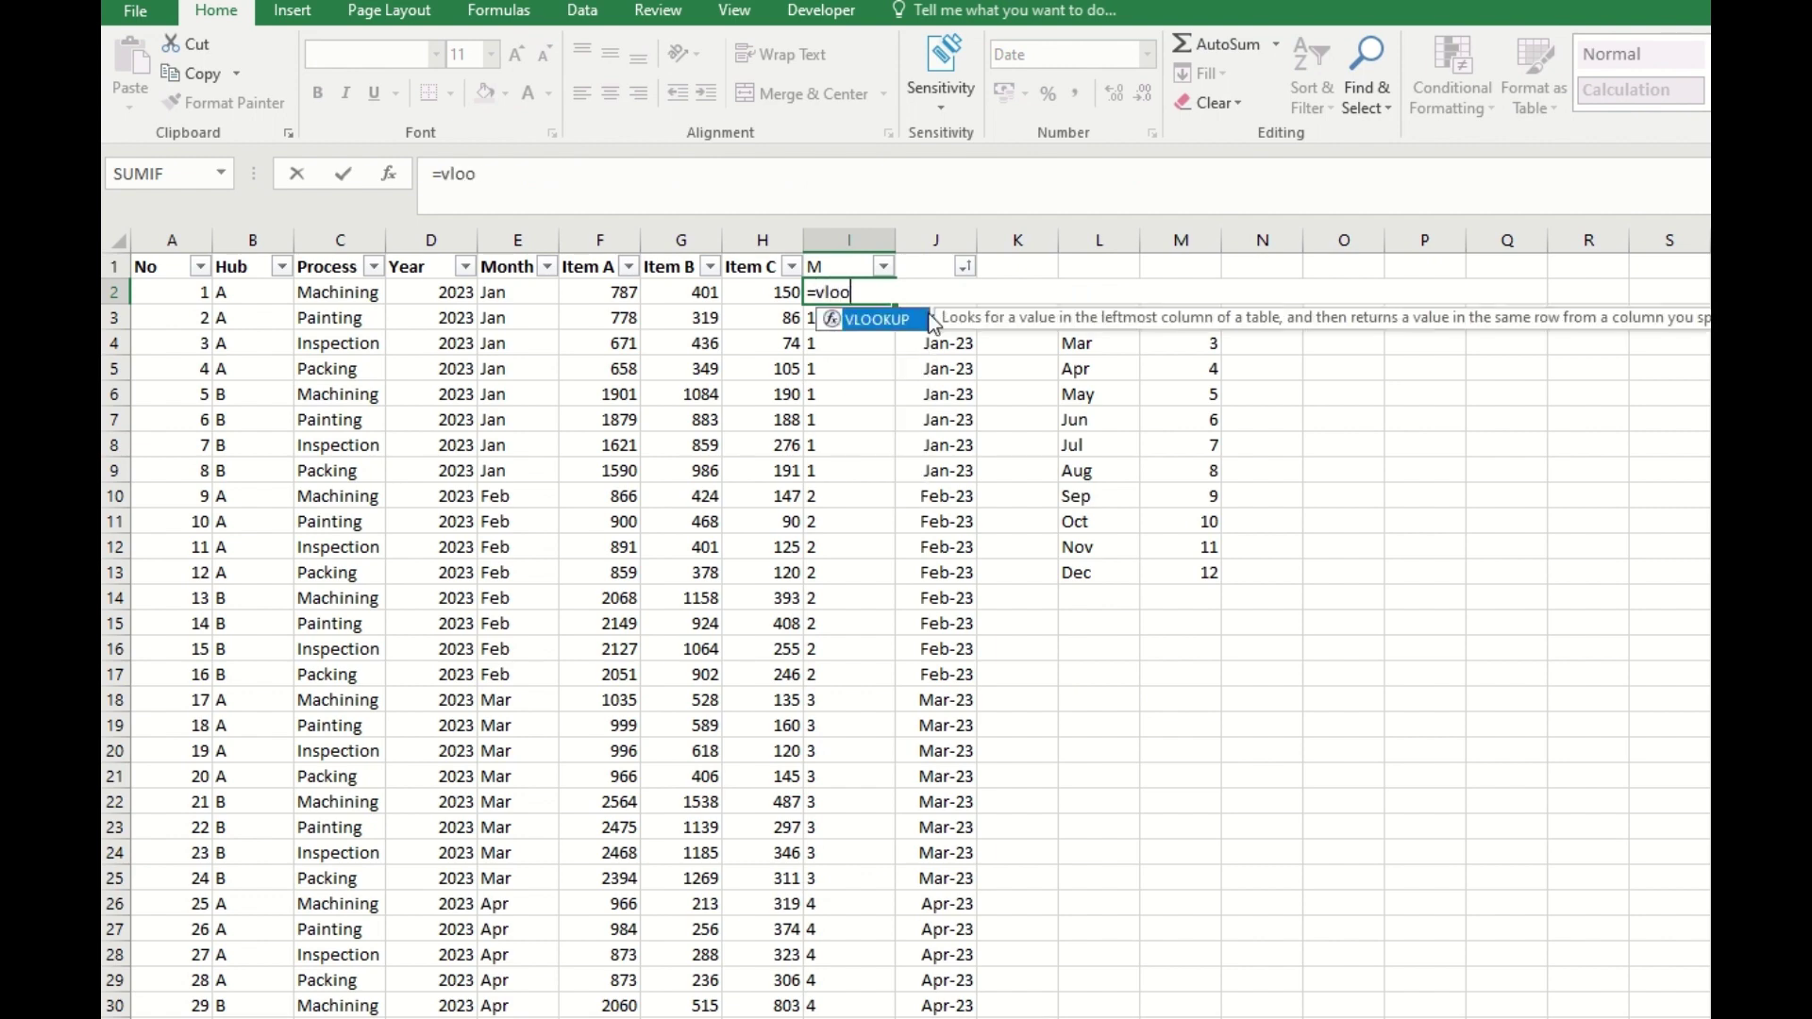
pyautogui.write('kup(')
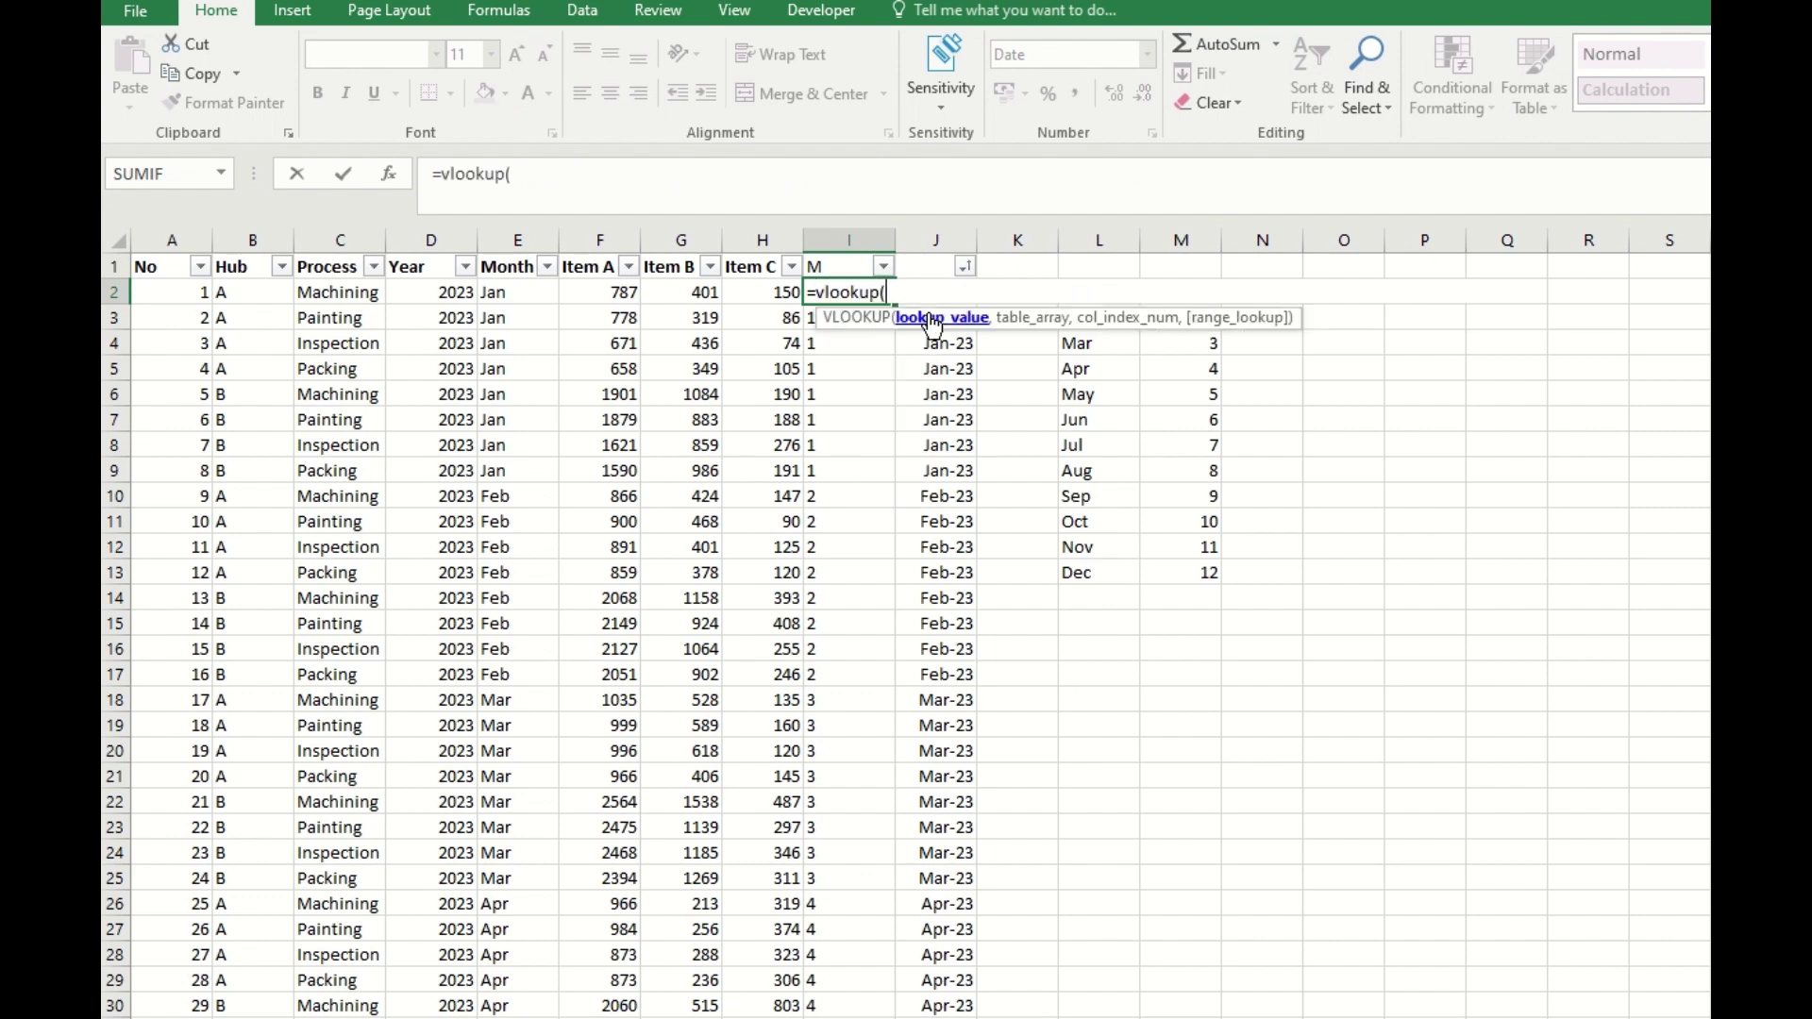
pyautogui.click(508, 295)
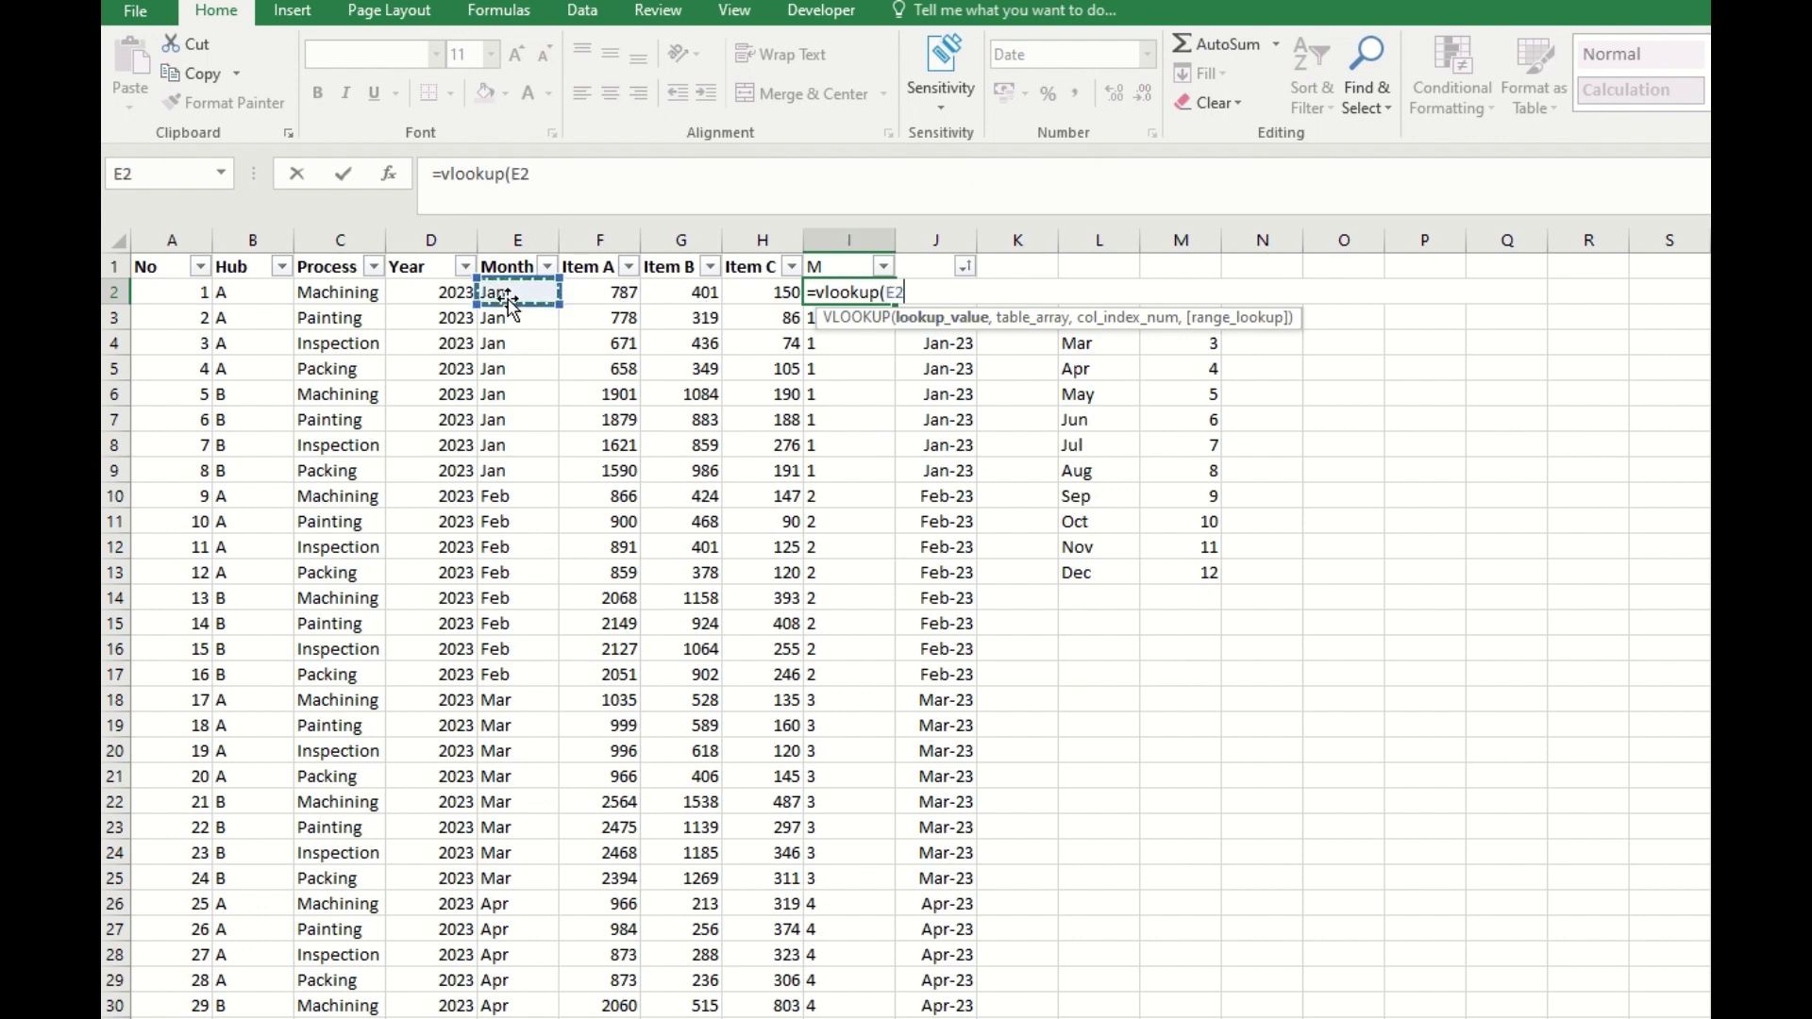
pyautogui.write(',')
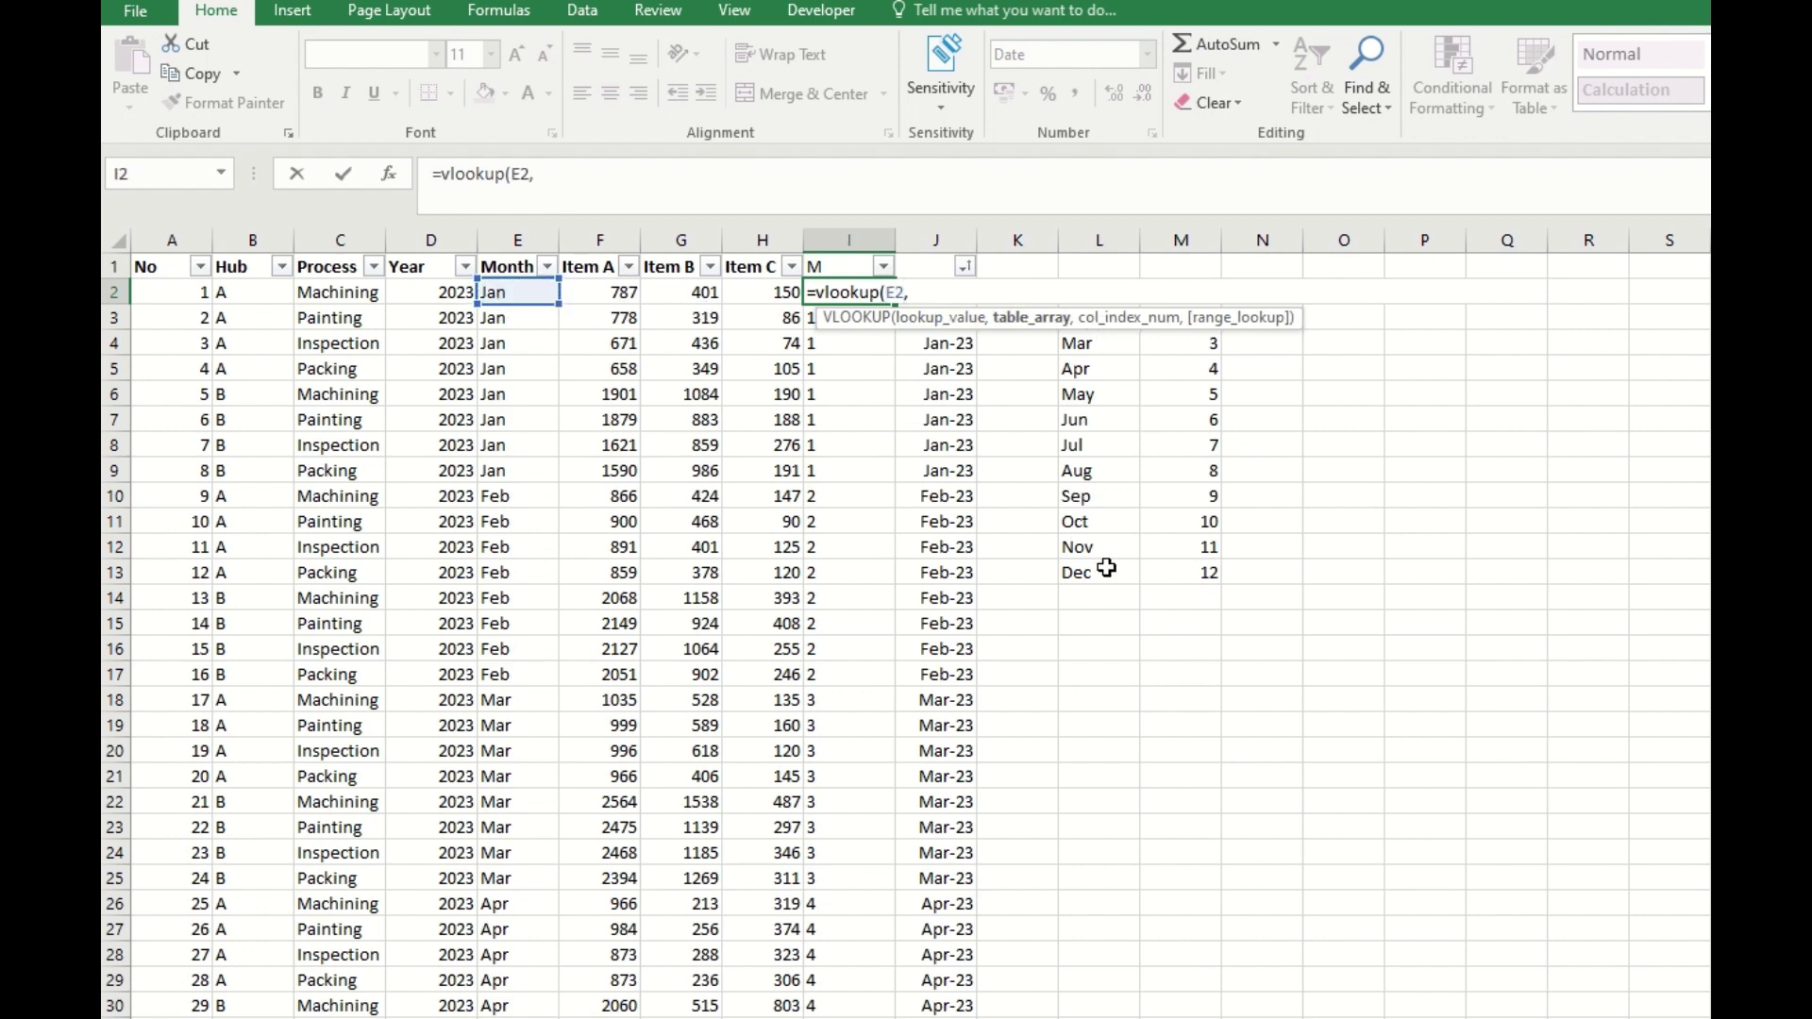
pyautogui.moveTo(1106, 568); pyautogui.dragTo(1187, 292)
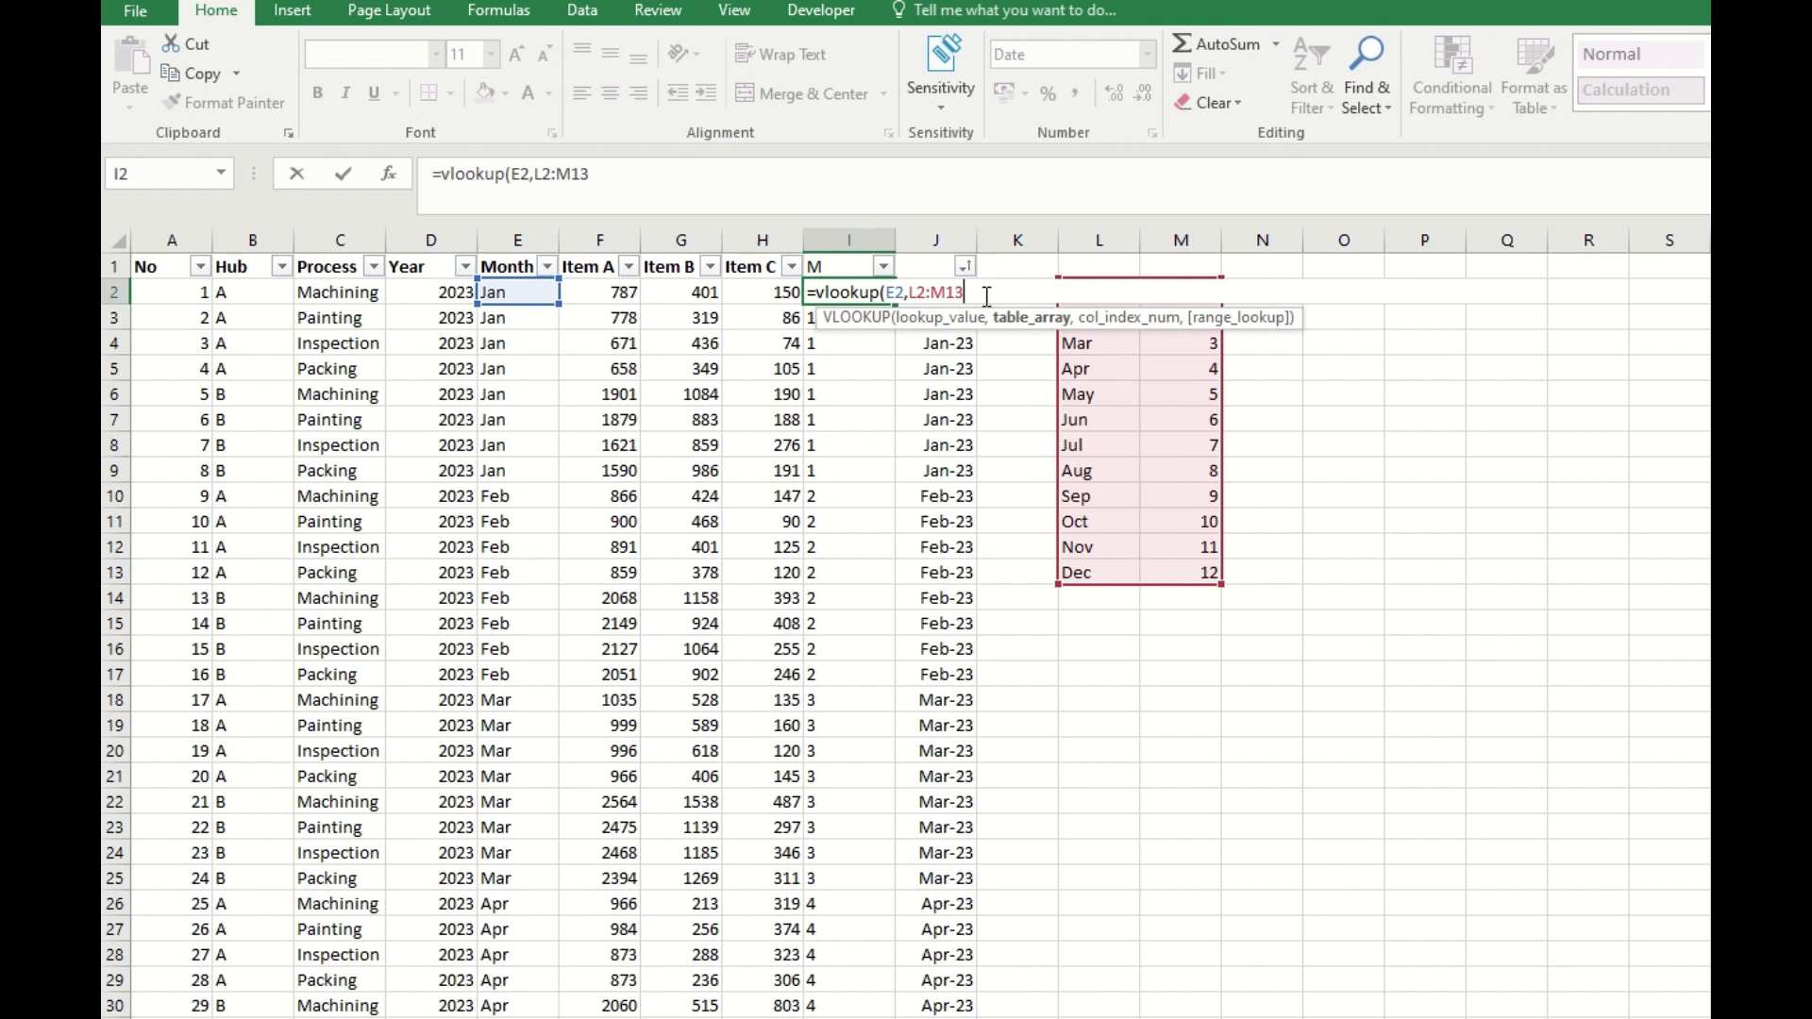
pyautogui.write(',')
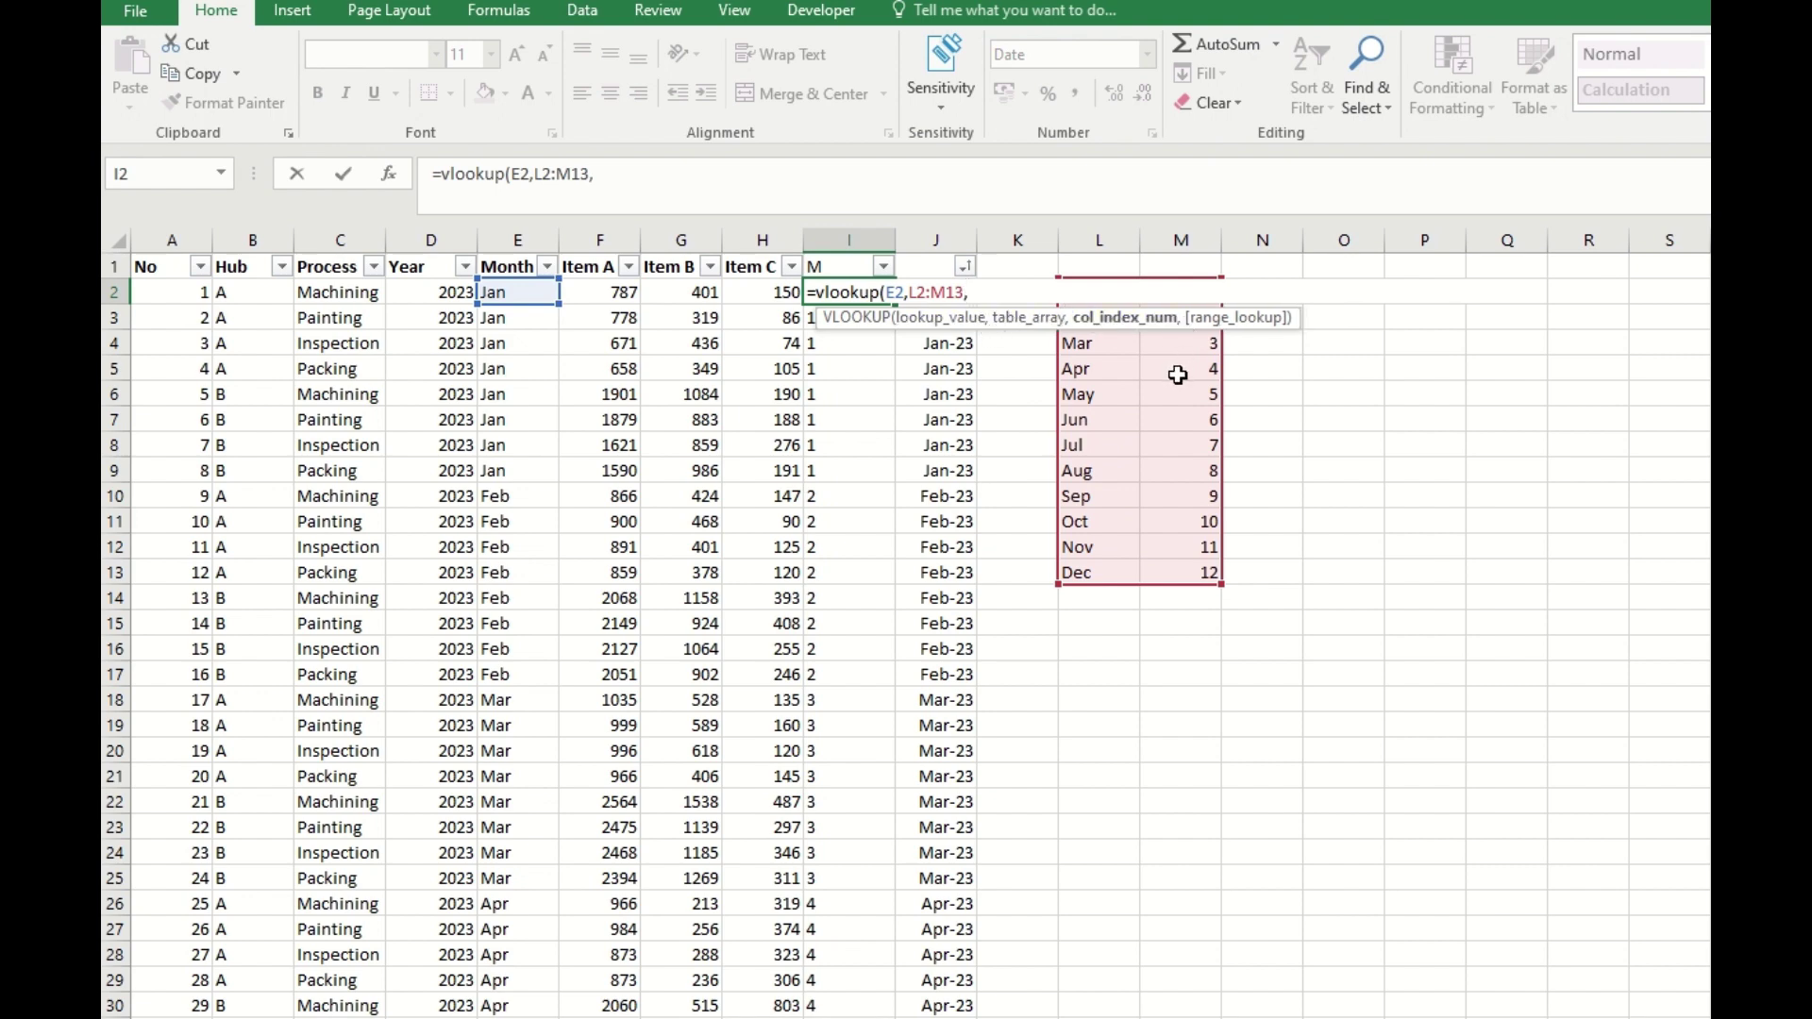
pyautogui.write(',')
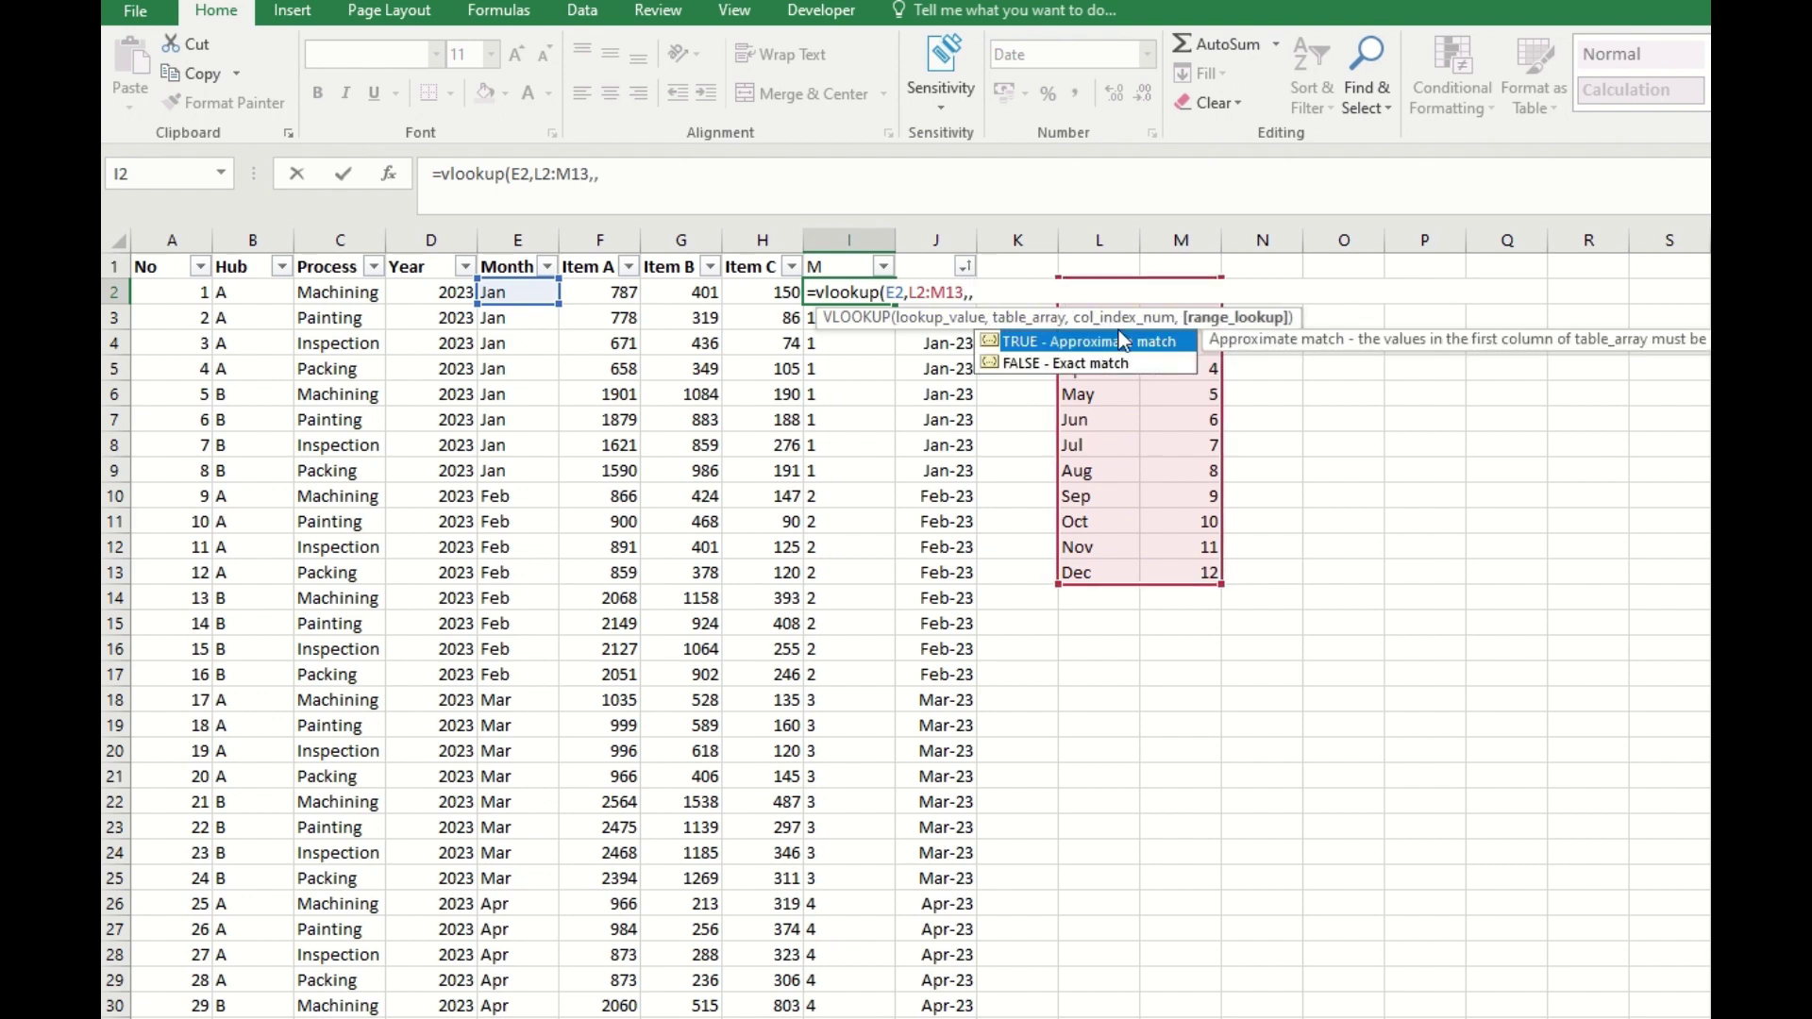
pyautogui.press('BackSpace')
pyautogui.write('2,')
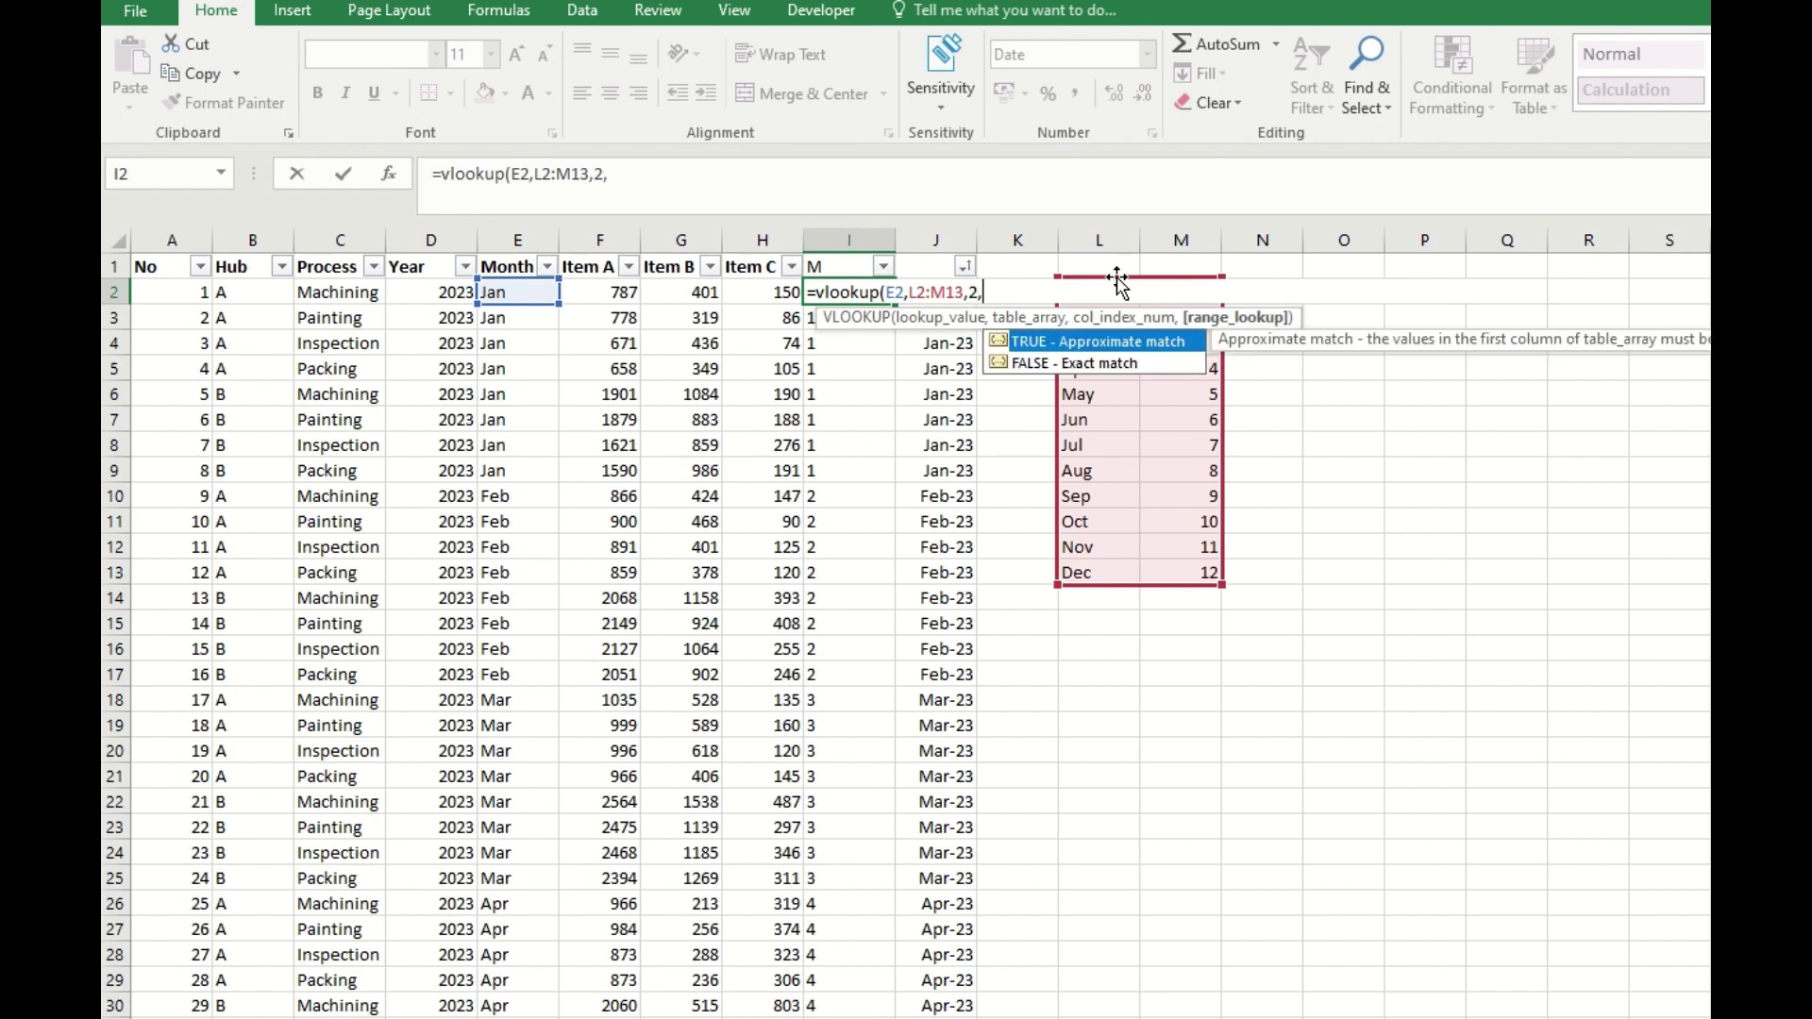
pyautogui.doubleClick(1067, 365)
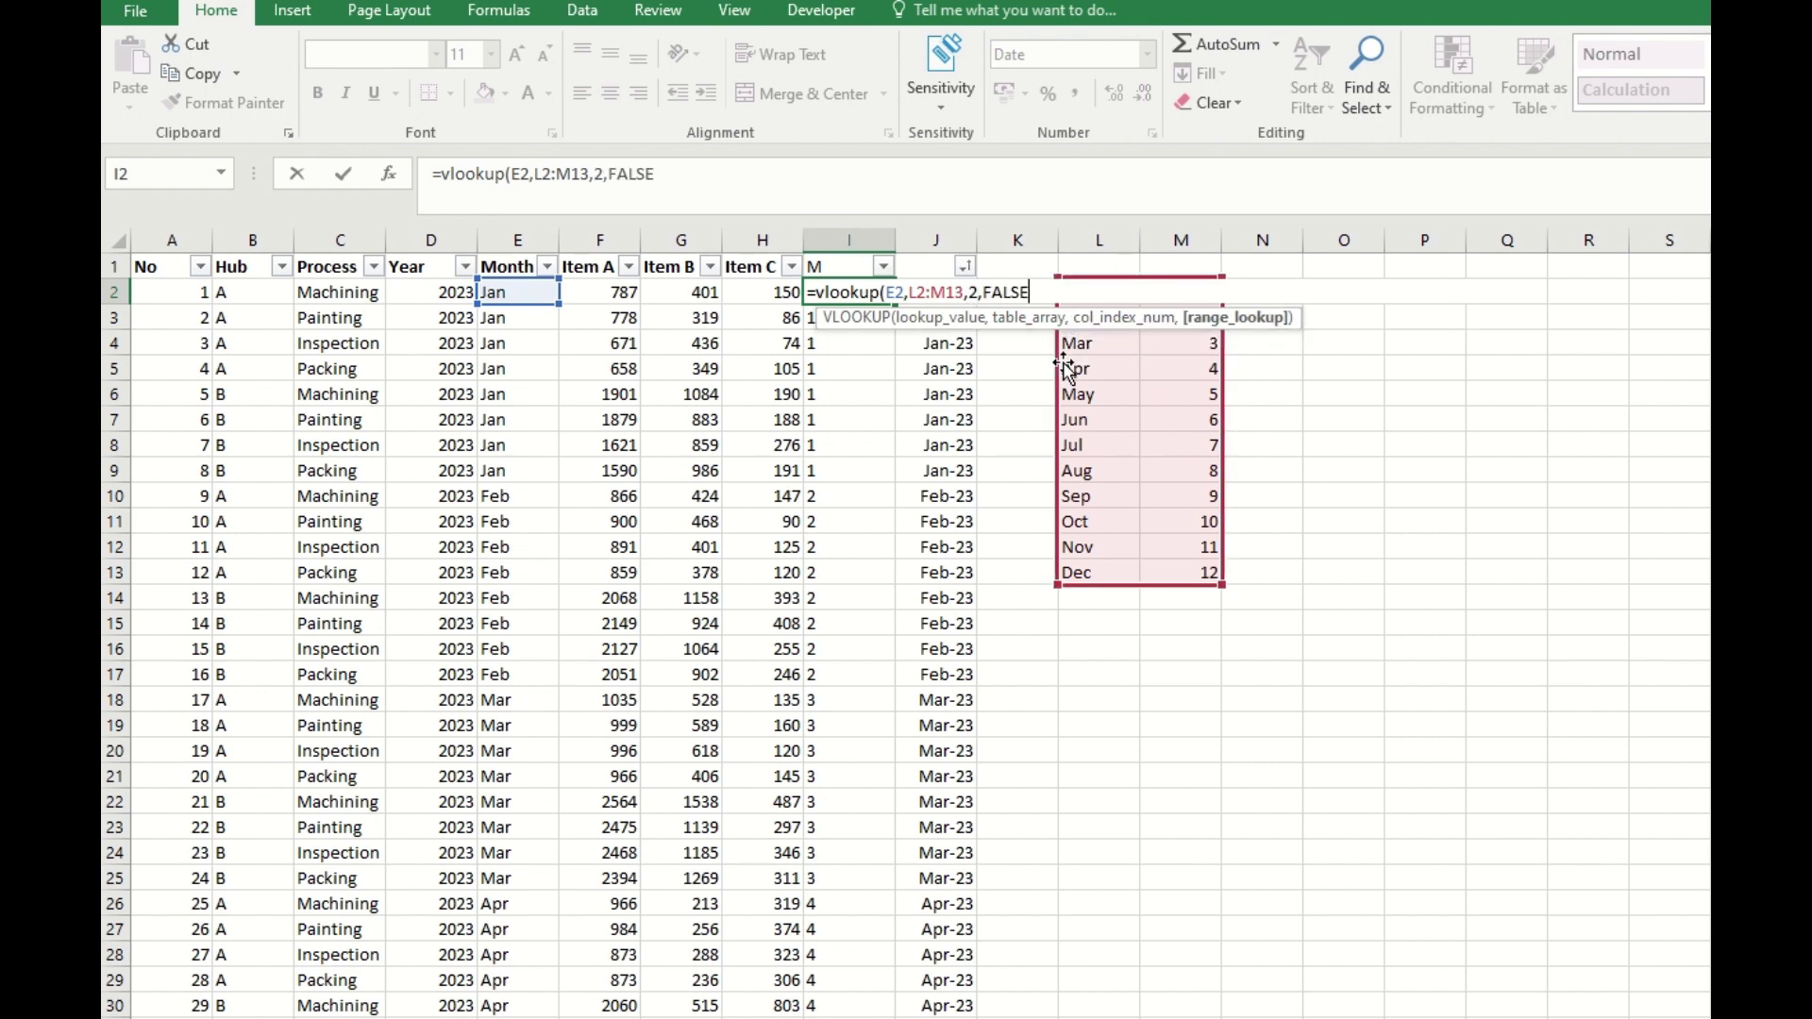
pyautogui.press('Return')
# - Make the lookup range in the I2 formula absolute as $L$2:$M$13 and fill the VLOOKUP down column I
pyautogui.click(869, 292)
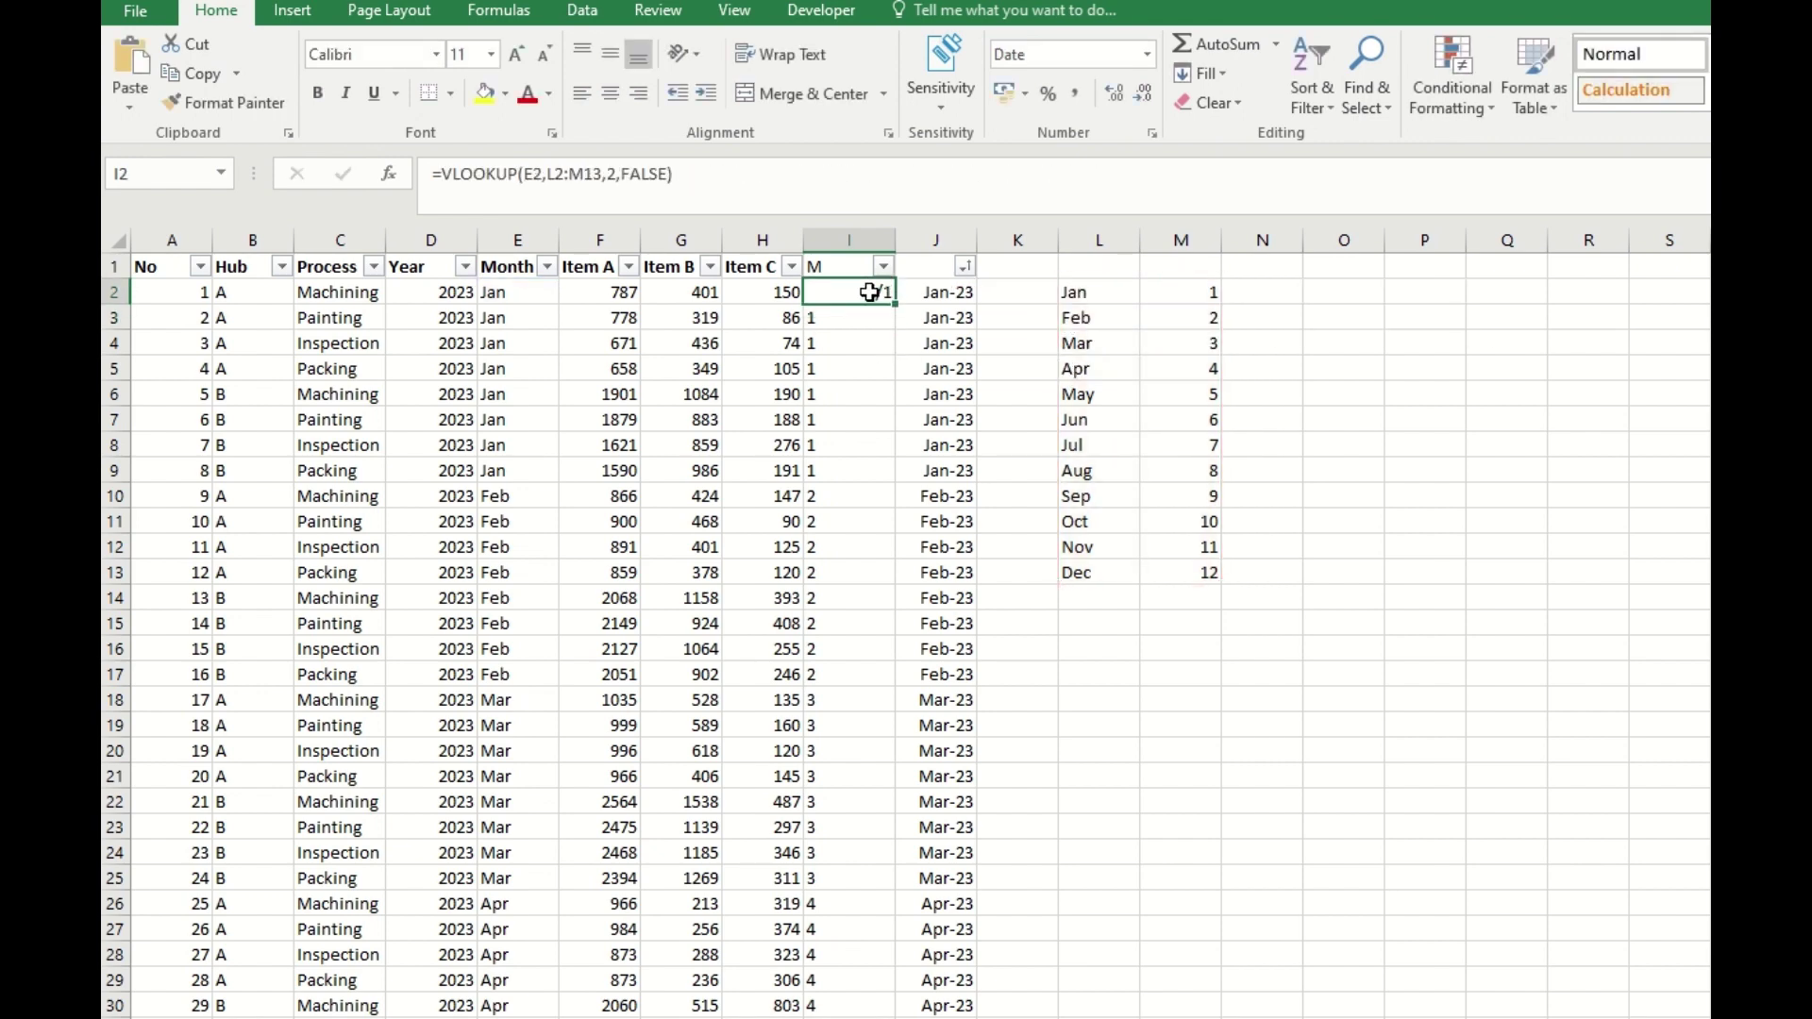
pyautogui.moveTo(549, 176); pyautogui.dragTo(597, 177)
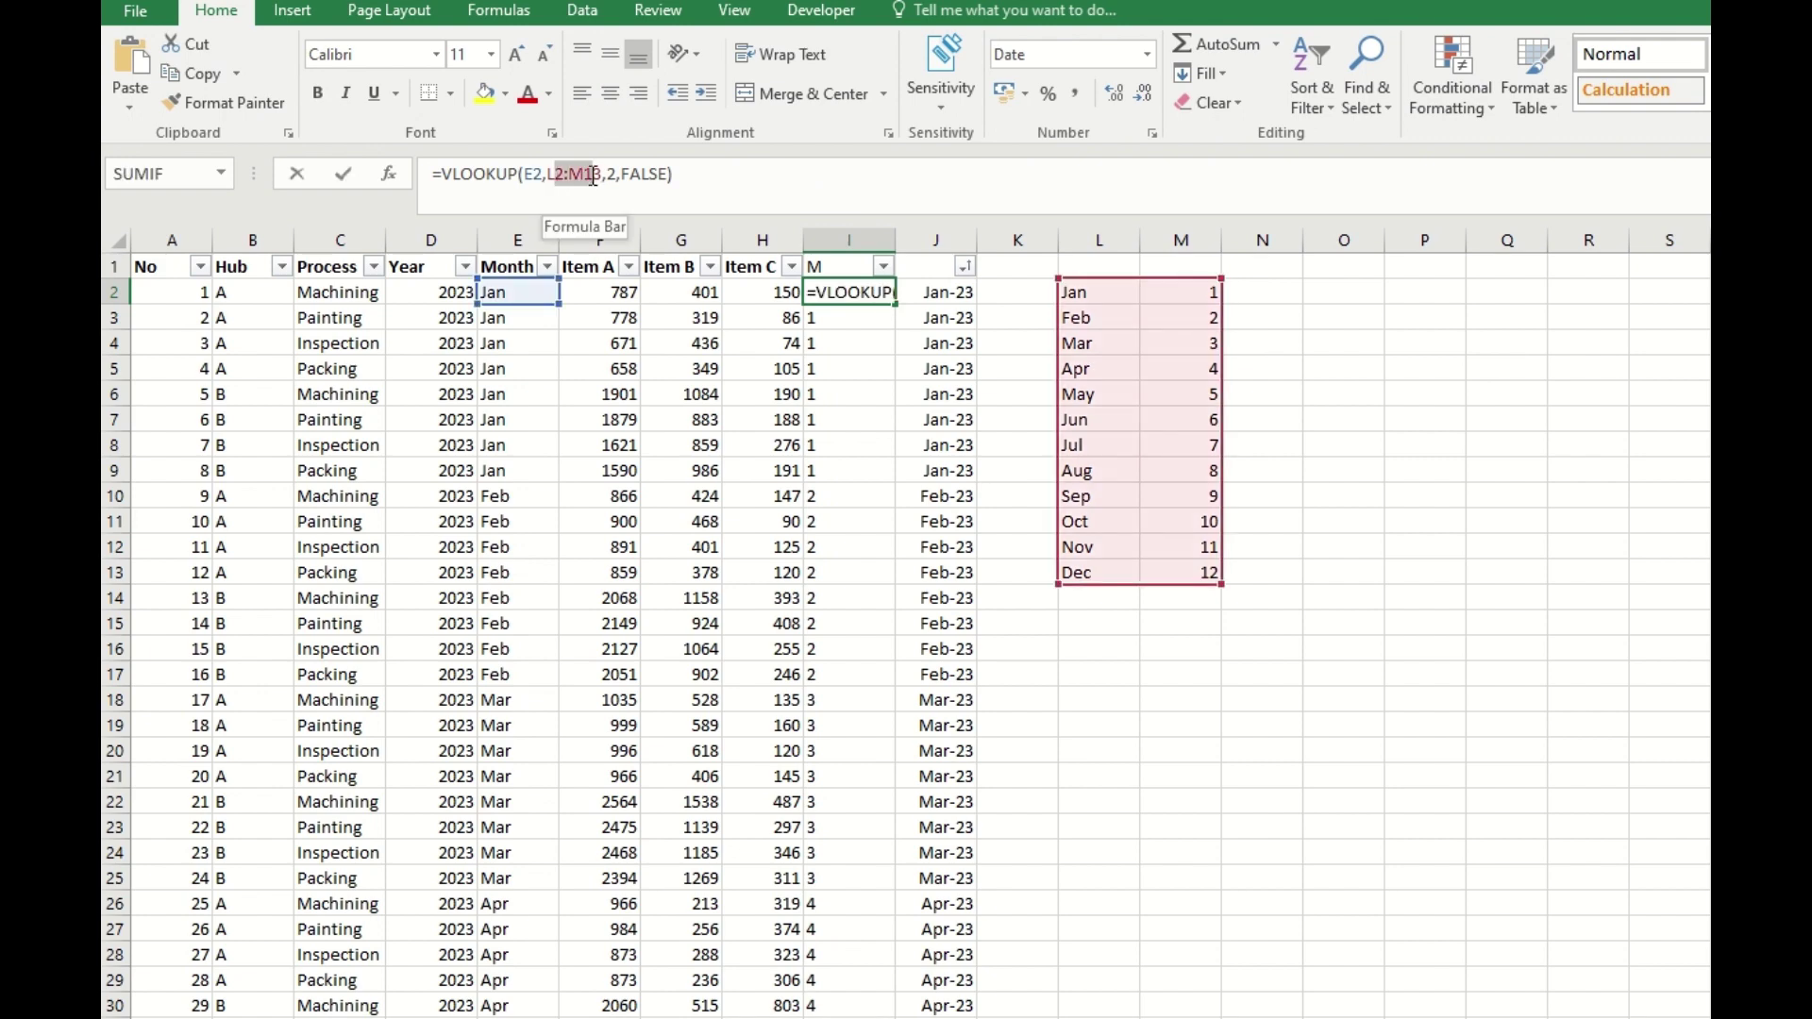
pyautogui.press('F4')
pyautogui.press('Return')
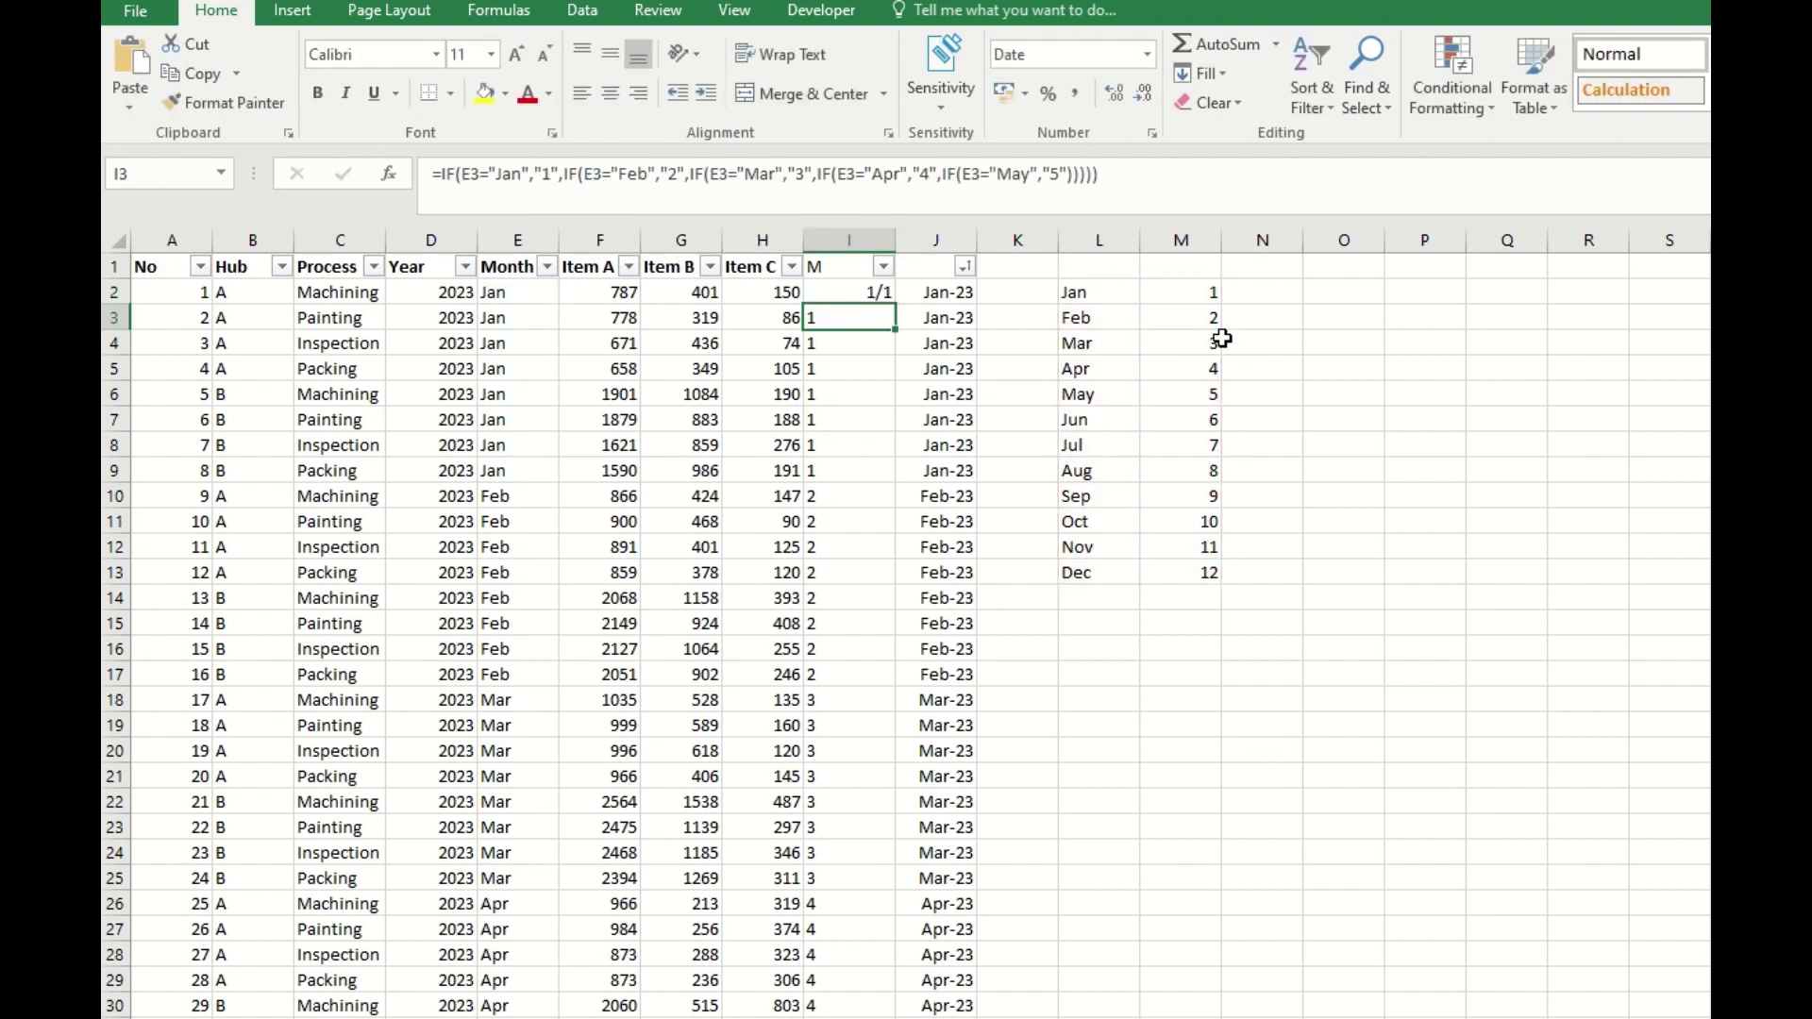
pyautogui.click(873, 292)
pyautogui.doubleClick(896, 305)
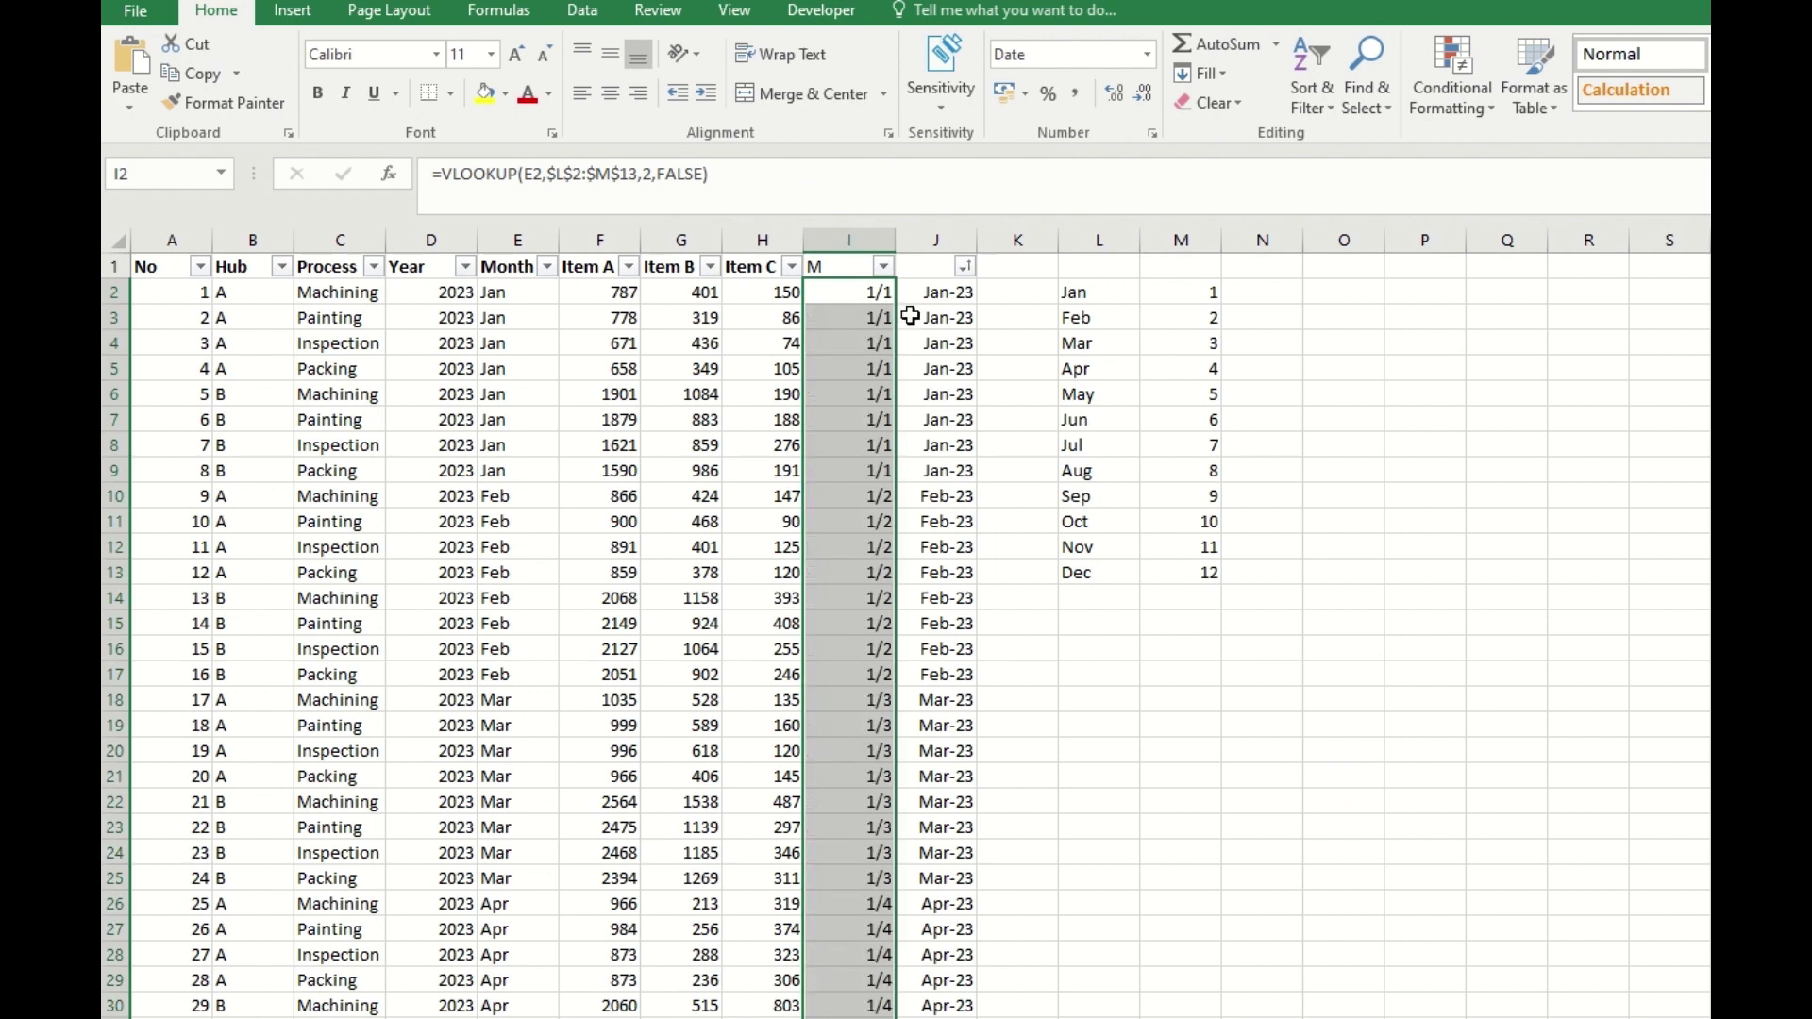
pyautogui.click(837, 392)
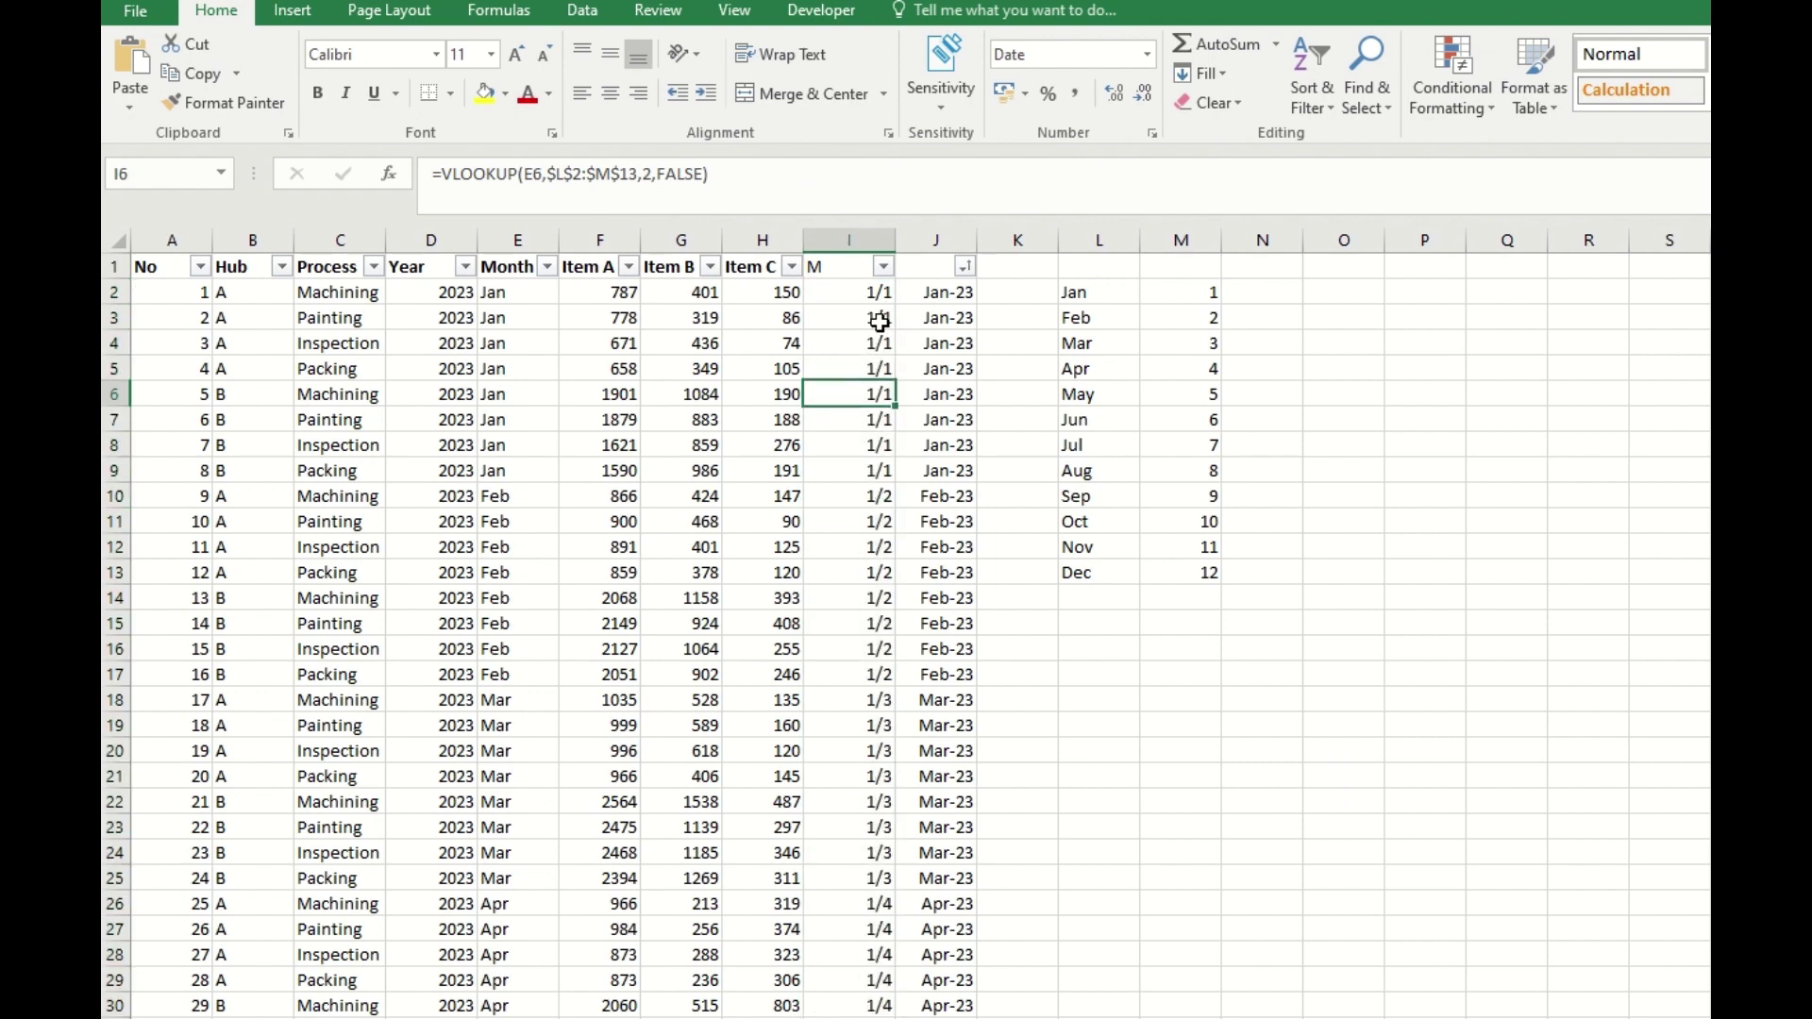
# - Examine the array, MATCH row number and column number arguments of the INDEX formula in I2
pyautogui.click(837, 293)
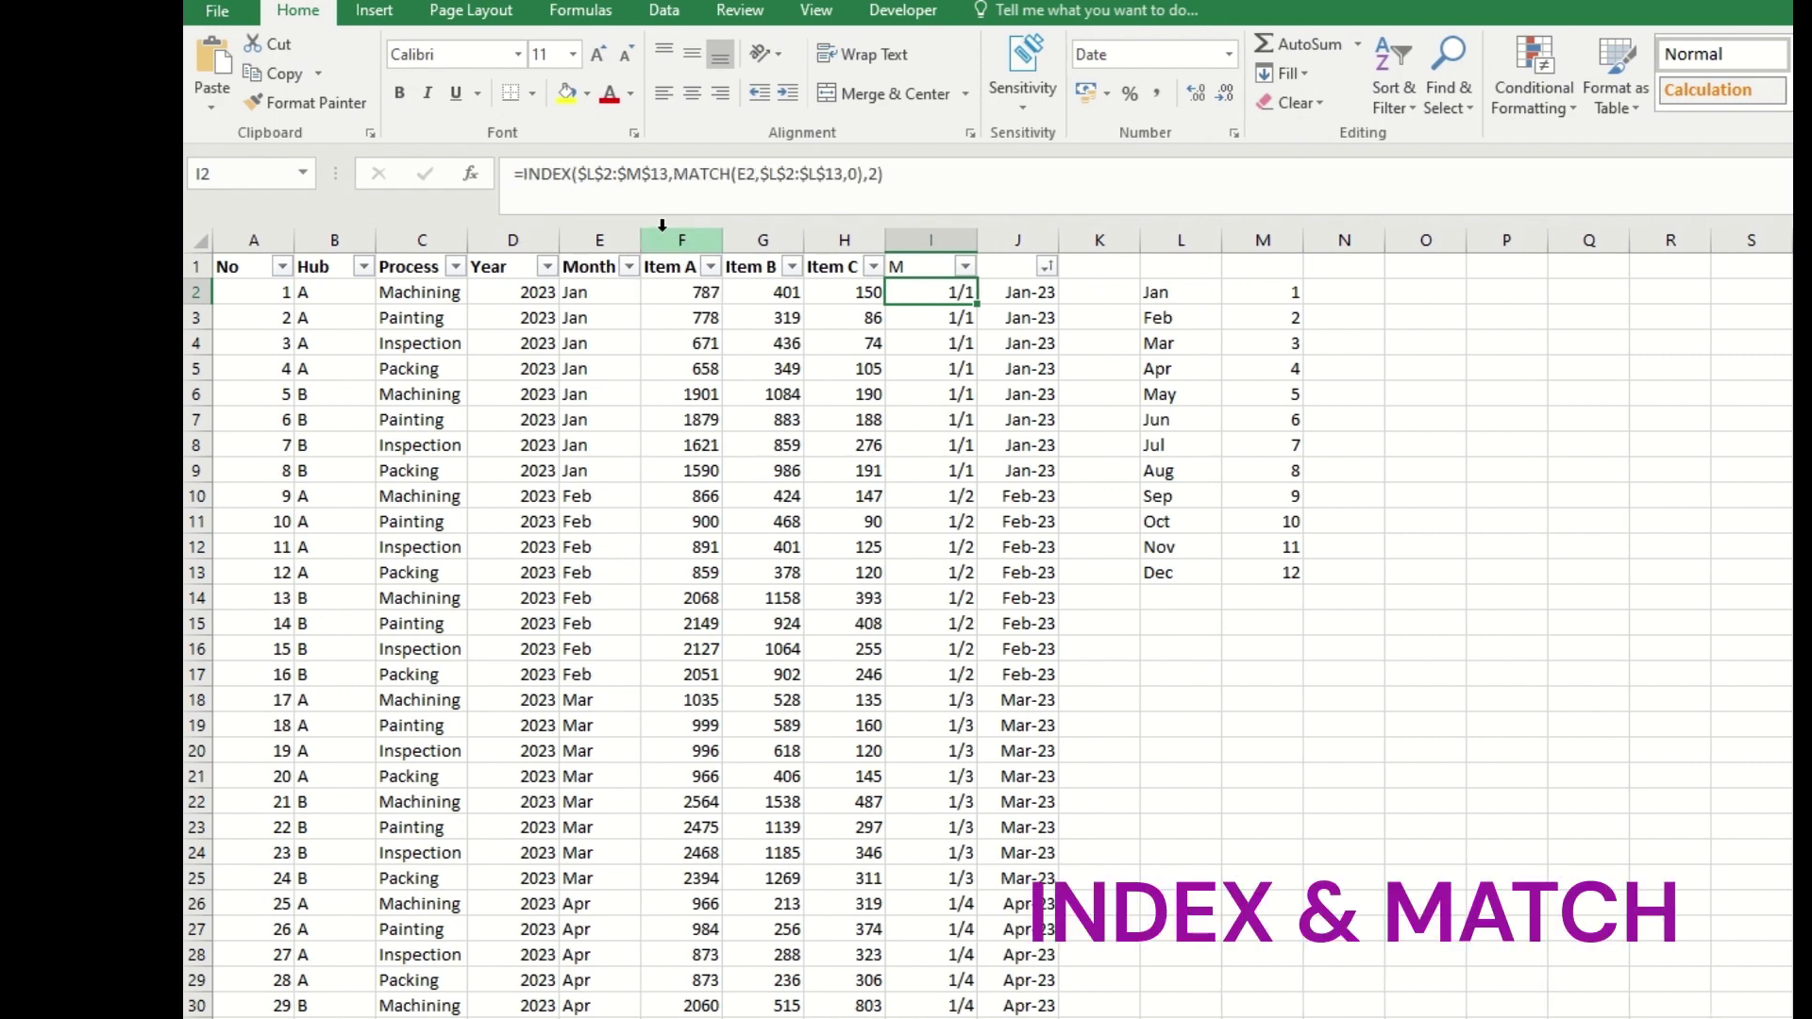
pyautogui.click(582, 174)
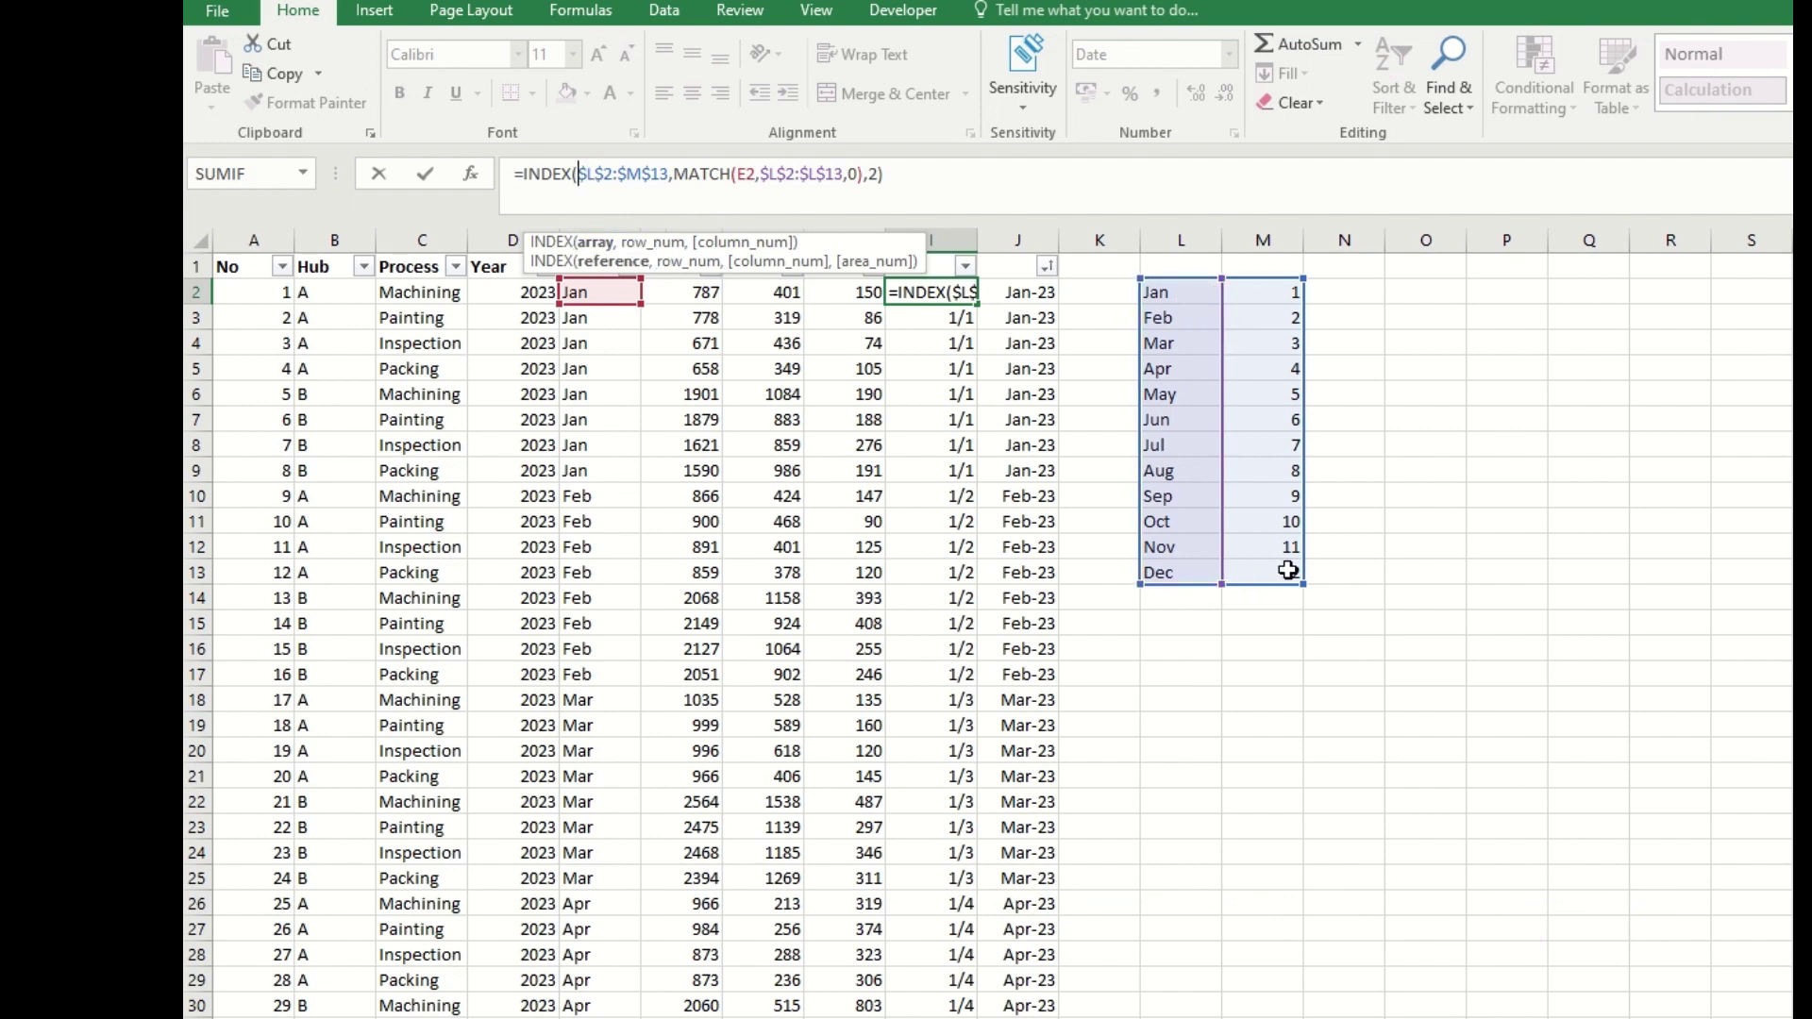
pyautogui.click(676, 174)
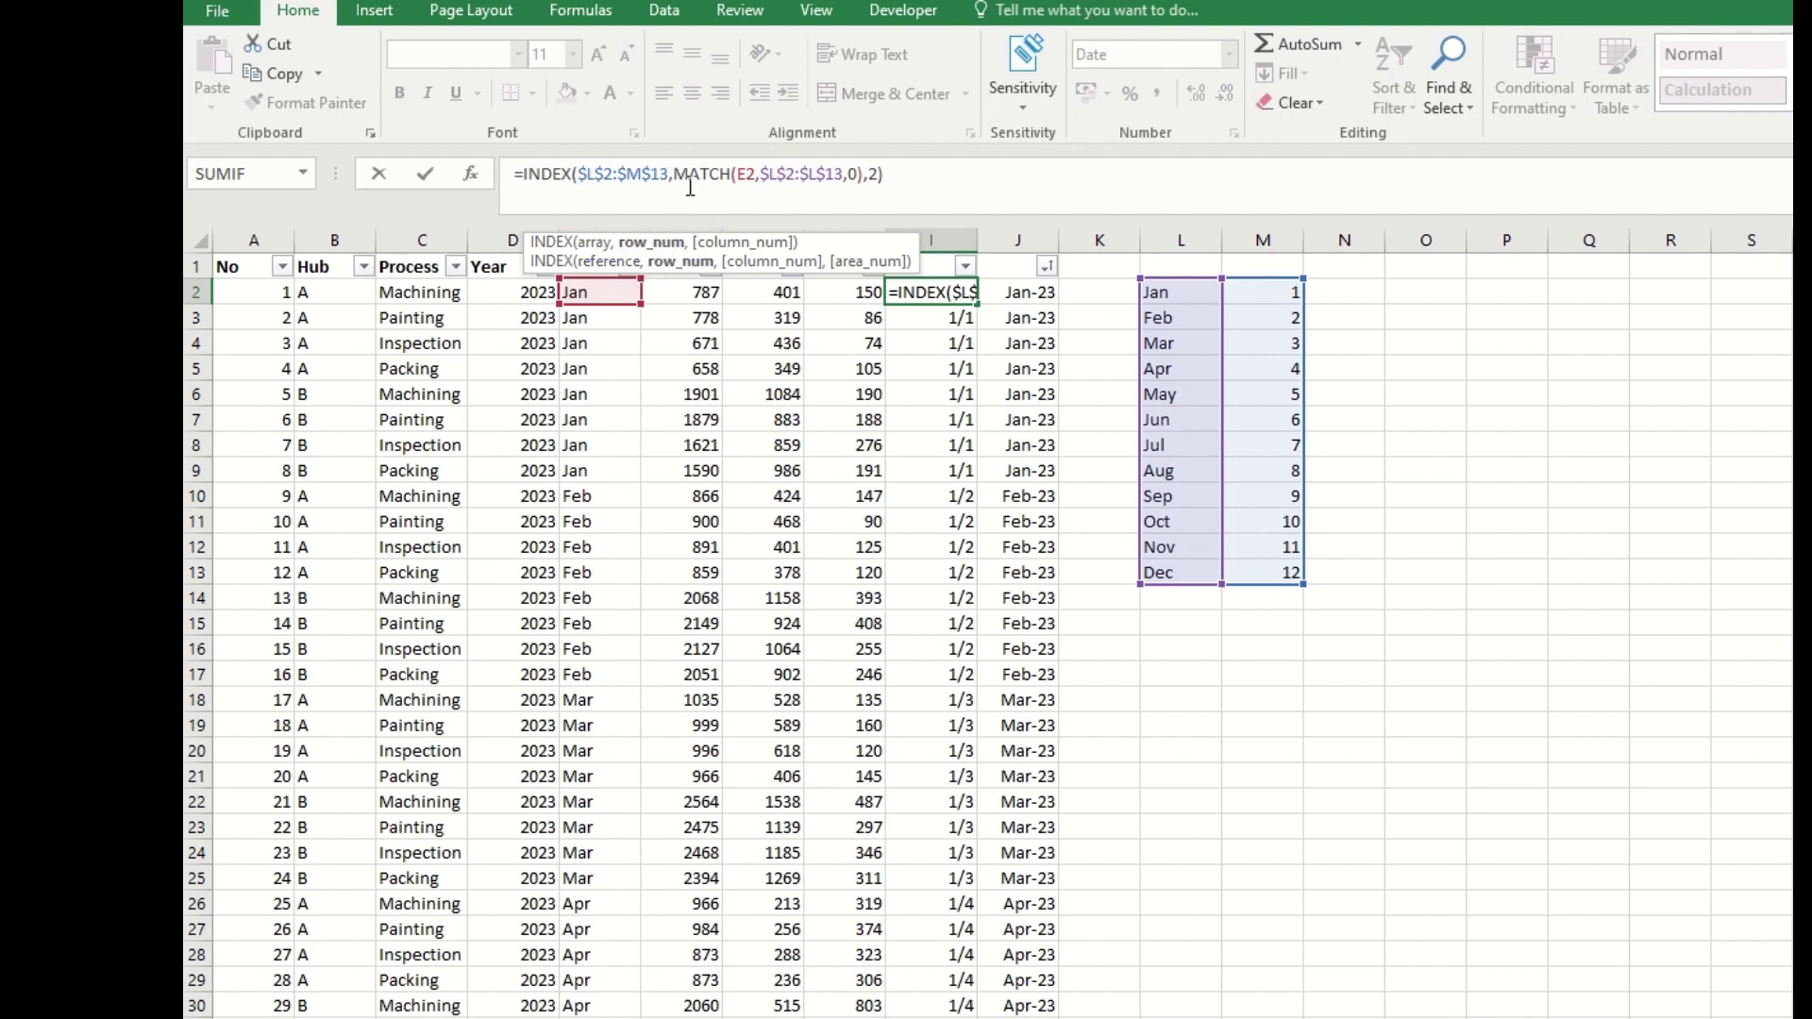
pyautogui.moveTo(681, 176); pyautogui.dragTo(868, 177)
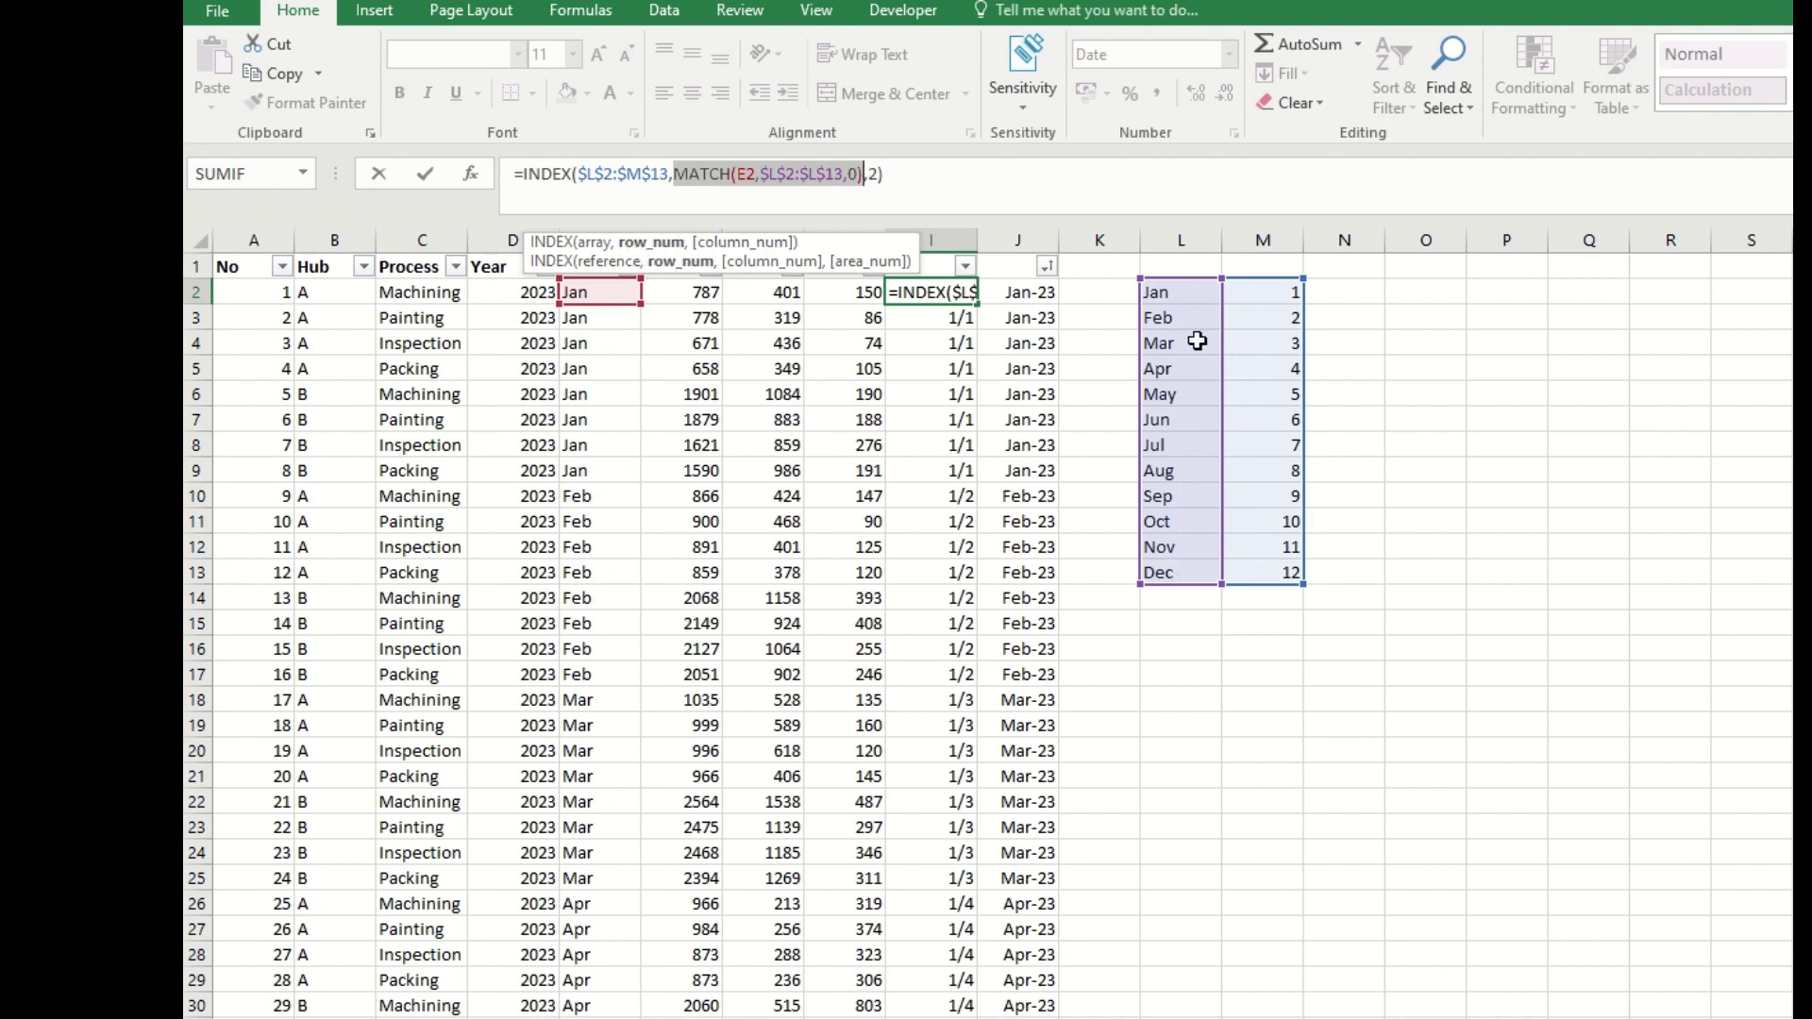
pyautogui.press('Right')
pyautogui.press('Right')
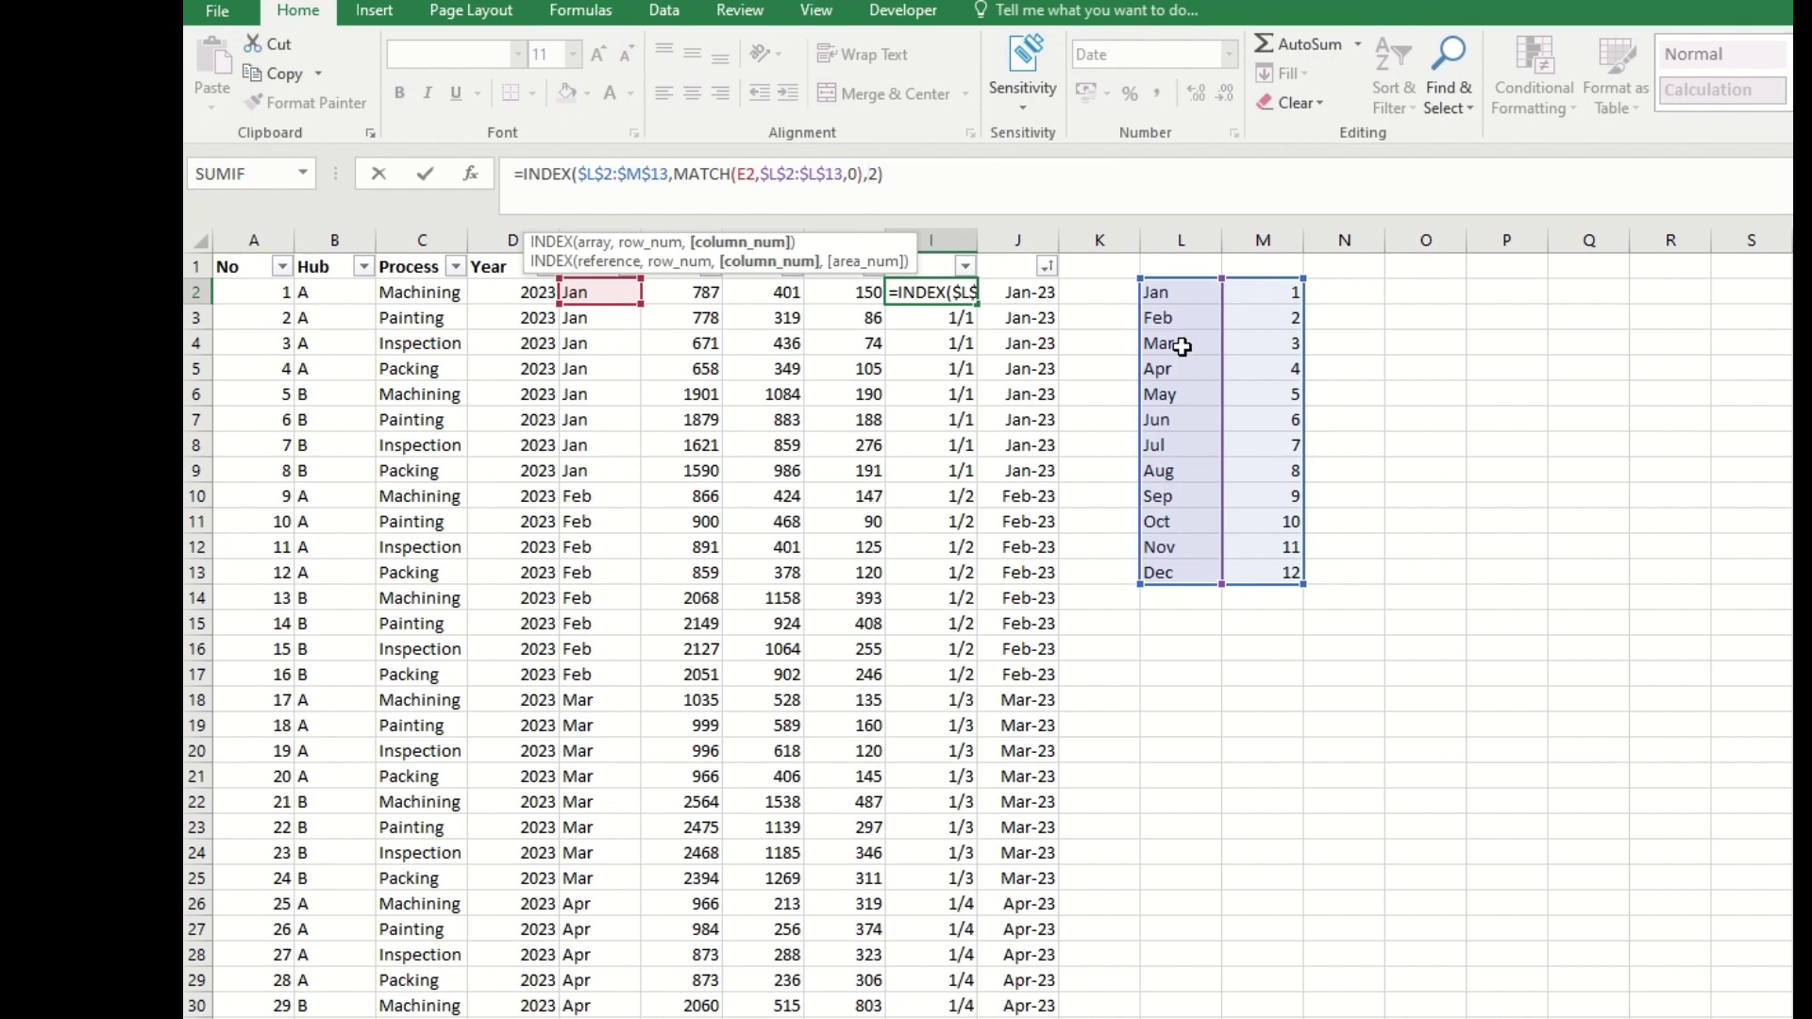
# - Confirm =INDEX($L$2:$M$13,MATCH(E2,$L$2:$L$13,0),2) in I2 and fill it down column I
pyautogui.press('Return')
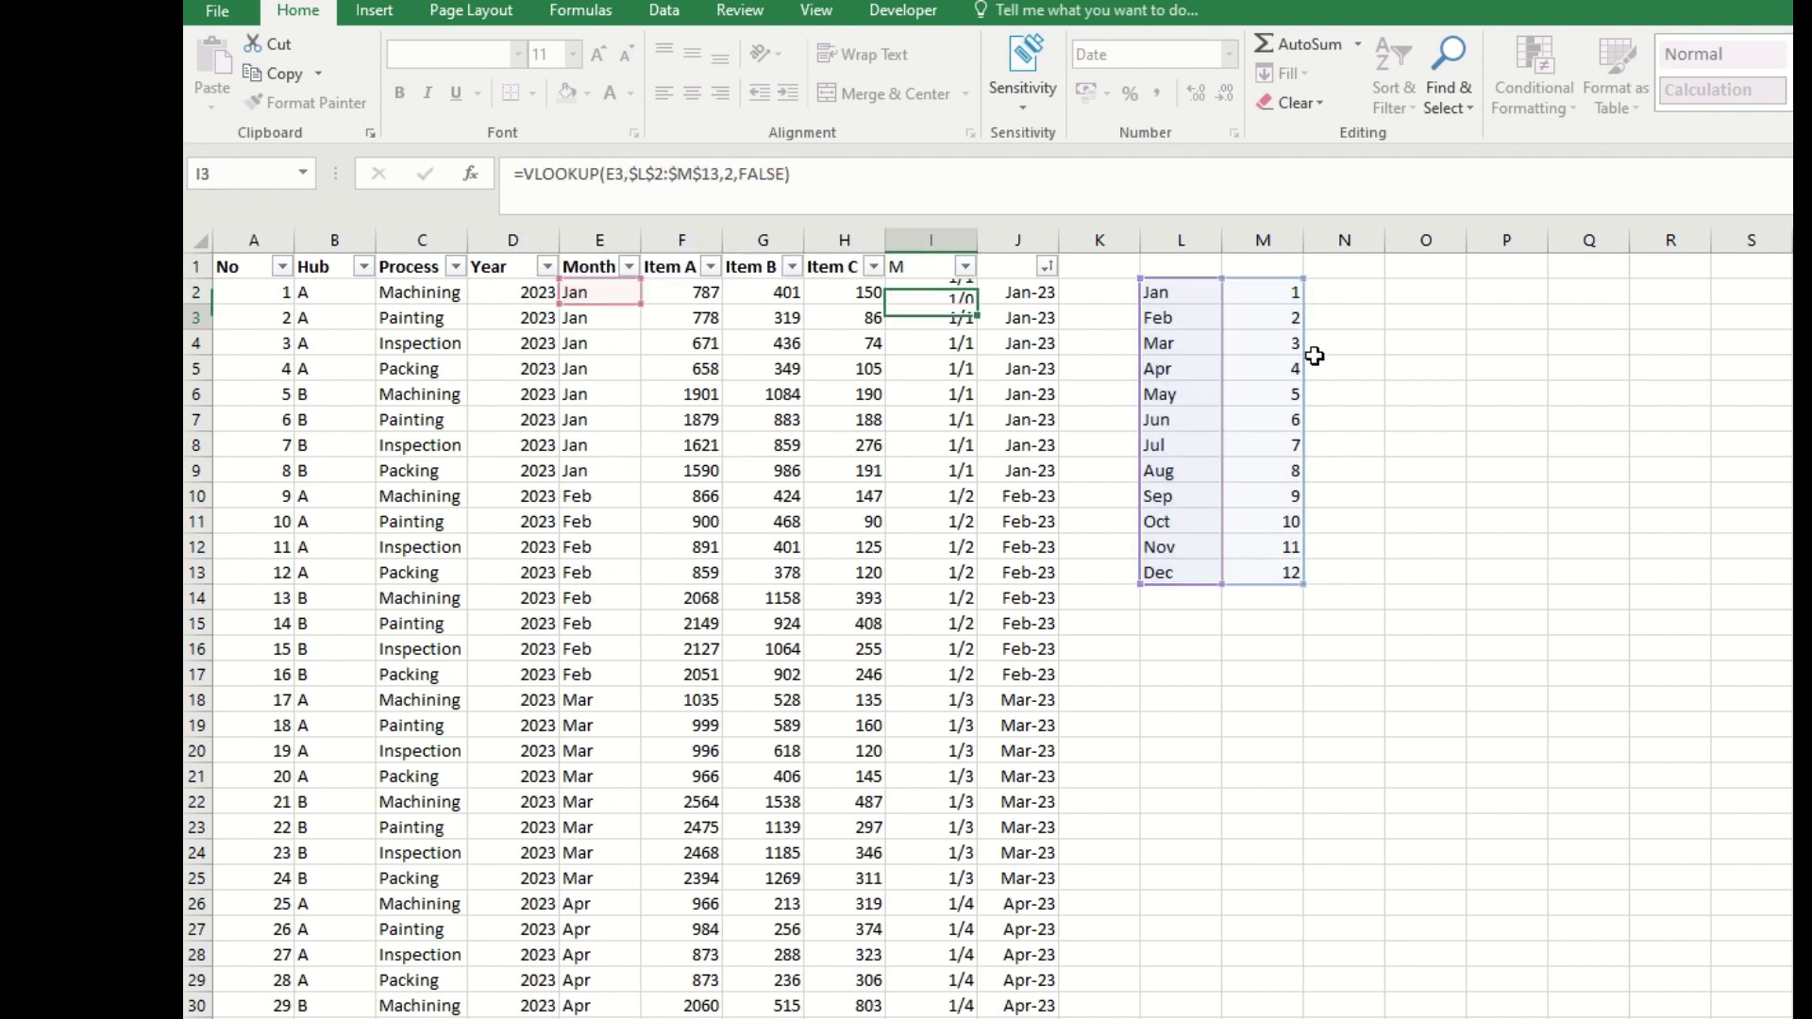
pyautogui.click(944, 289)
pyautogui.doubleClick(979, 311)
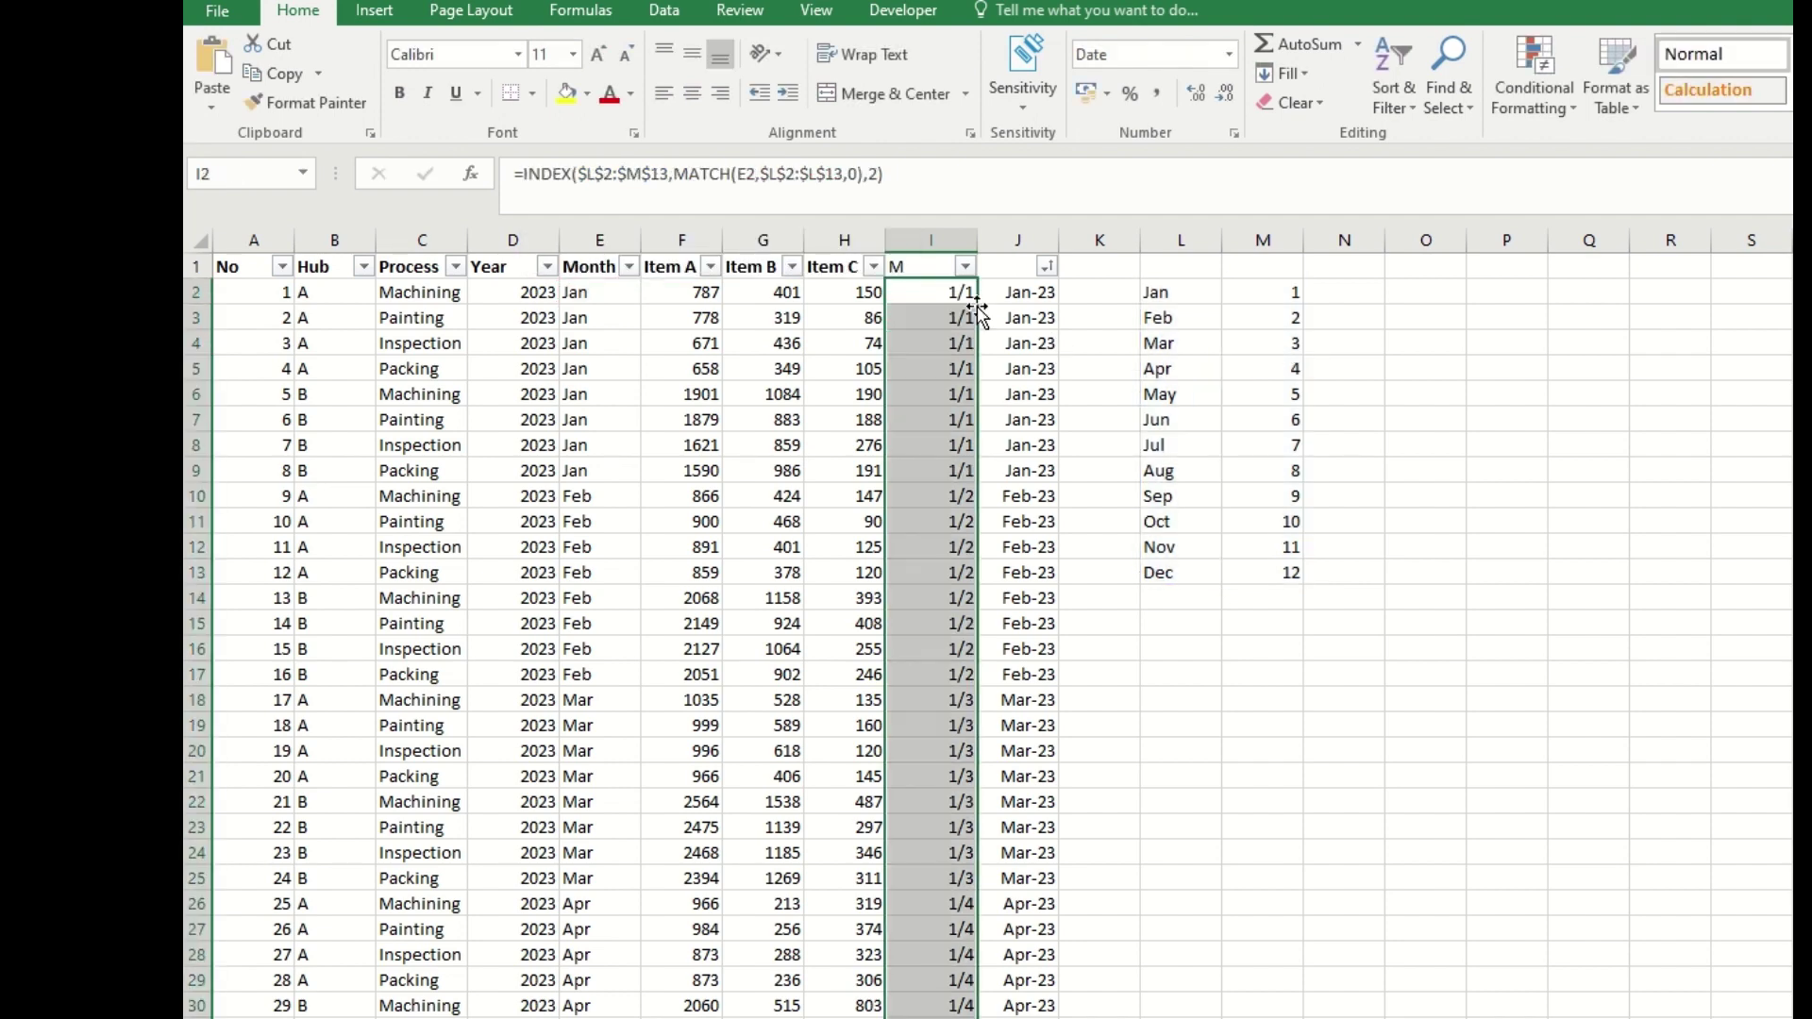
# - Check the DATE formula in J2 against I2 and compare the January month names with their dates in column J
pyautogui.click(1027, 296)
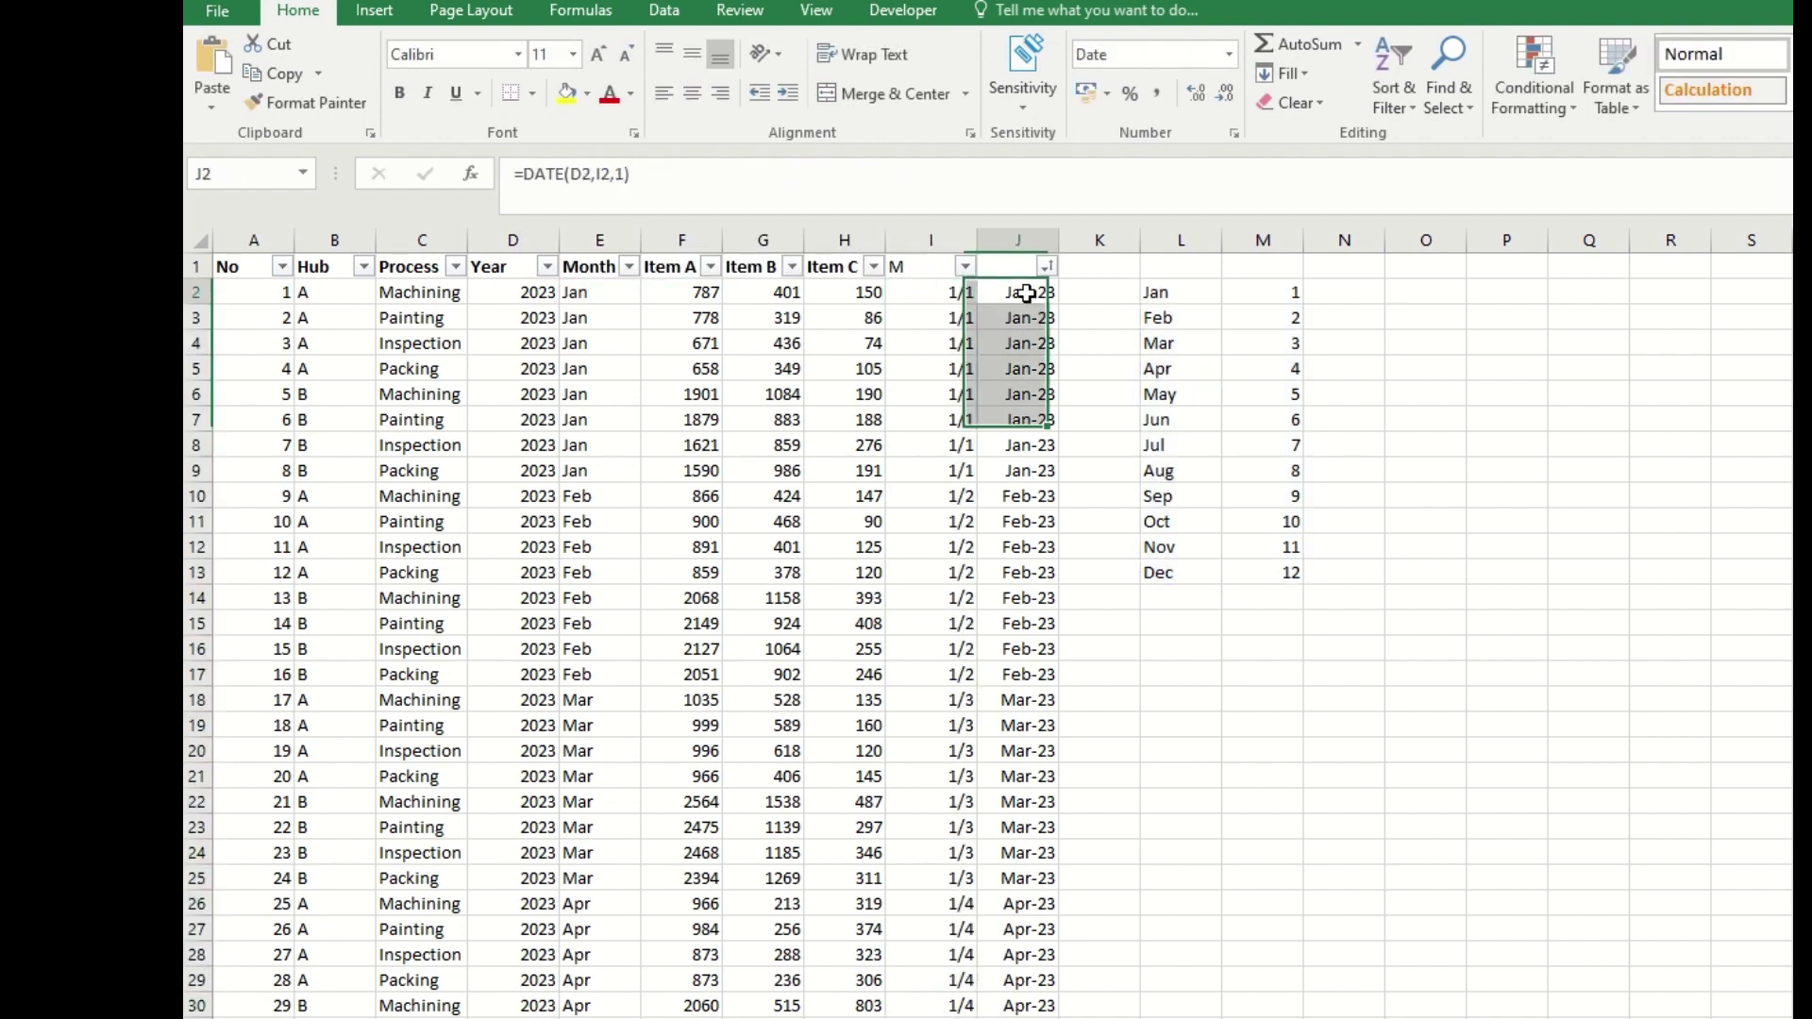
pyautogui.click(940, 290)
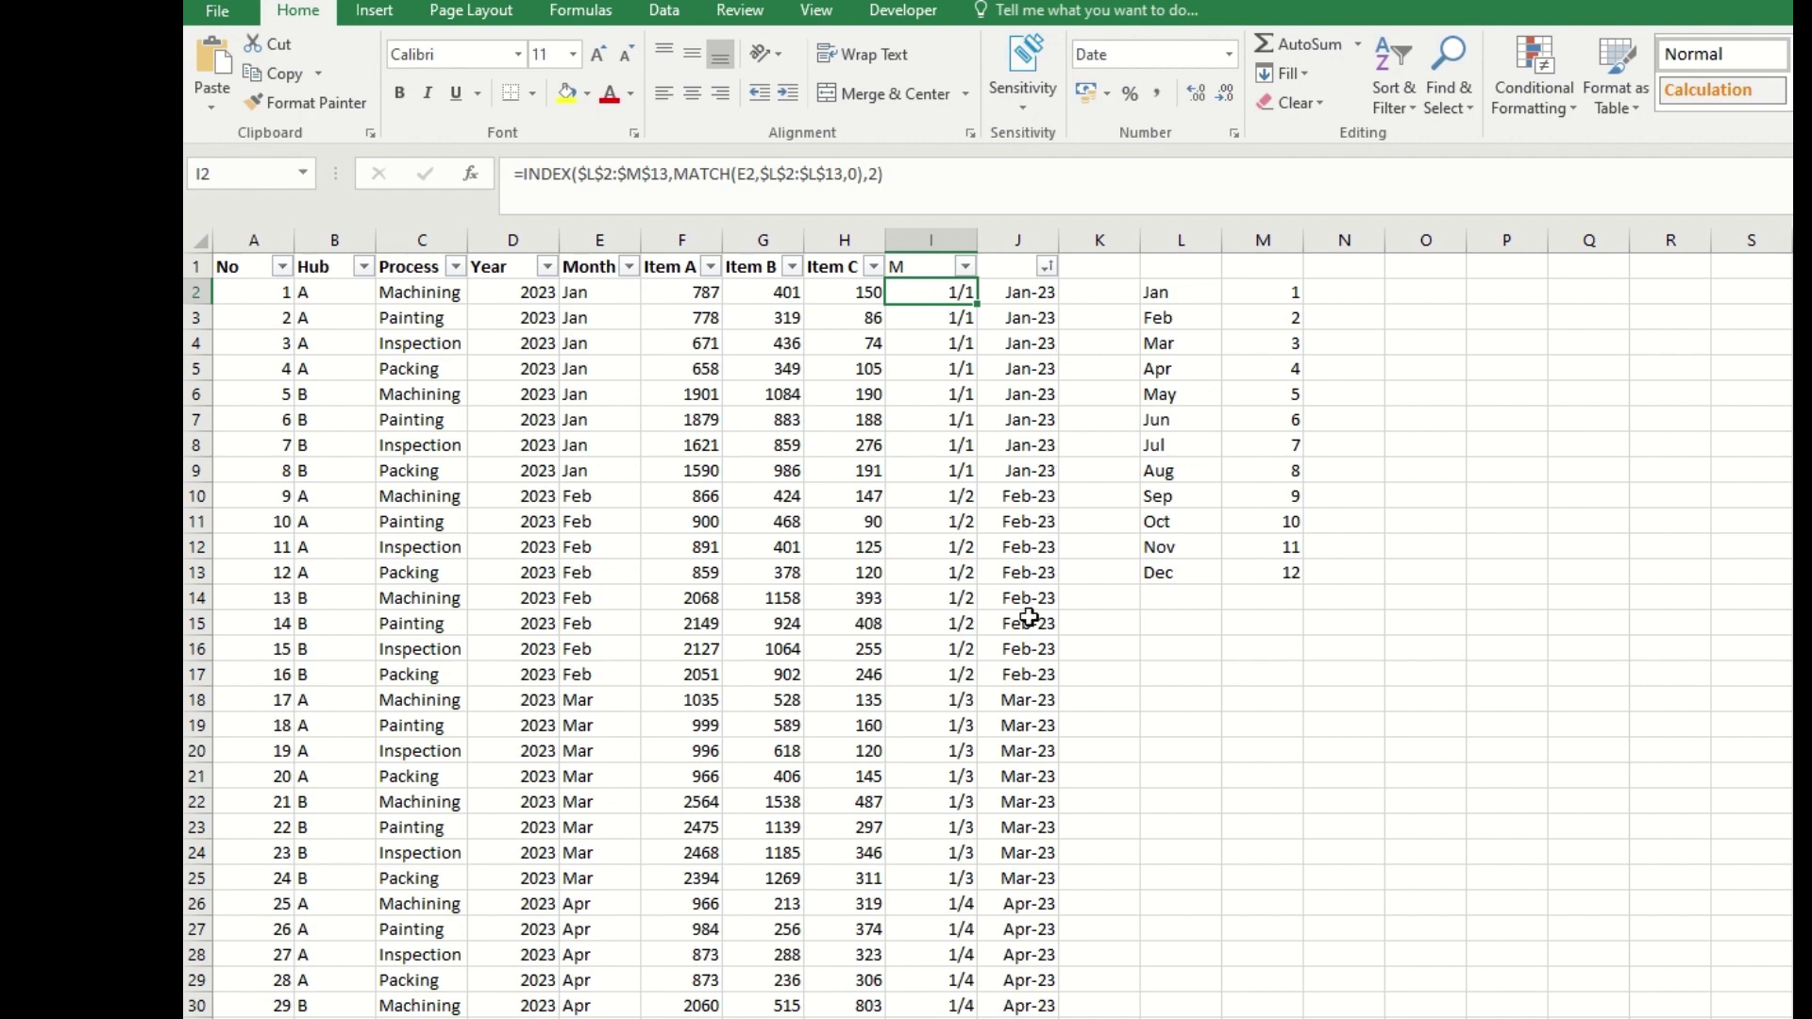
pyautogui.click(1005, 294)
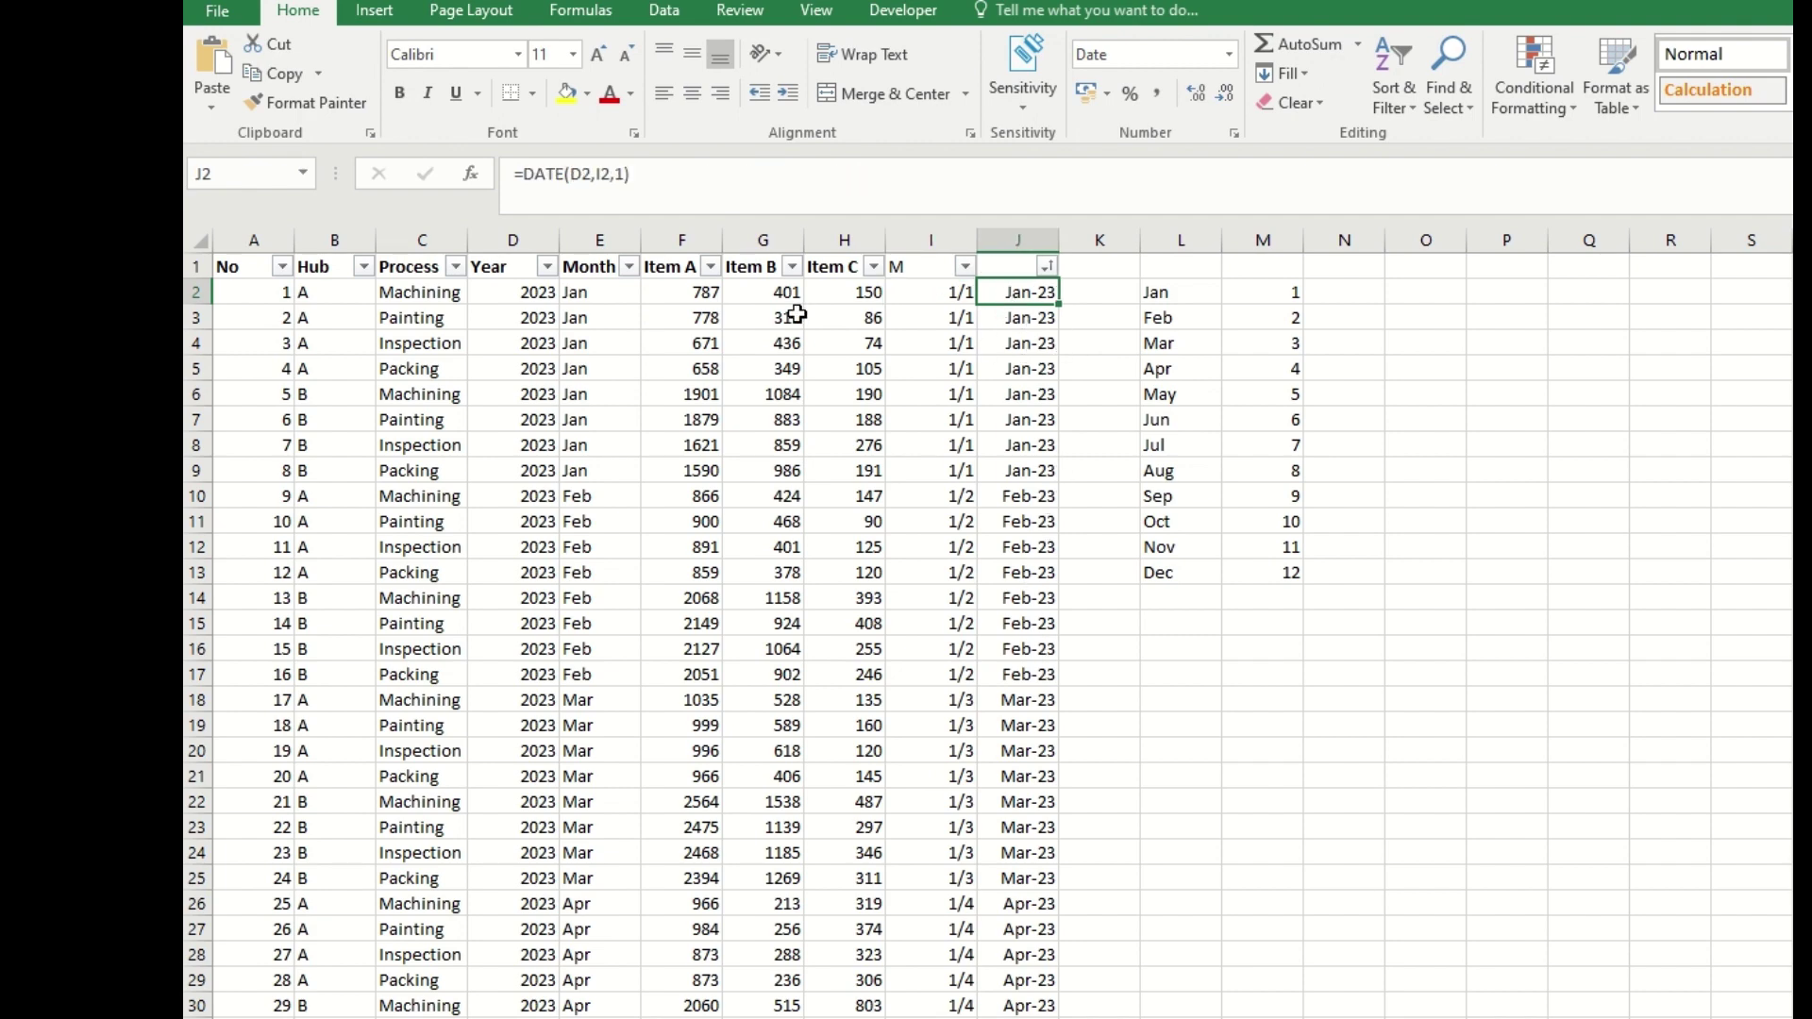
pyautogui.moveTo(604, 291); pyautogui.dragTo(622, 452)
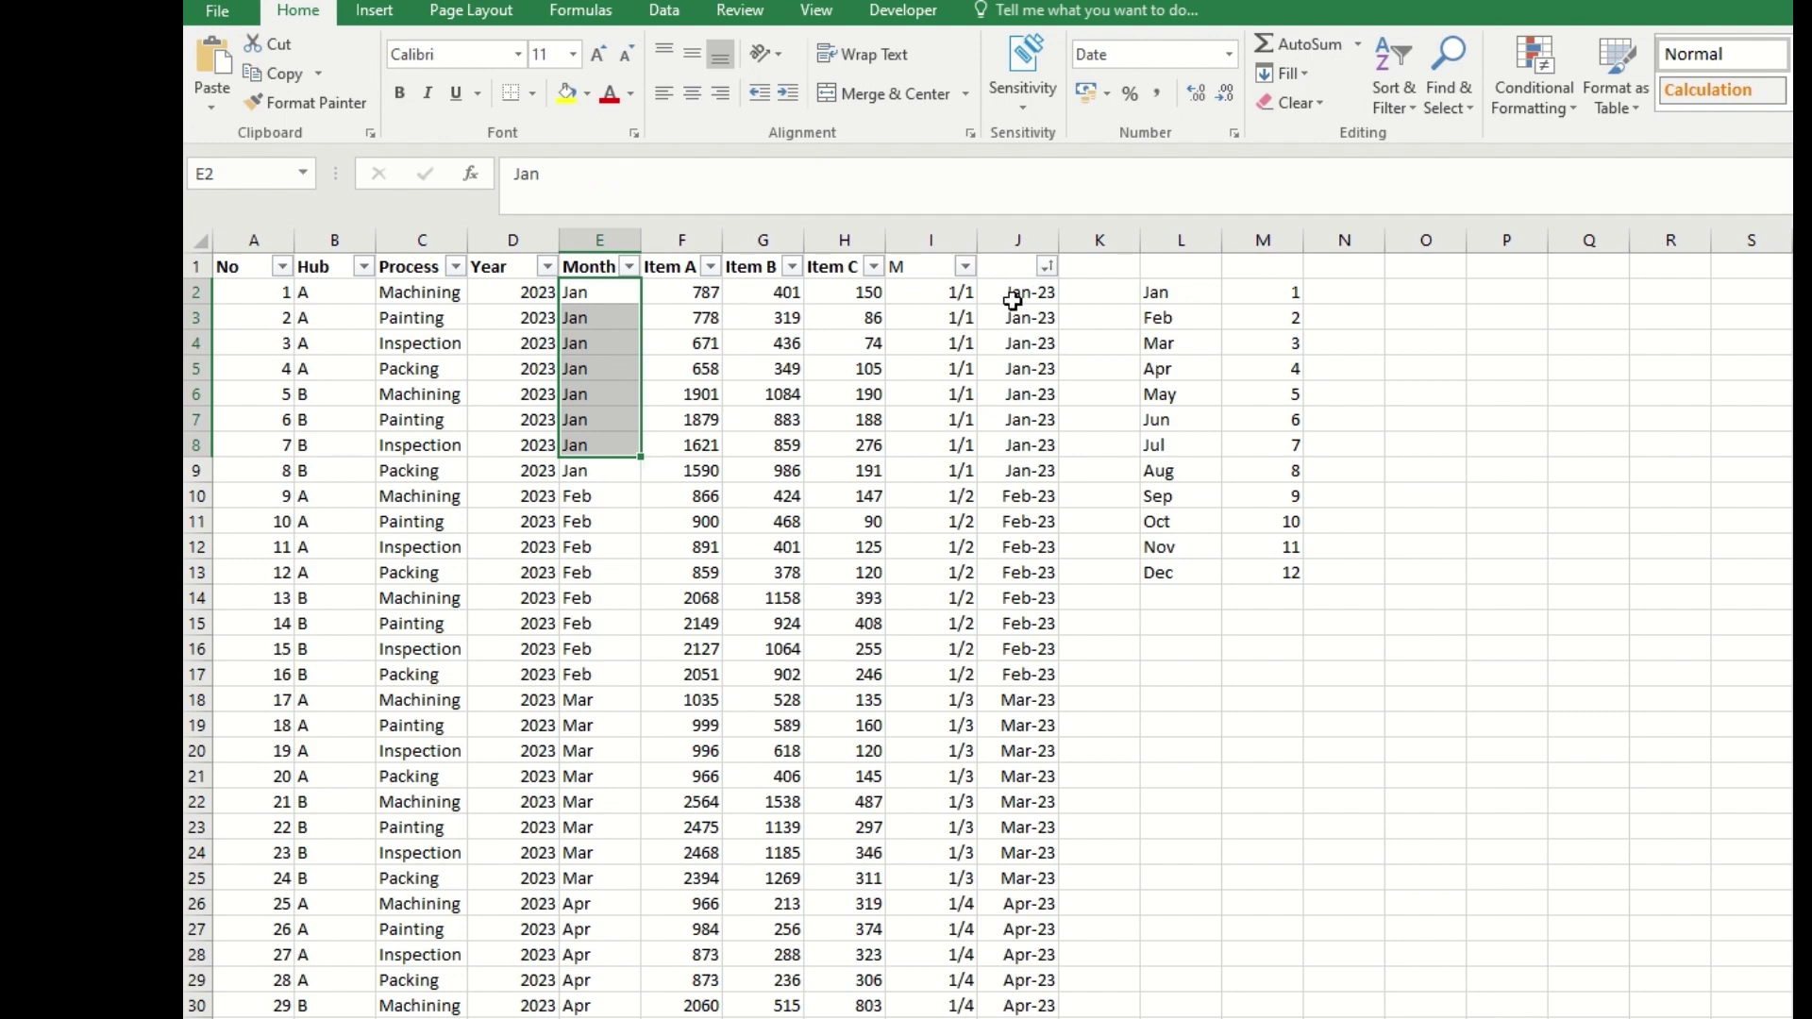
pyautogui.moveTo(1011, 296); pyautogui.dragTo(1004, 470)
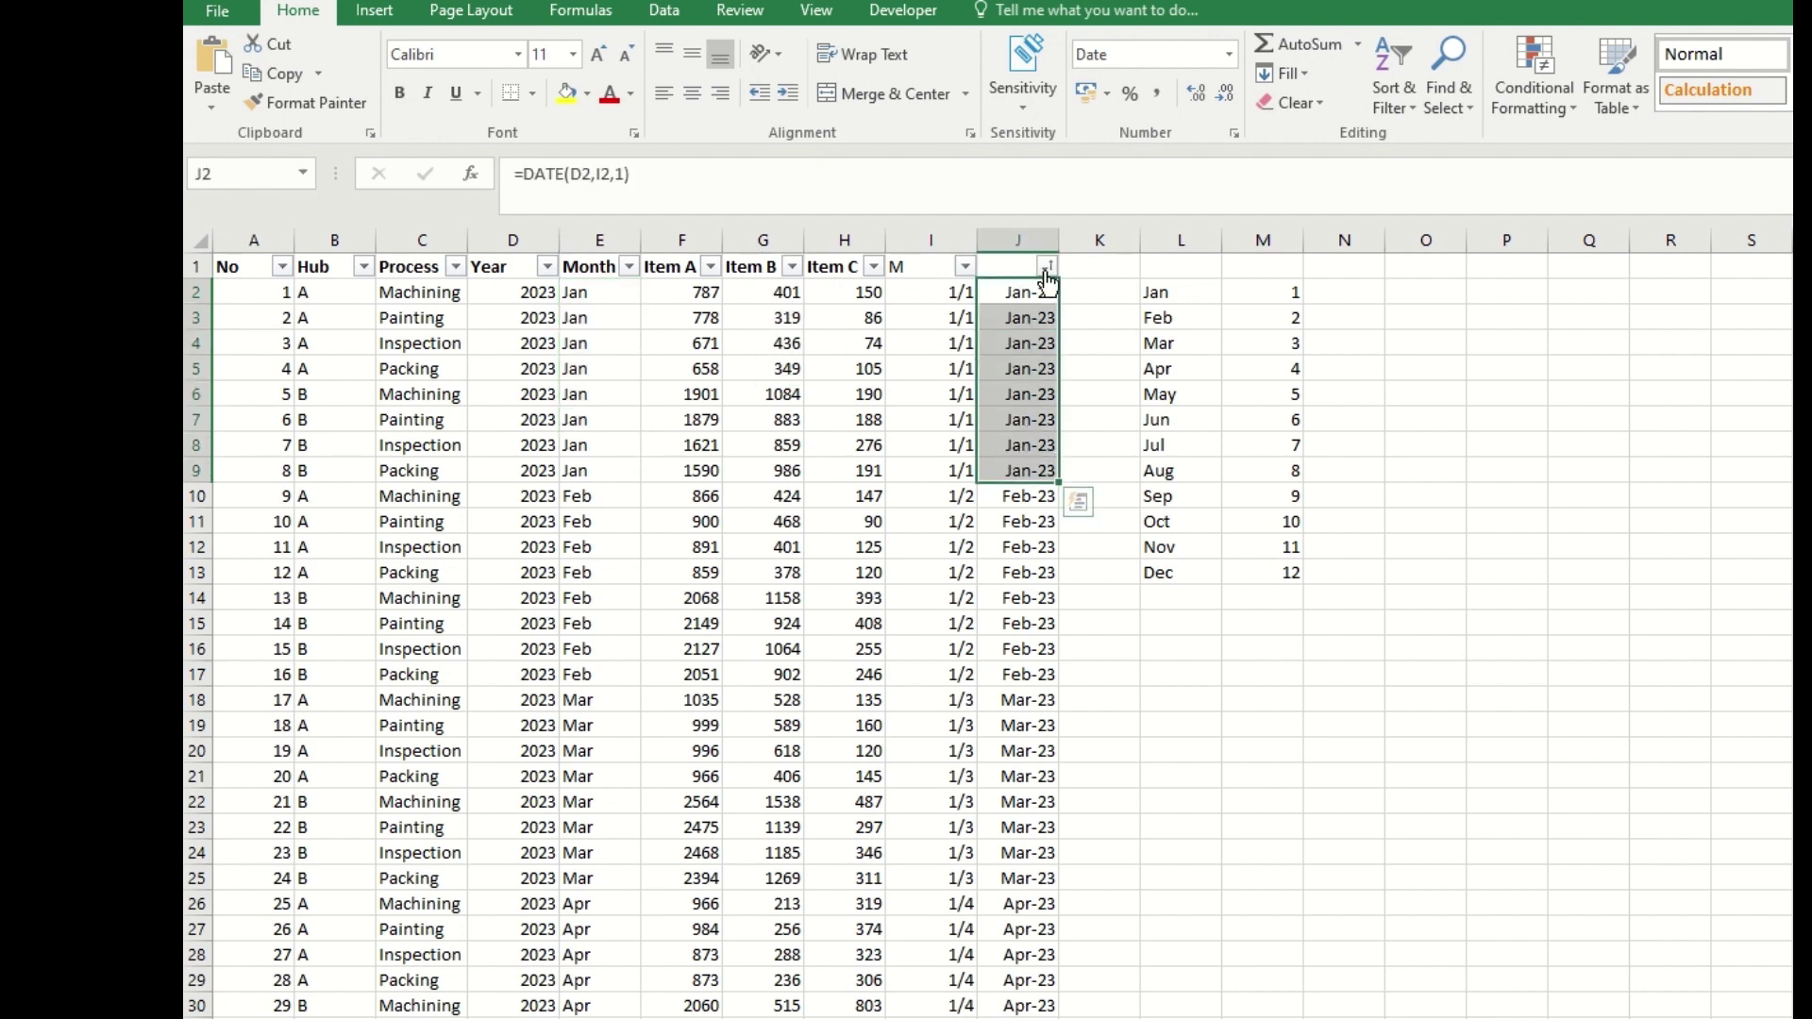